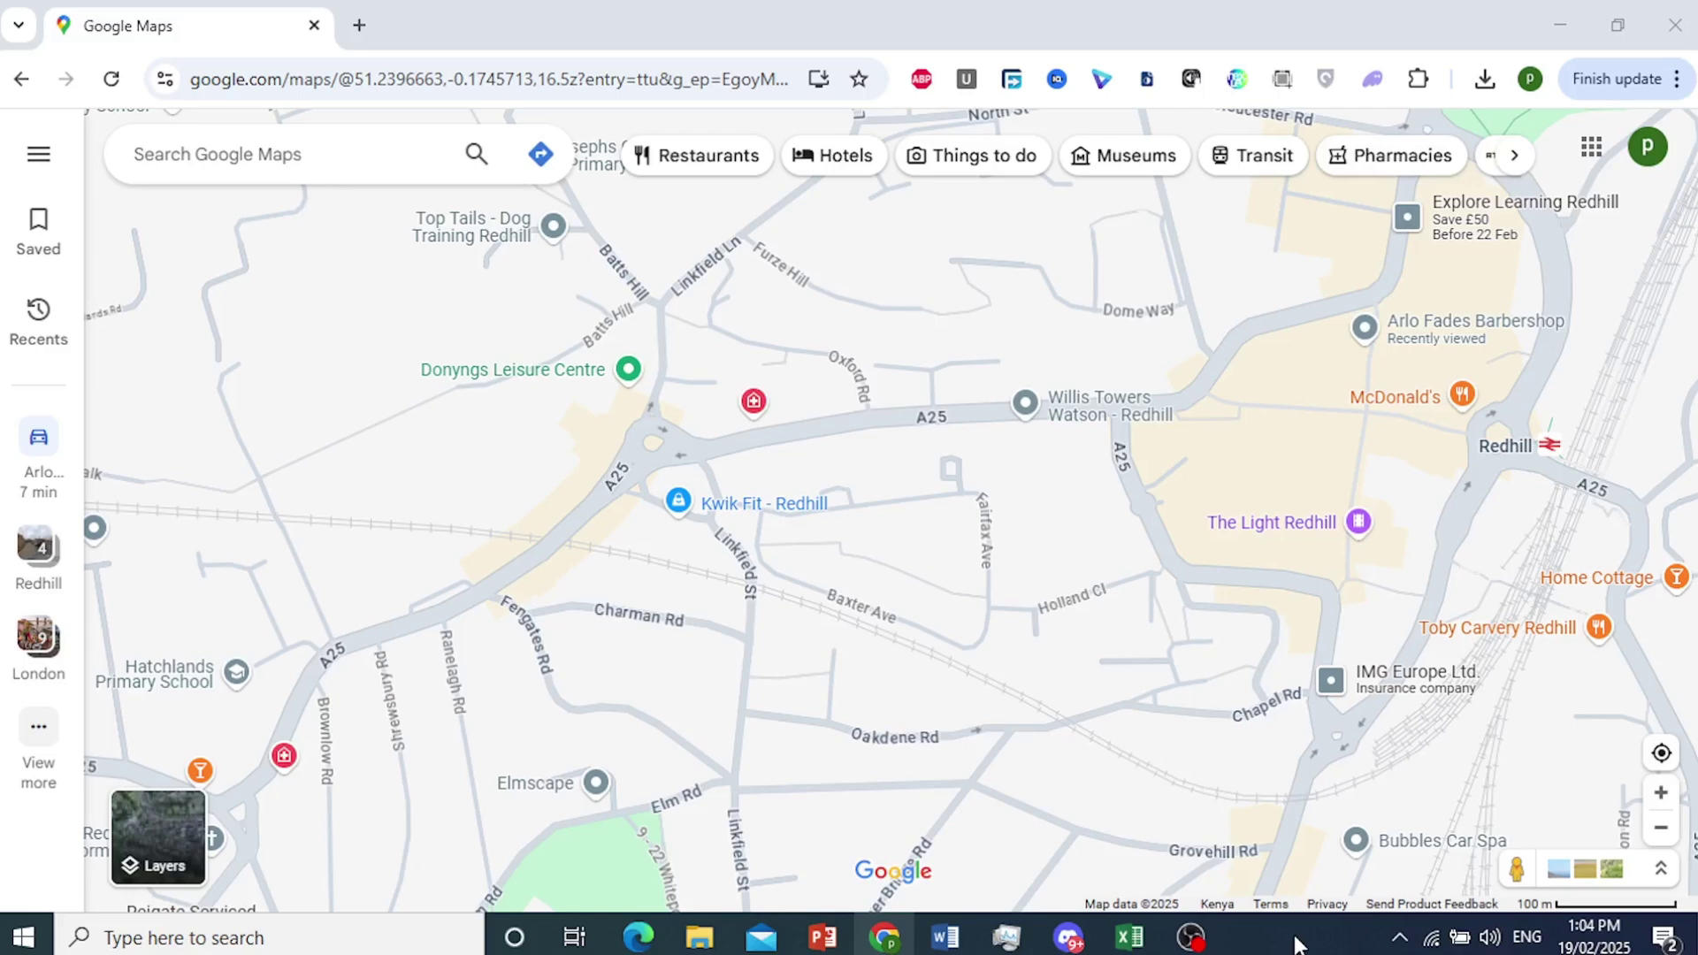
Step: Zoom and pan to the Charman Rd and Linkfield St houses in Redhill until house numbers show
{"action": "scroll", "coordinate": [644, 594], "scroll_direction": "up", "scroll_amount": 3}
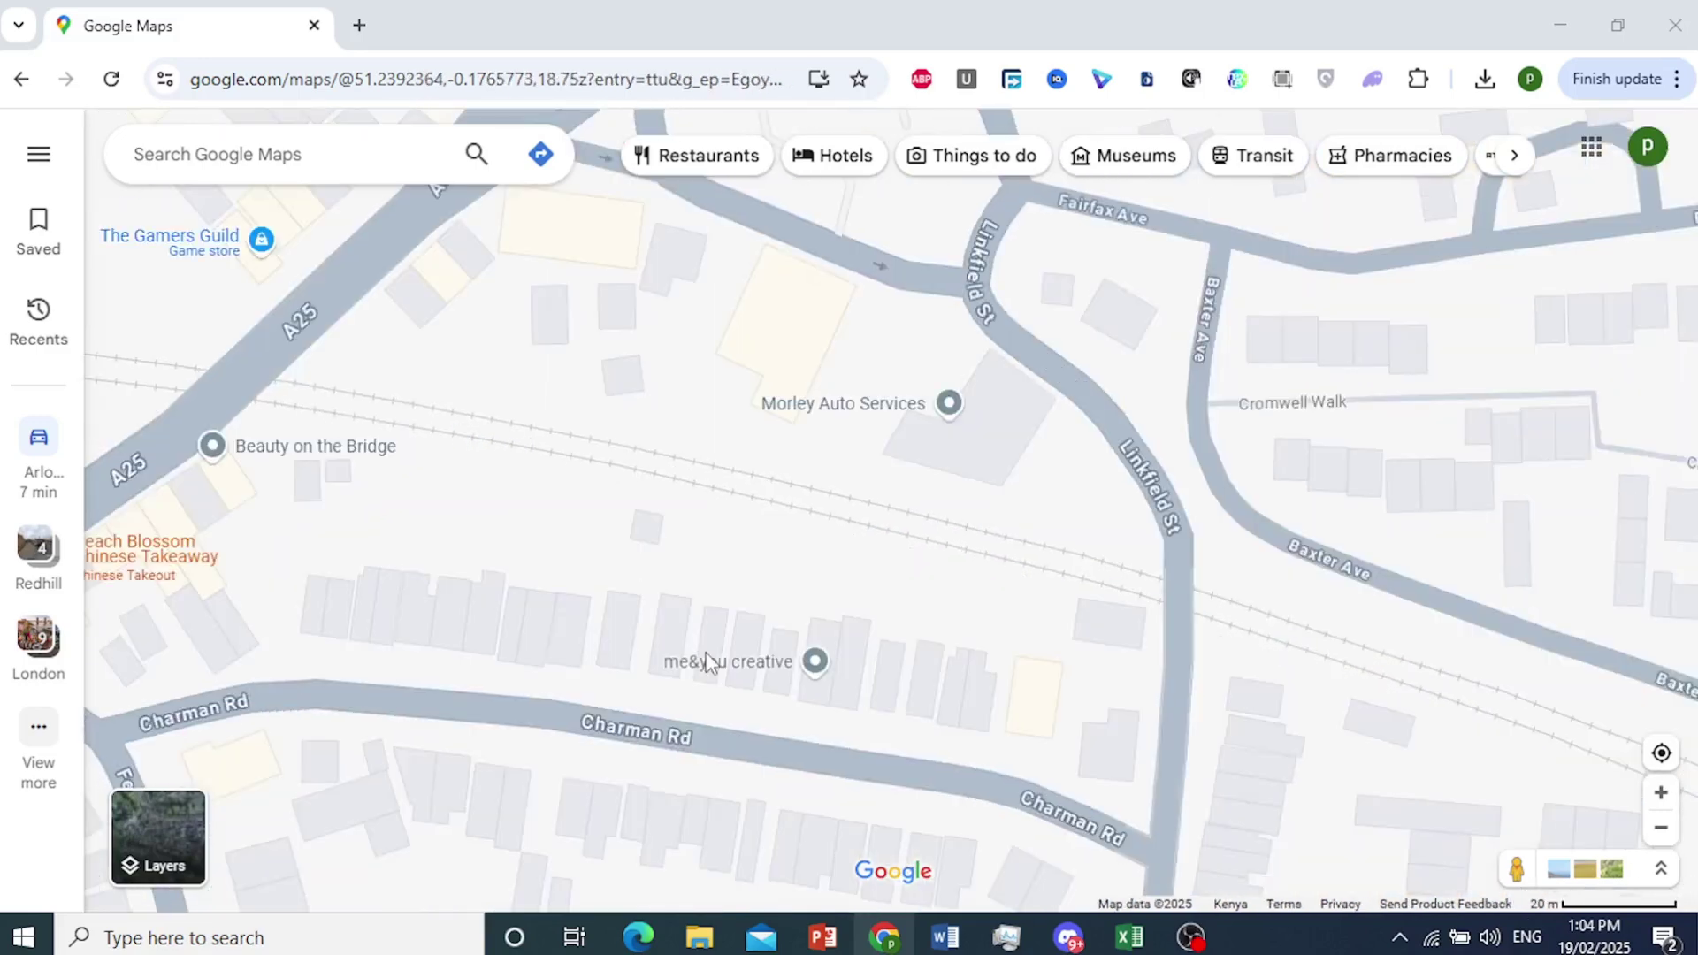
{"action": "left_click_drag", "start_coordinate": [705, 654], "coordinate": [542, 333]}
{"action": "left_click_drag", "start_coordinate": [698, 569], "coordinate": [677, 530]}
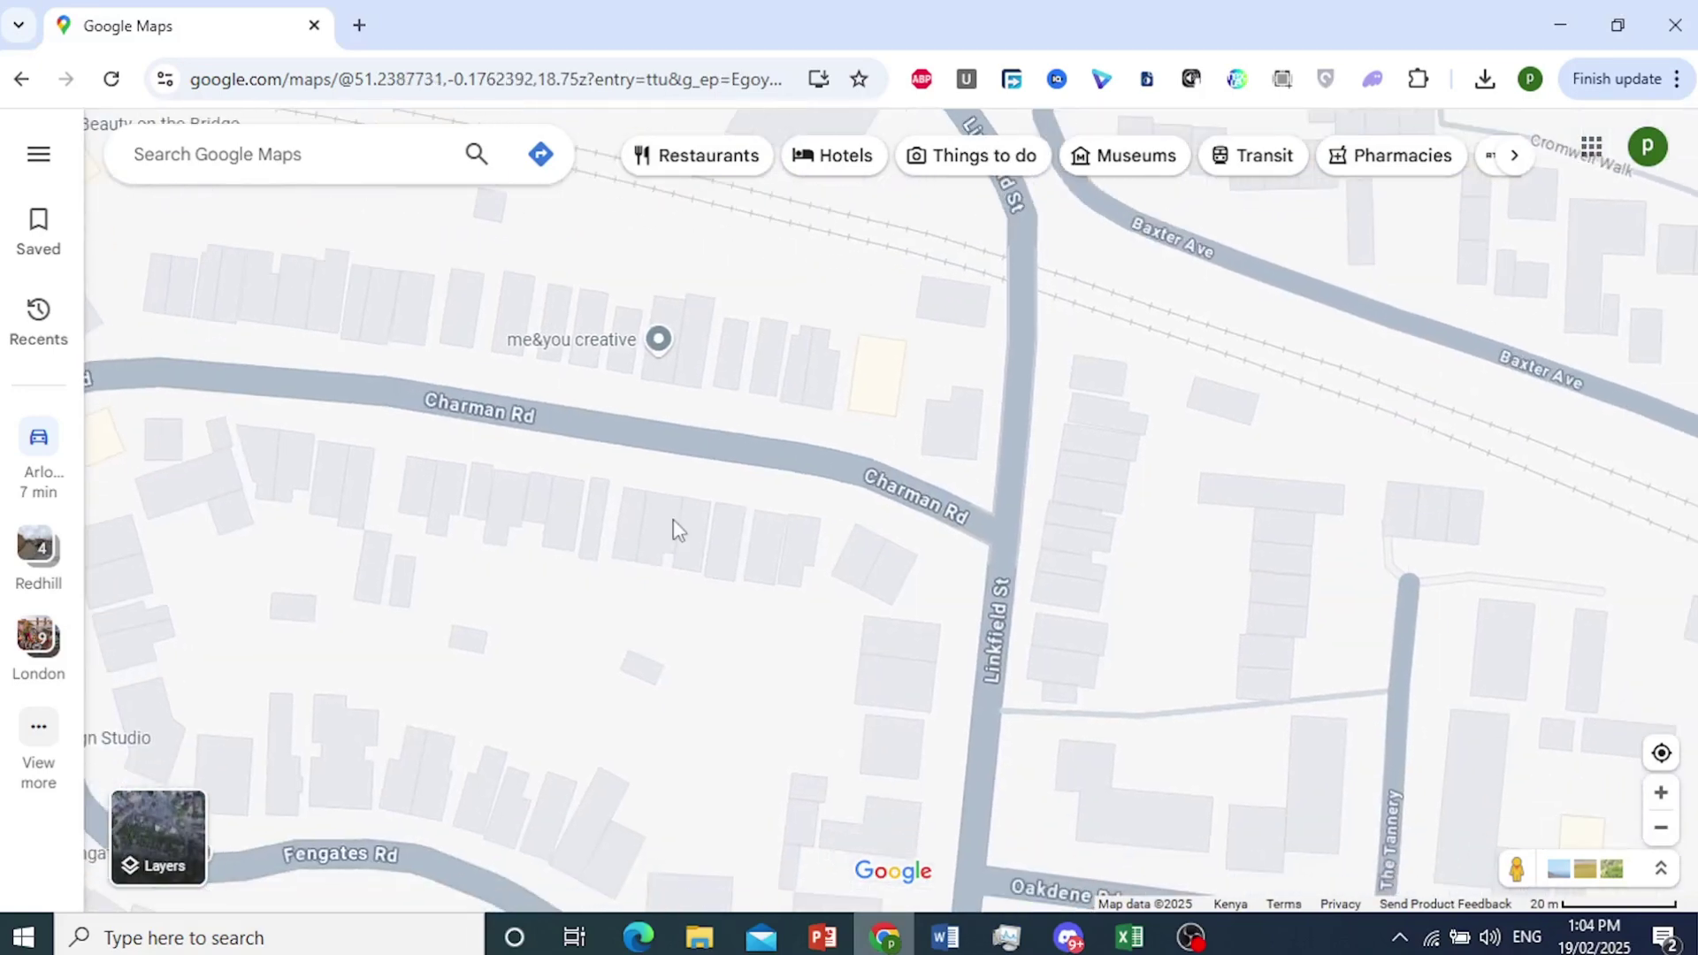
{"action": "scroll", "coordinate": [678, 530], "scroll_direction": "up", "scroll_amount": 2}
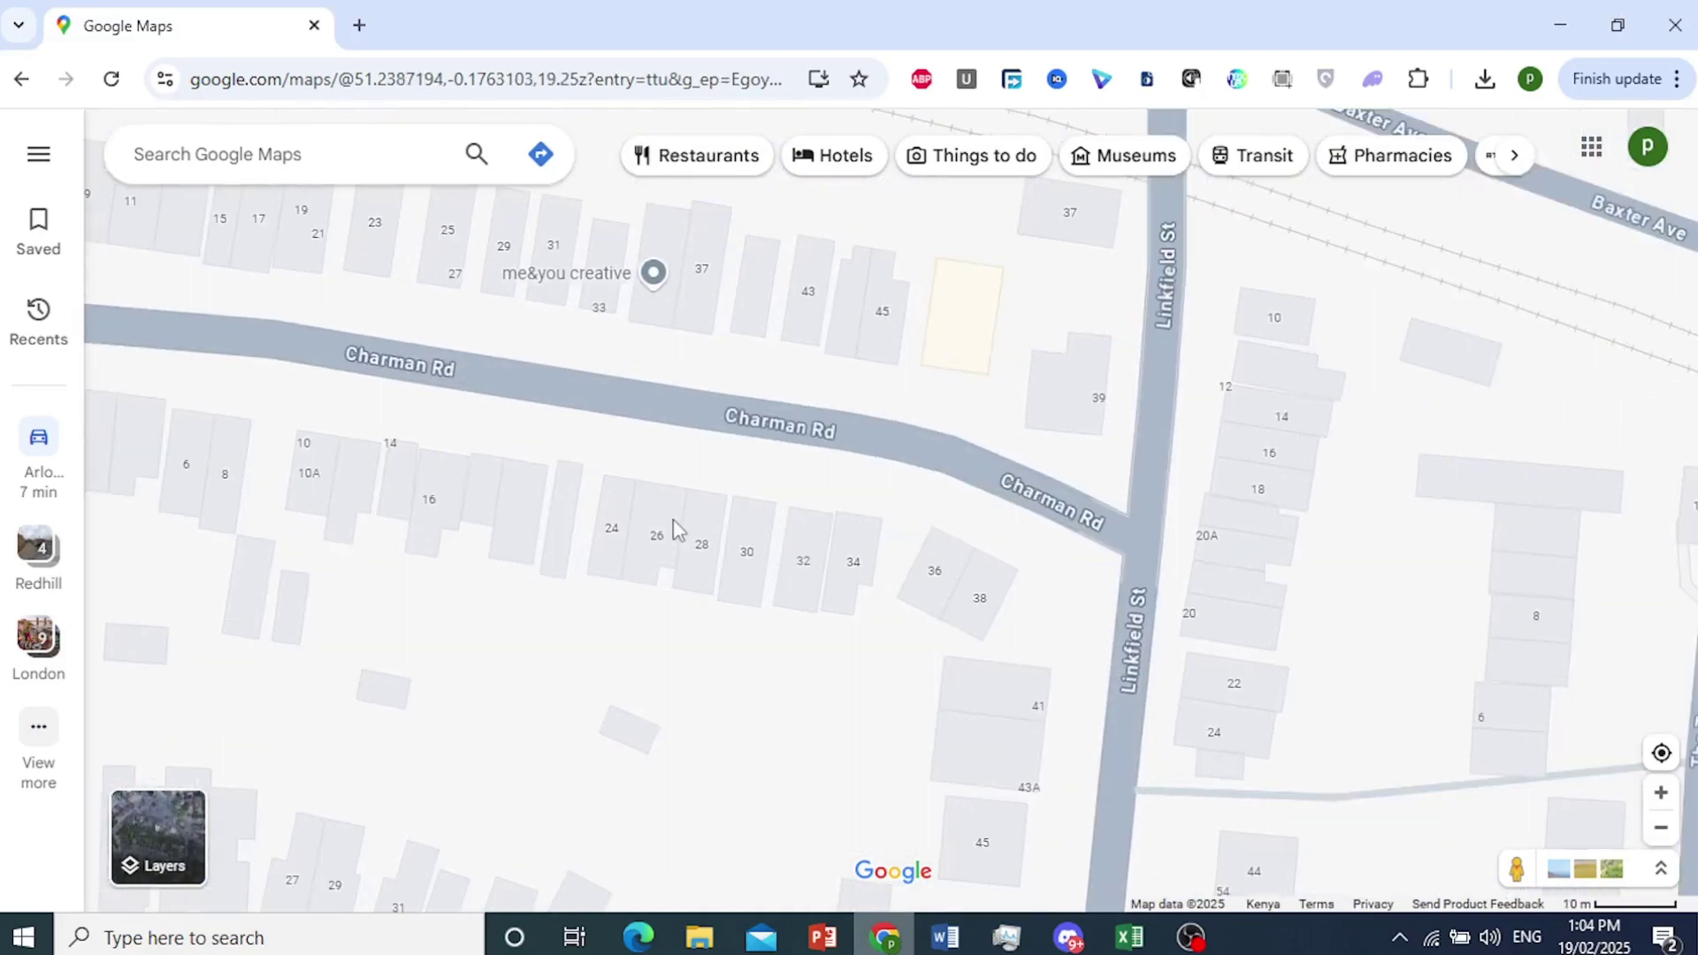
{"action": "left_click_drag", "start_coordinate": [813, 570], "coordinate": [822, 645]}
{"action": "left_click_drag", "start_coordinate": [872, 519], "coordinate": [845, 668]}
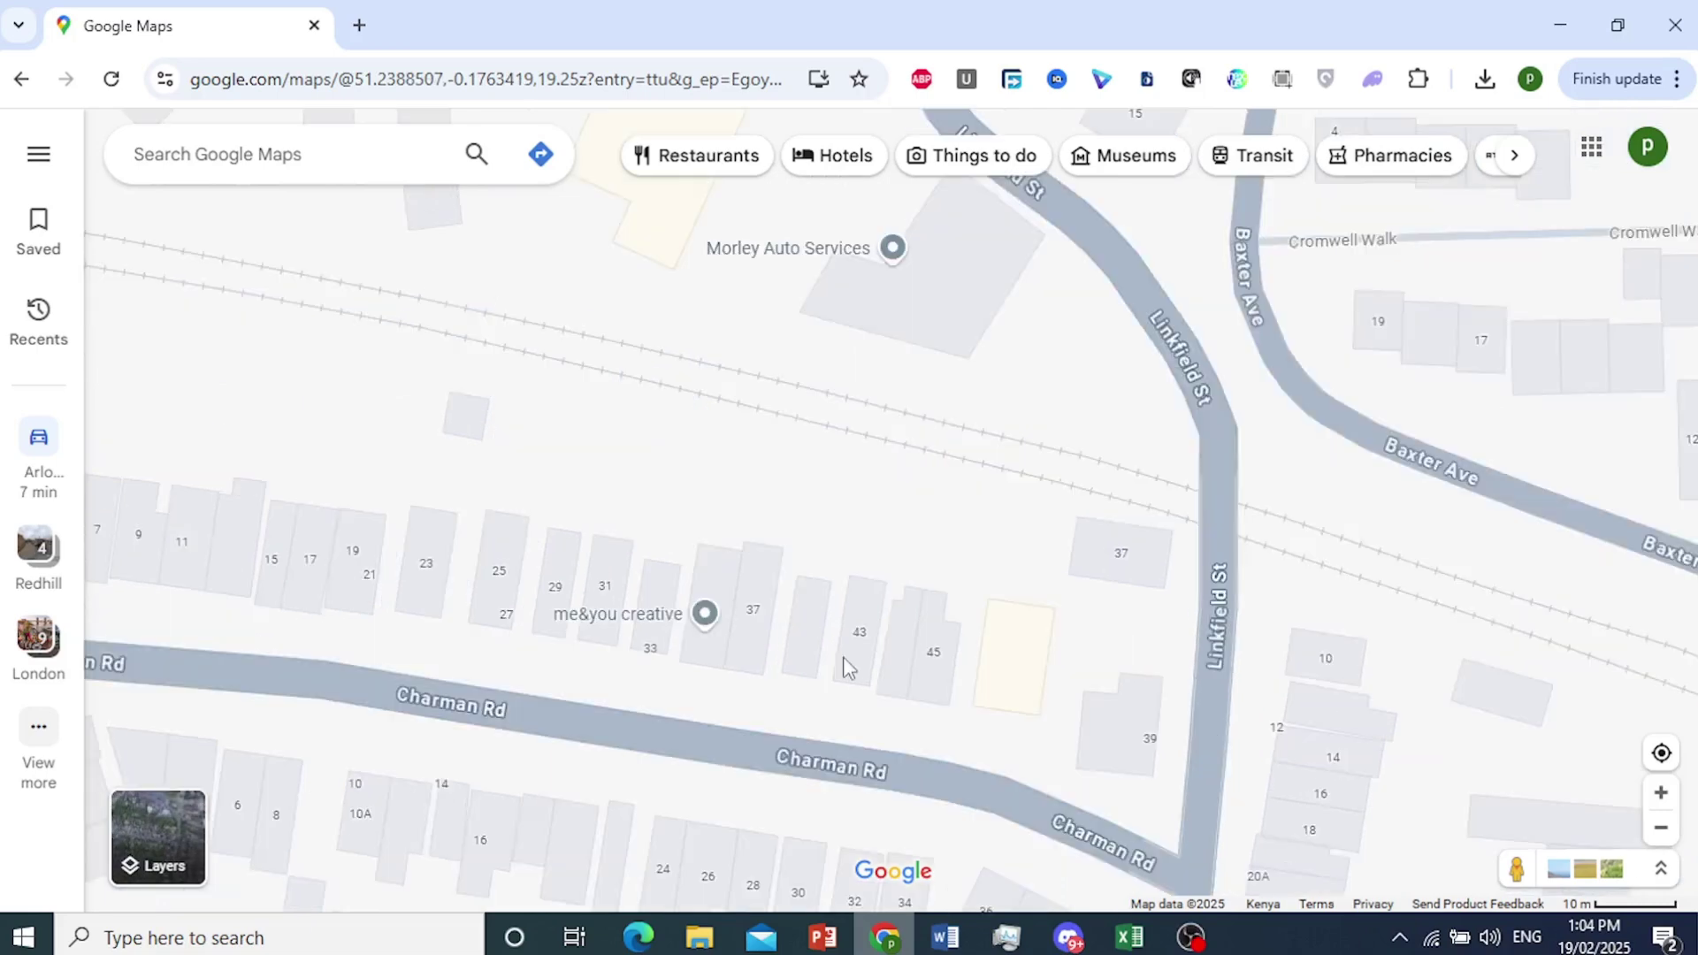
{"action": "scroll", "coordinate": [844, 667], "scroll_direction": "down", "scroll_amount": 3}
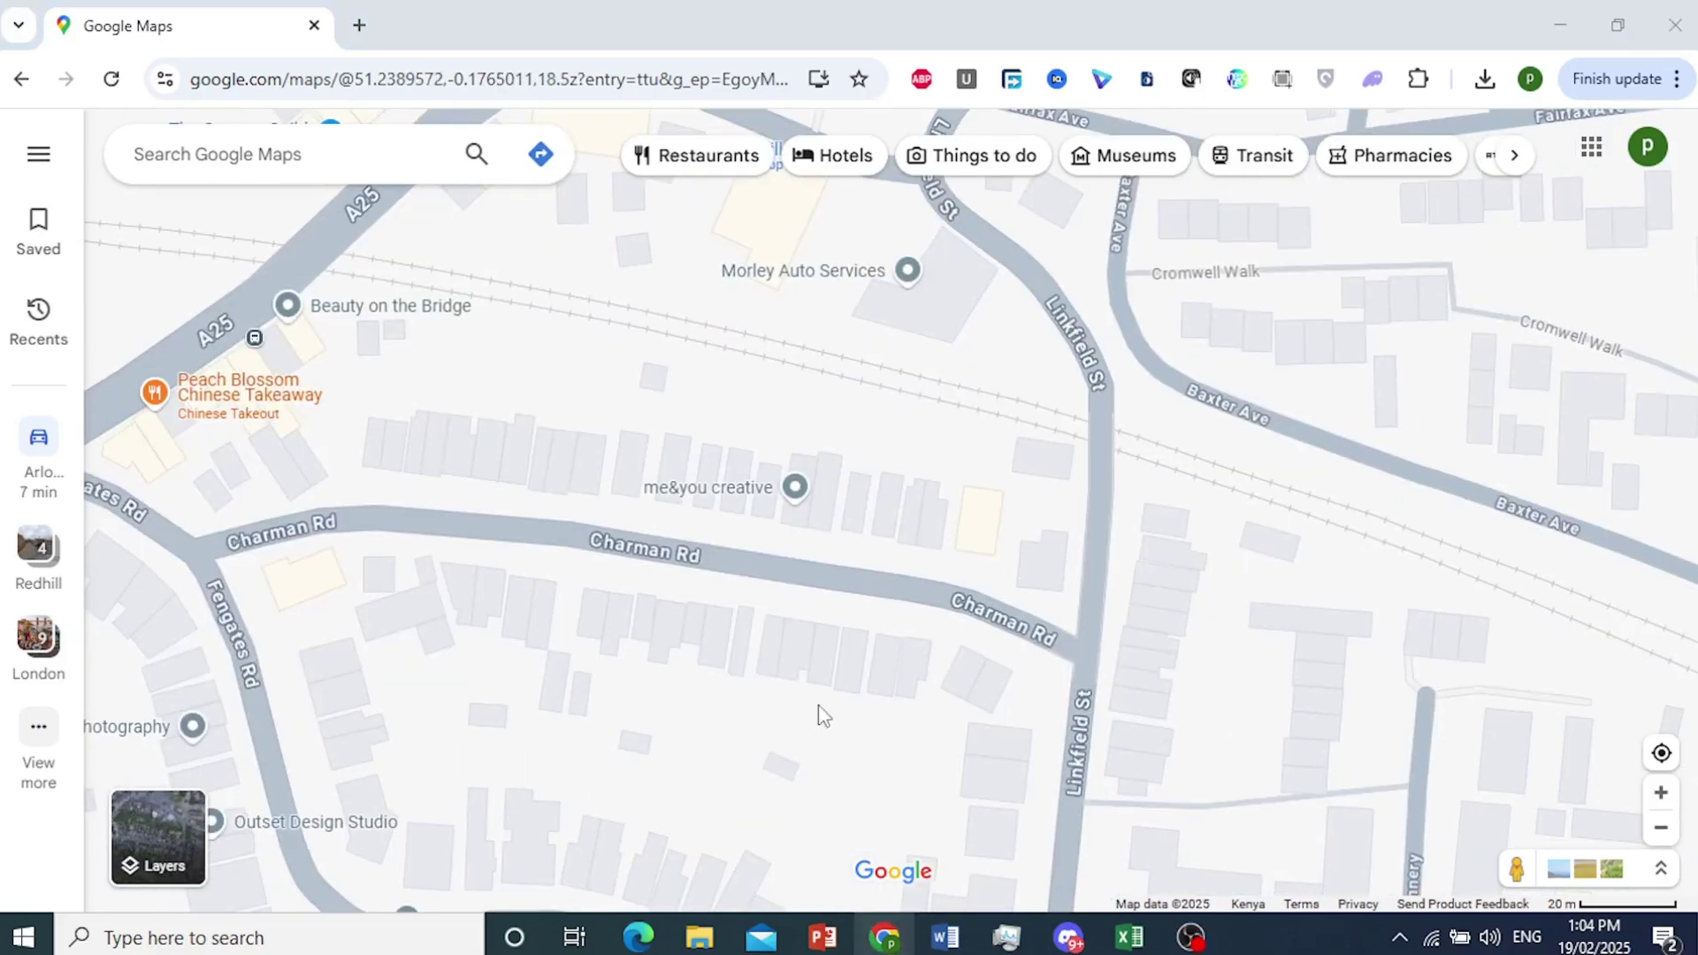
{"action": "scroll", "coordinate": [862, 491], "scroll_direction": "up", "scroll_amount": 5}
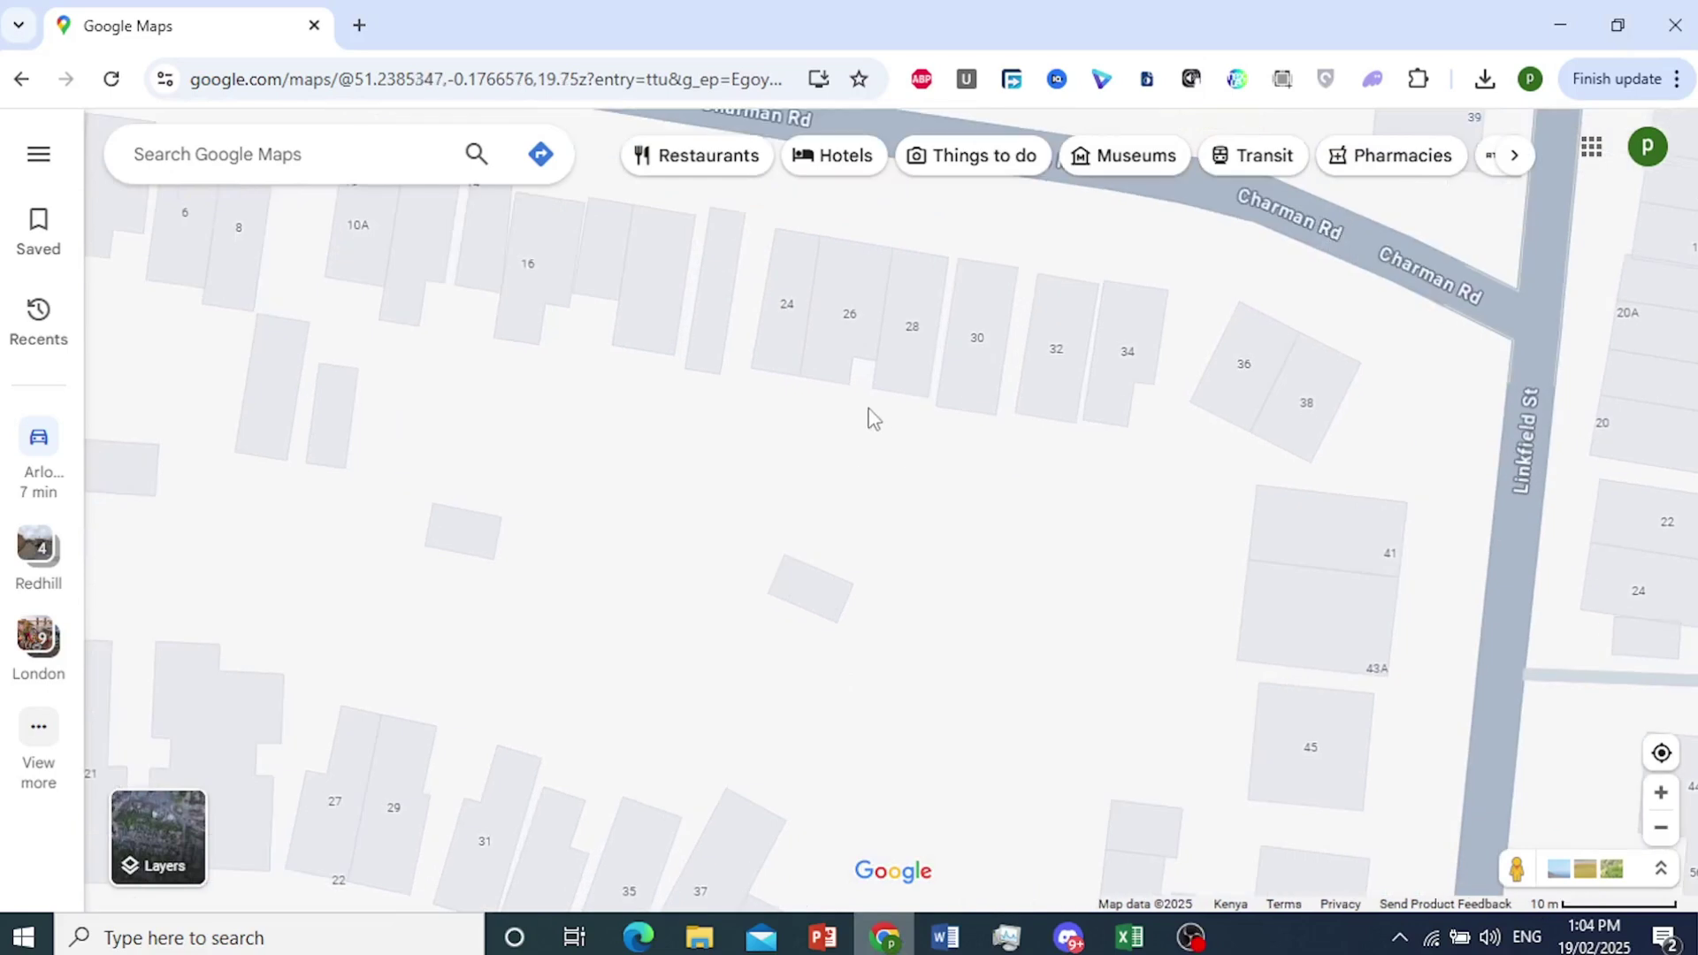
{"action": "left_click", "coordinate": [540, 156]}
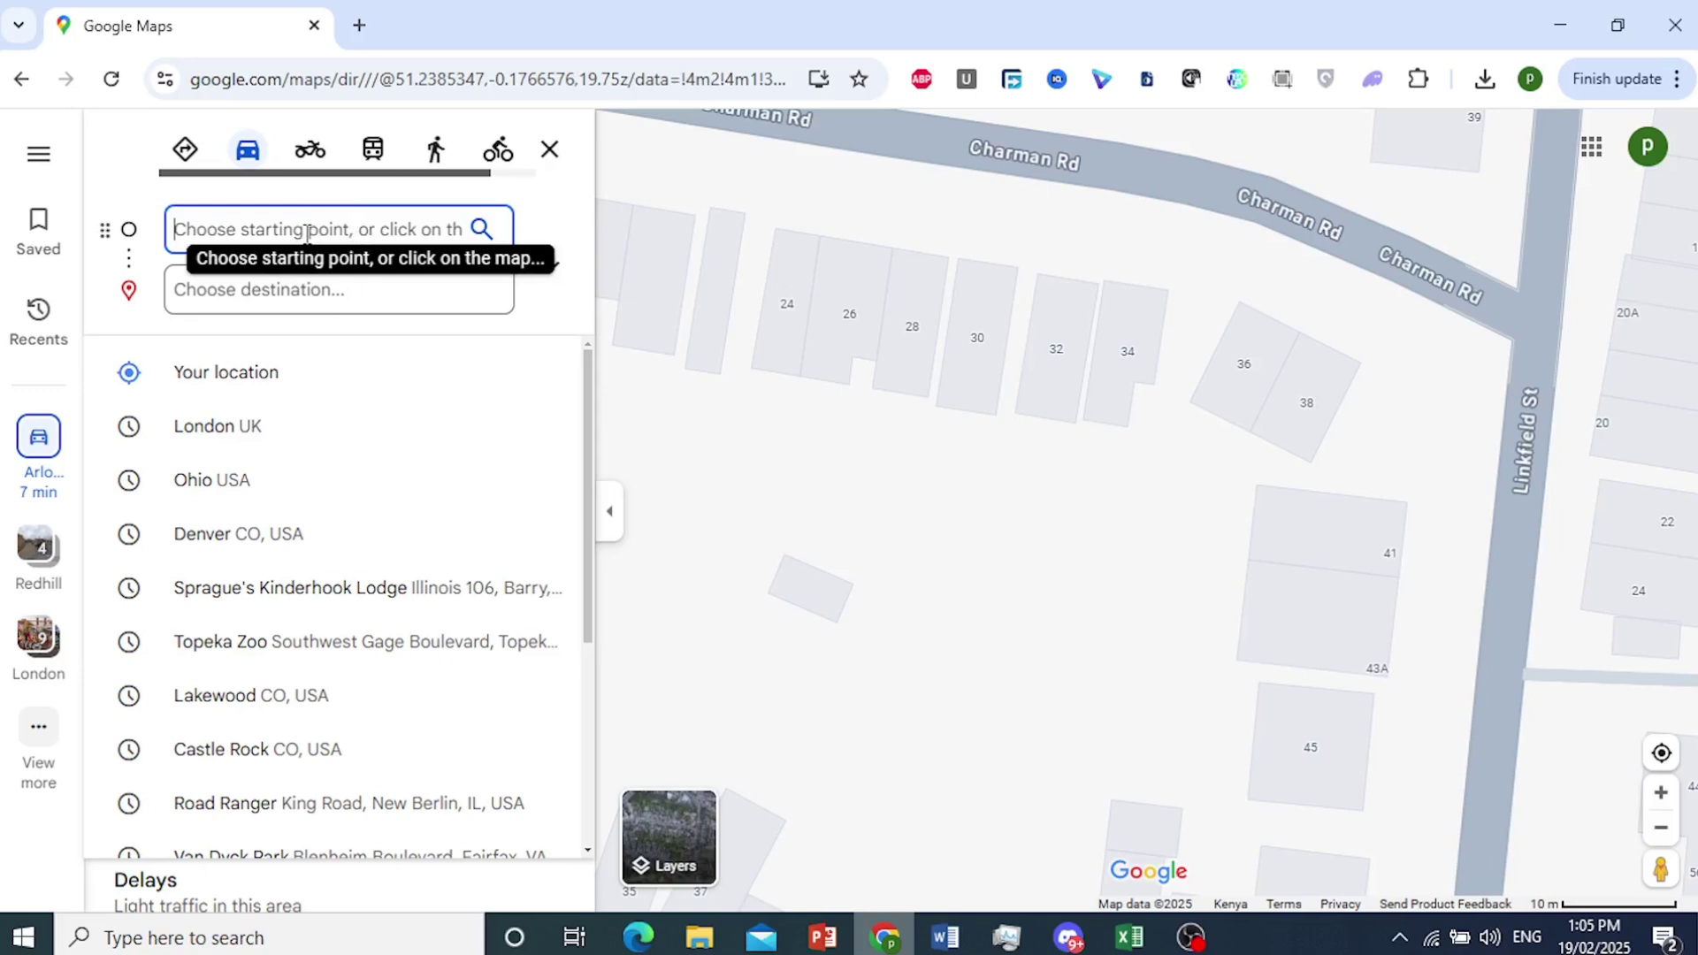
{"action": "scroll", "coordinate": [1098, 319], "scroll_direction": "up", "scroll_amount": 2}
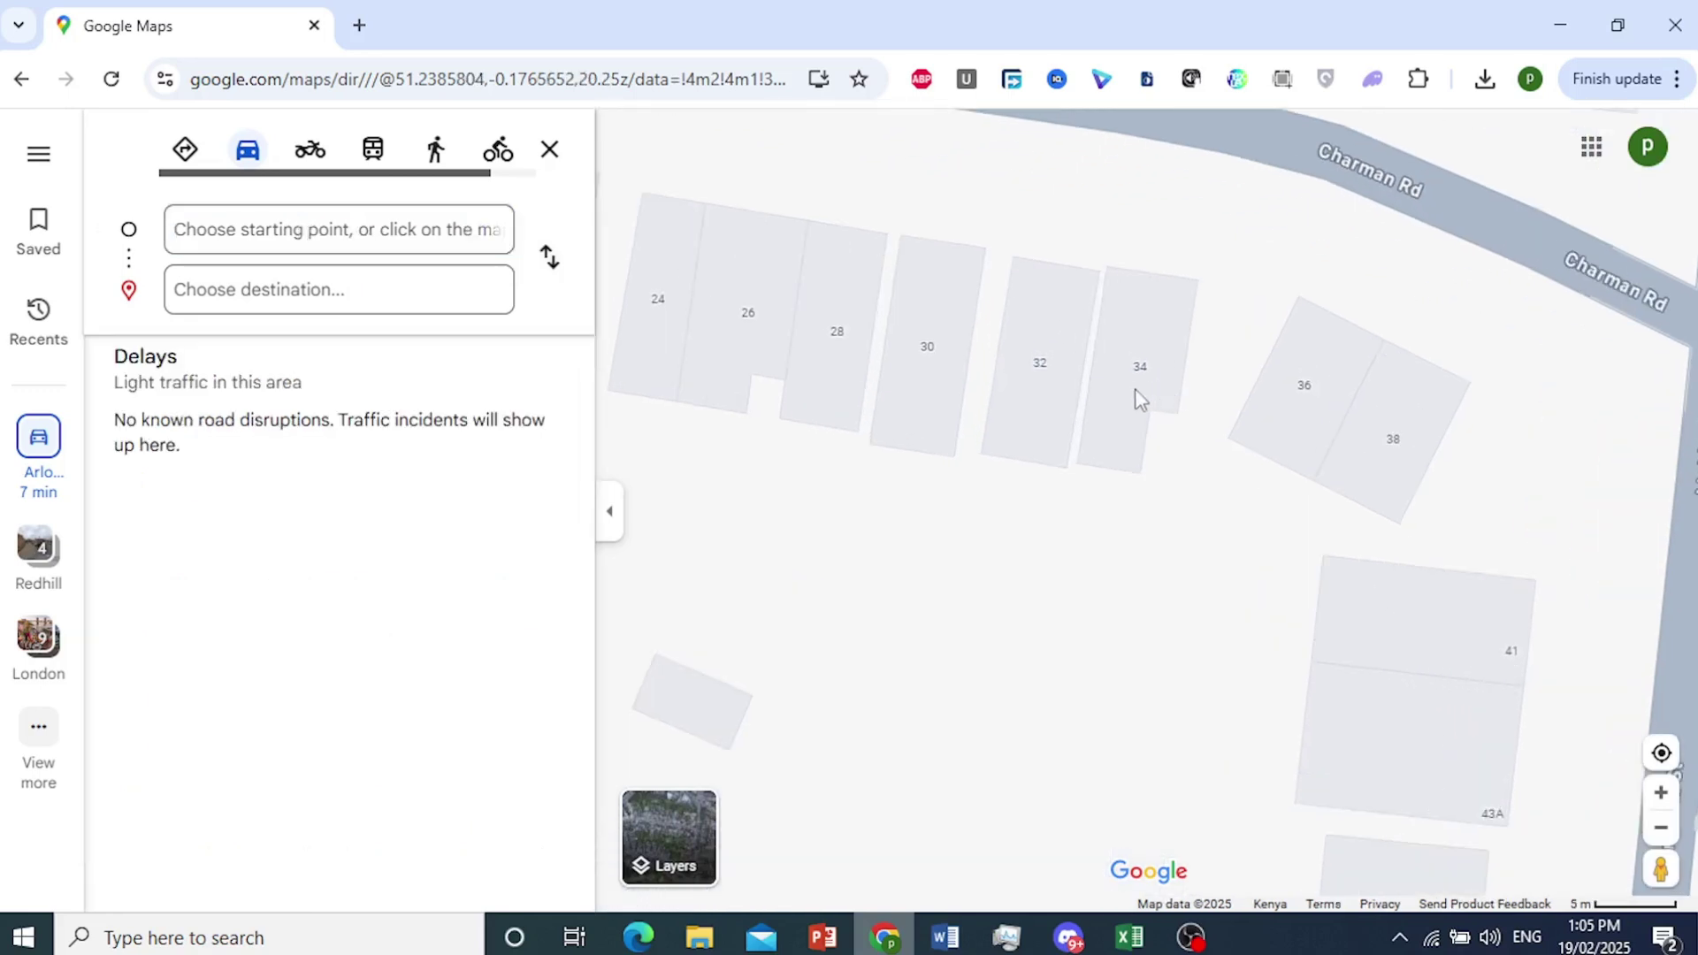
{"action": "left_click", "coordinate": [549, 148]}
{"action": "left_click", "coordinate": [1141, 383]}
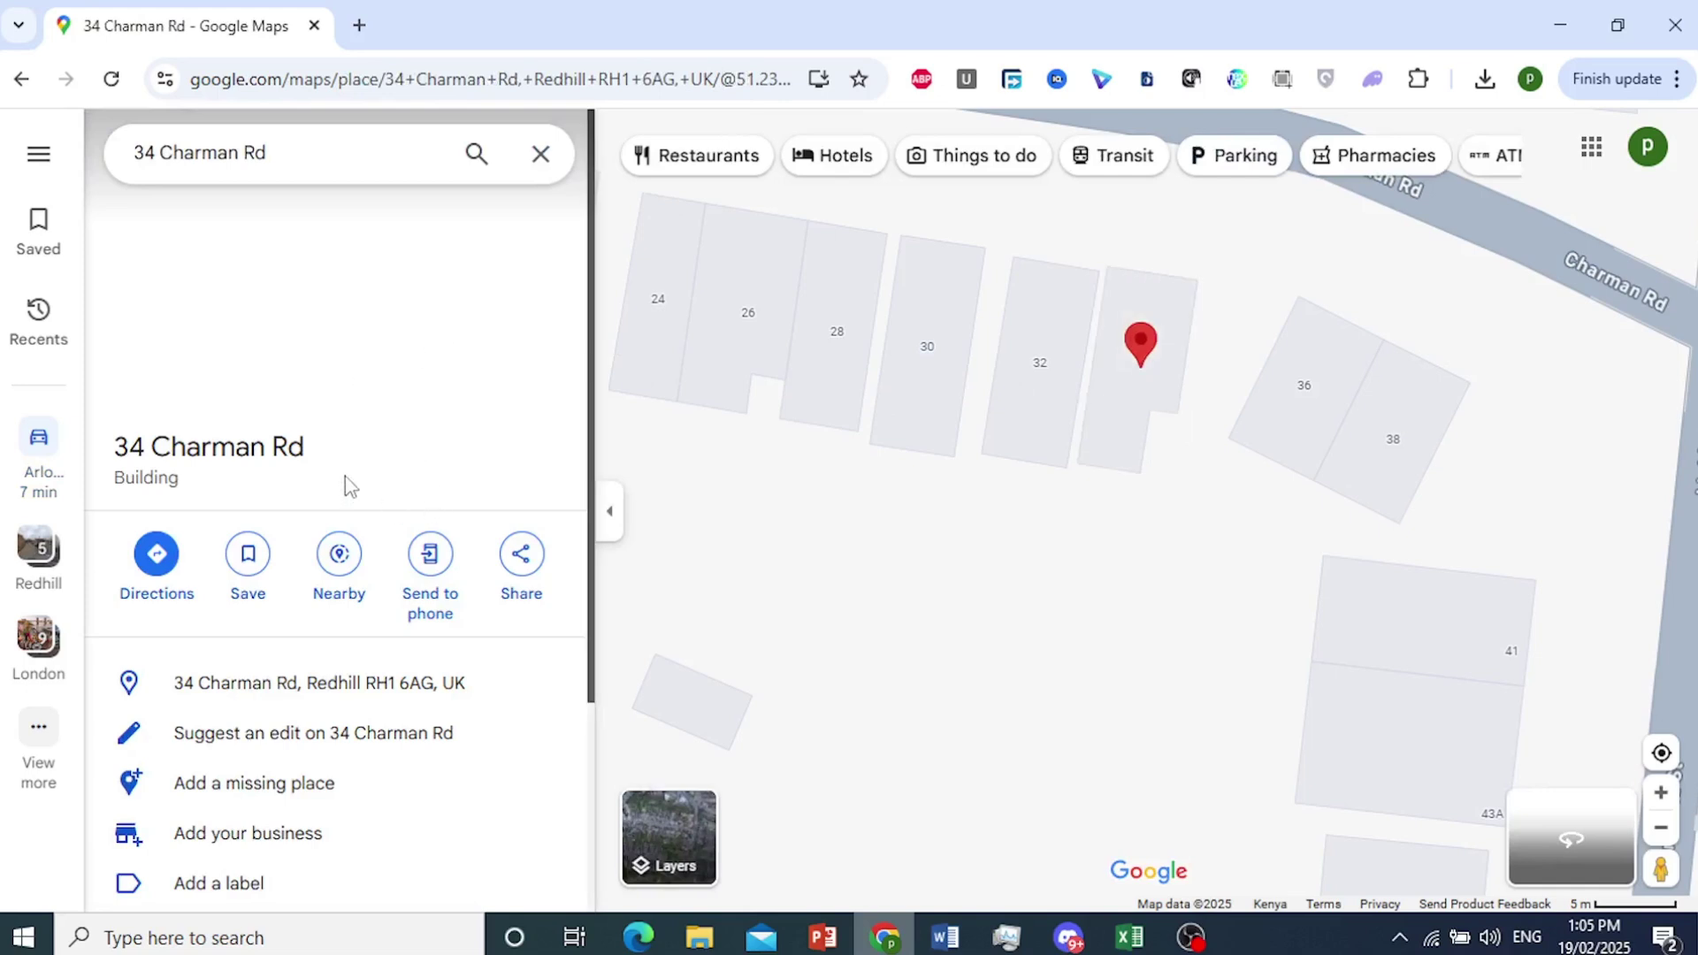
{"action": "left_click_drag", "start_coordinate": [352, 455], "coordinate": [104, 450]}
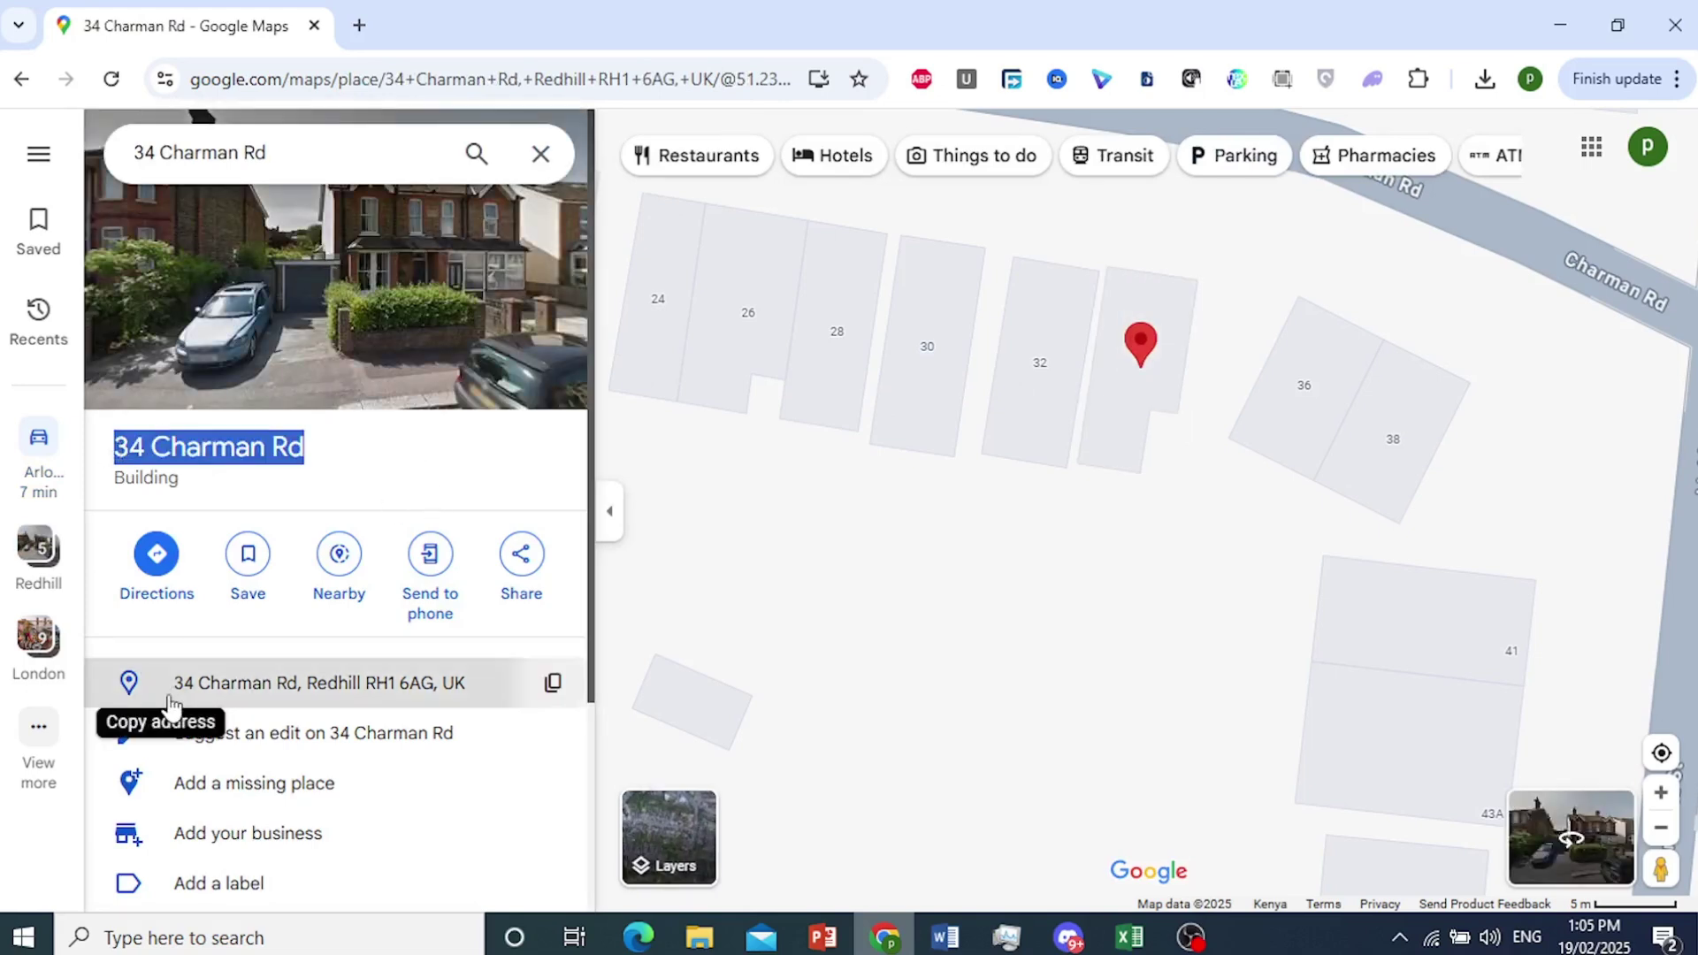
{"action": "left_click", "coordinate": [553, 683]}
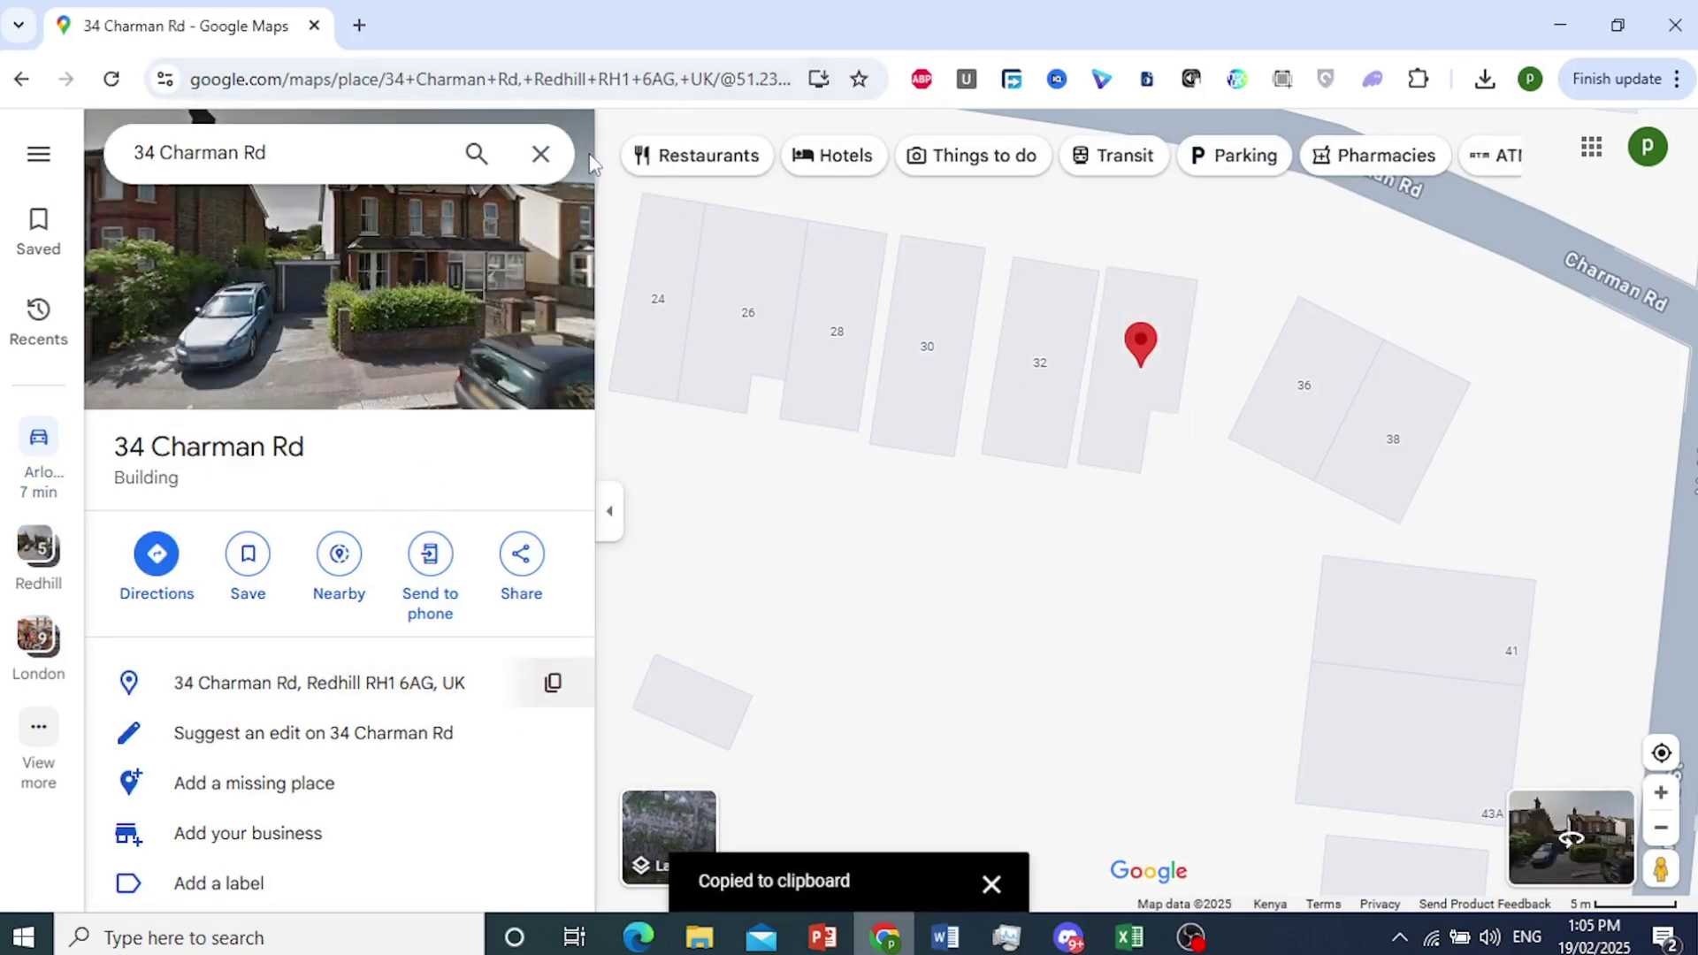
{"action": "left_click", "coordinate": [541, 153]}
{"action": "scroll", "coordinate": [1156, 478], "scroll_direction": "down", "scroll_amount": 2}
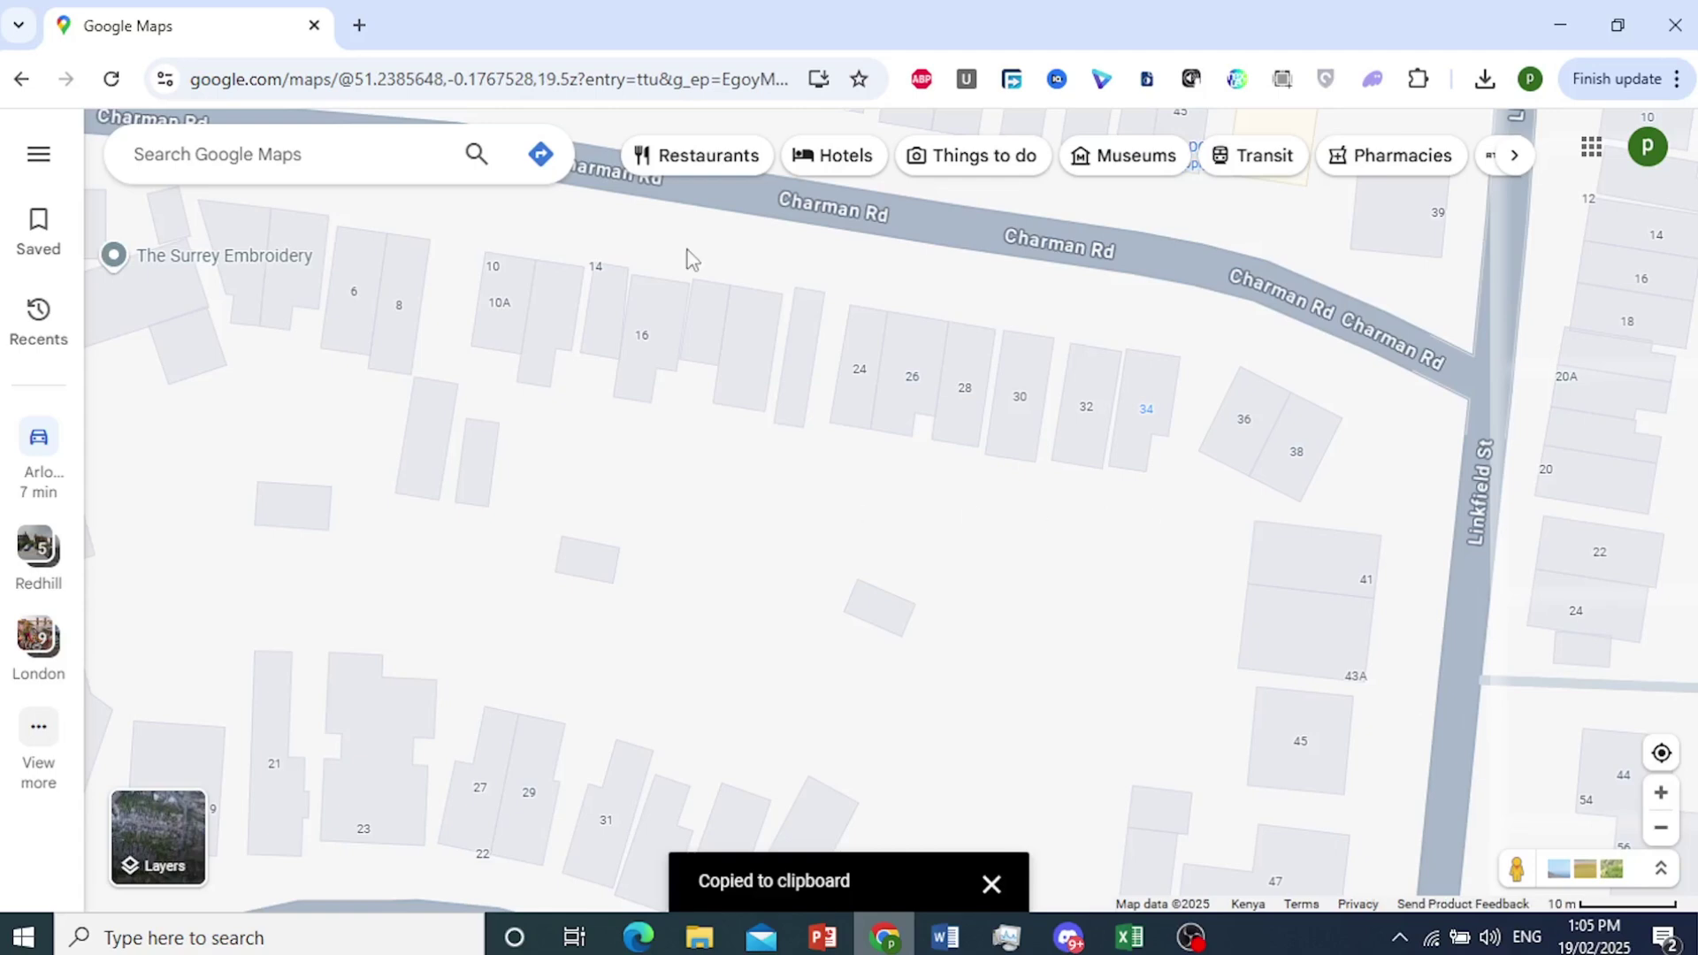
{"action": "left_click", "coordinate": [541, 153]}
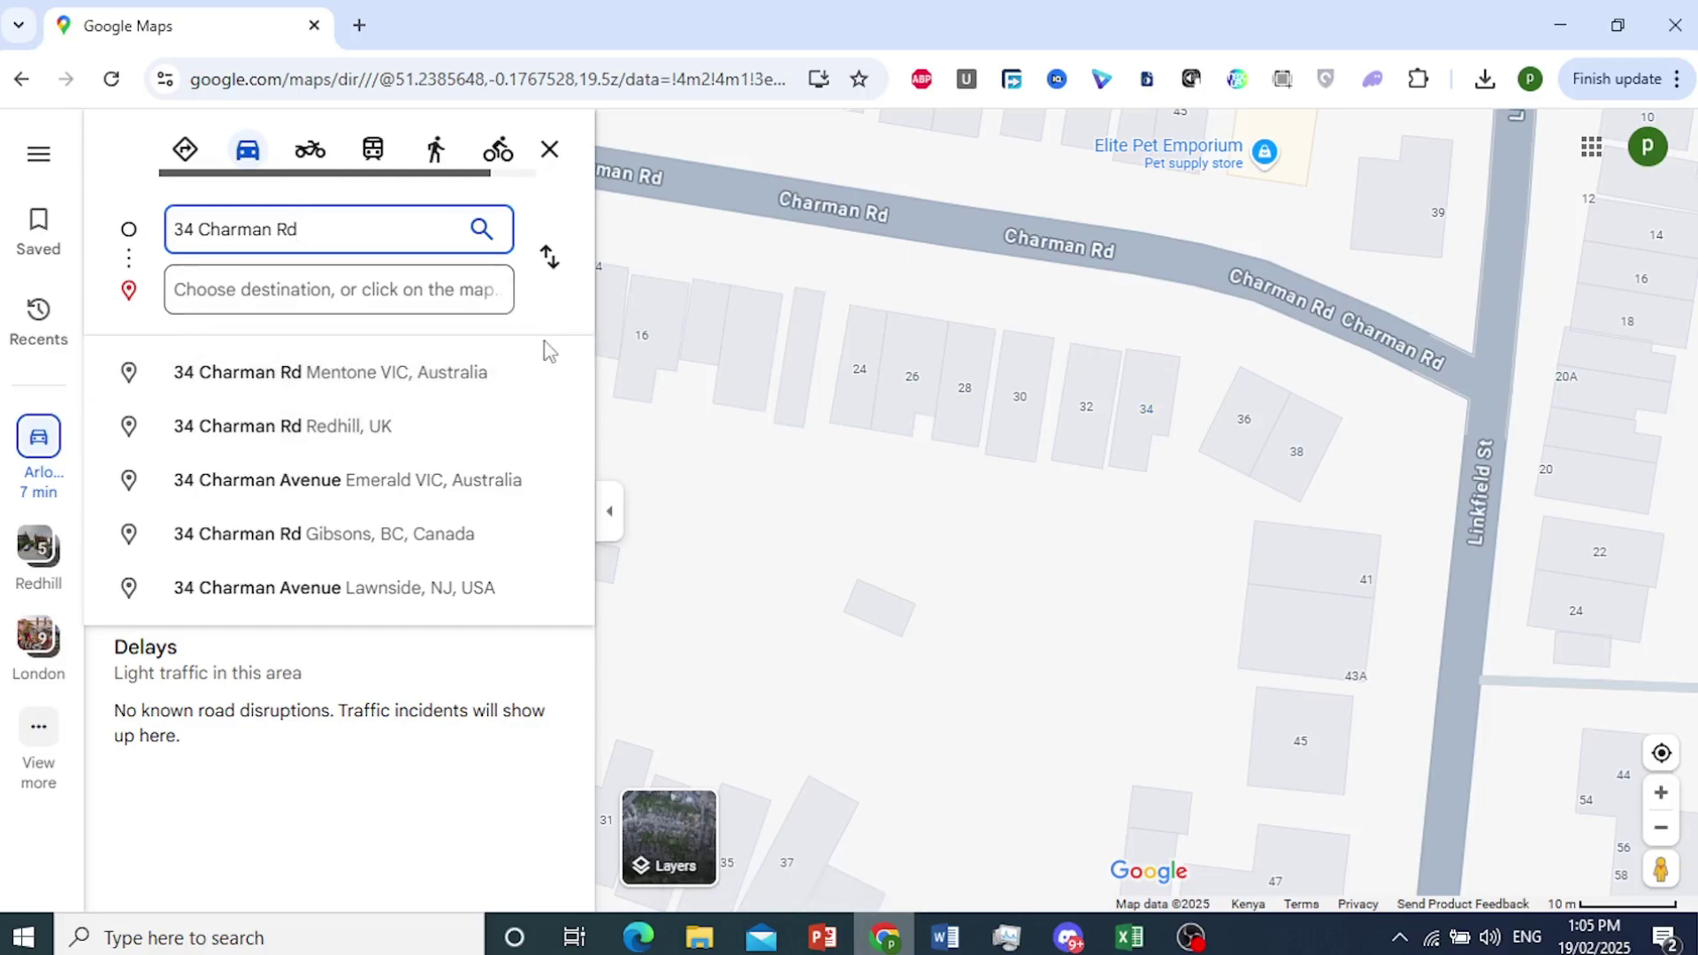
{"action": "left_click", "coordinate": [402, 429]}
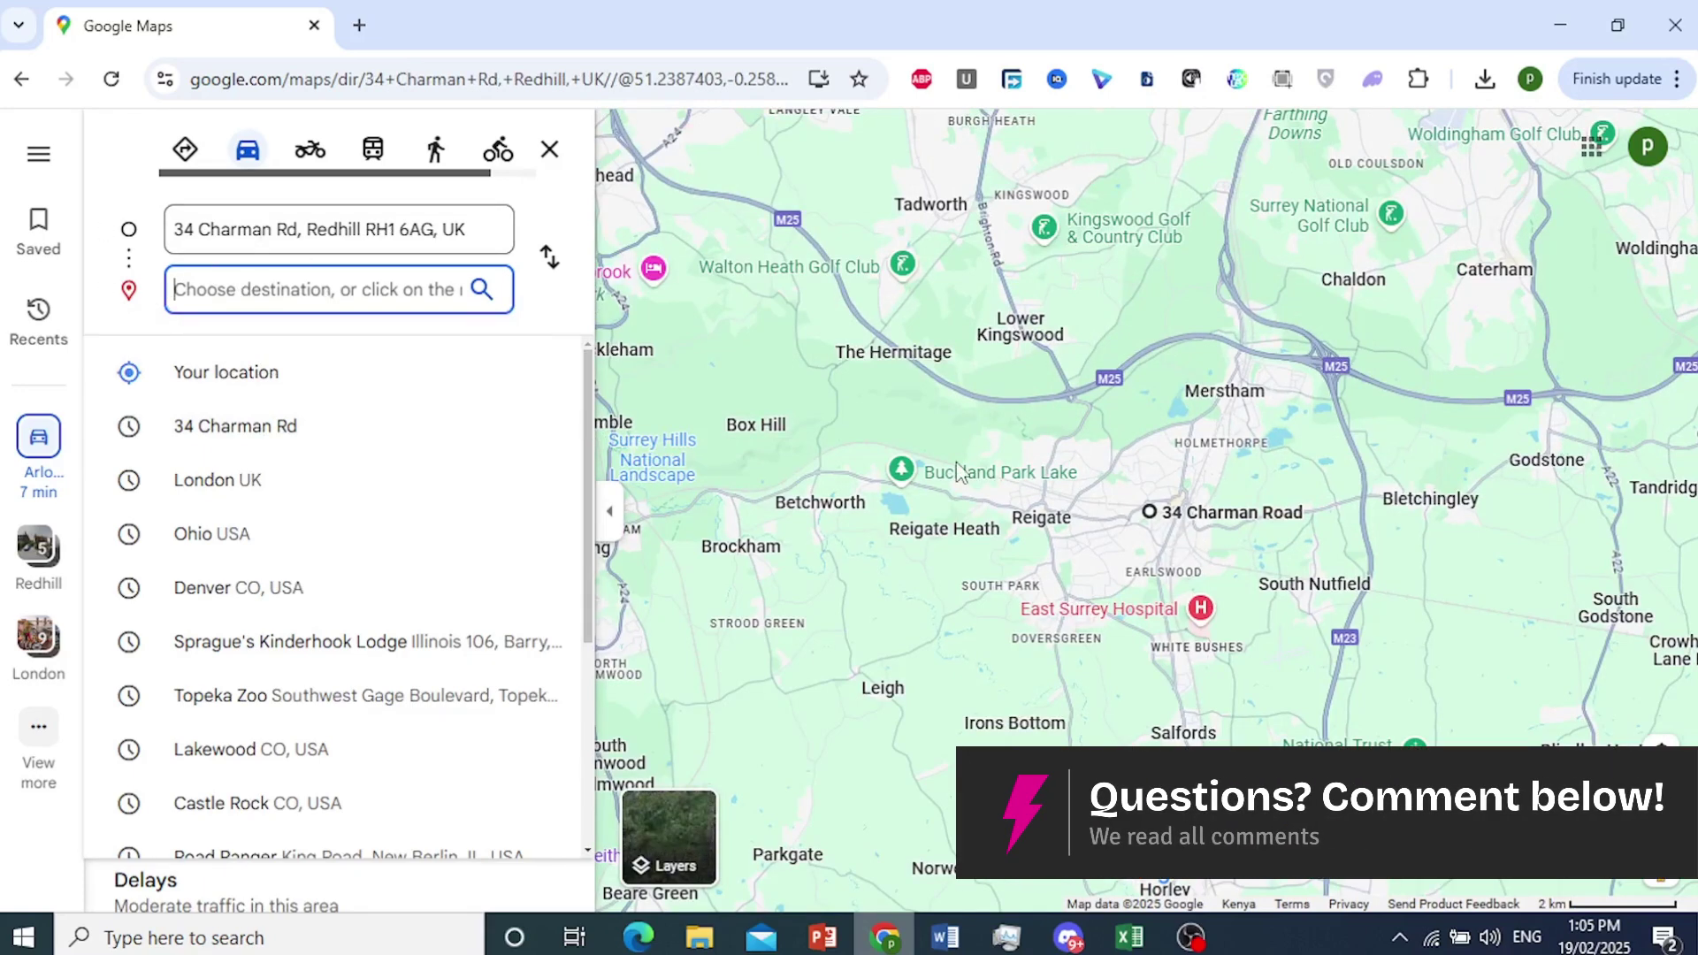
{"action": "scroll", "coordinate": [1025, 531], "scroll_direction": "up", "scroll_amount": 3}
{"action": "scroll", "coordinate": [1243, 665], "scroll_direction": "up", "scroll_amount": 2}
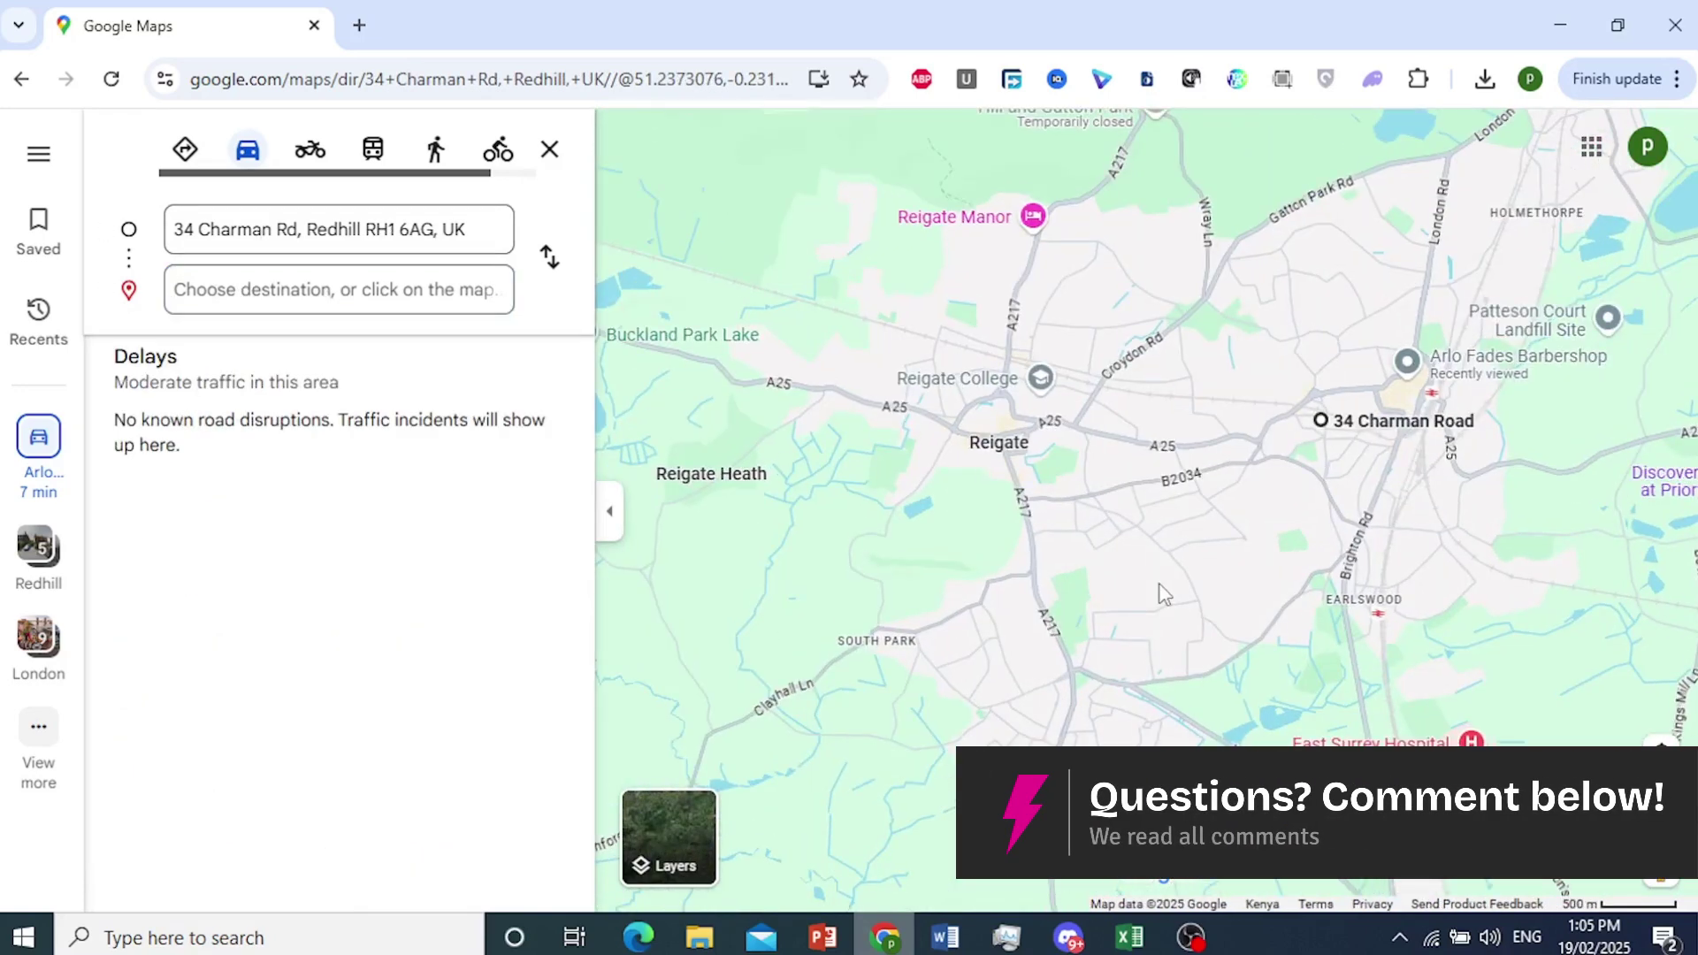
Step: Drag the origin marker along Charman Rd so the start reads 1-47 Charman Rd, Redhill
{"action": "left_click", "coordinate": [218, 241]}
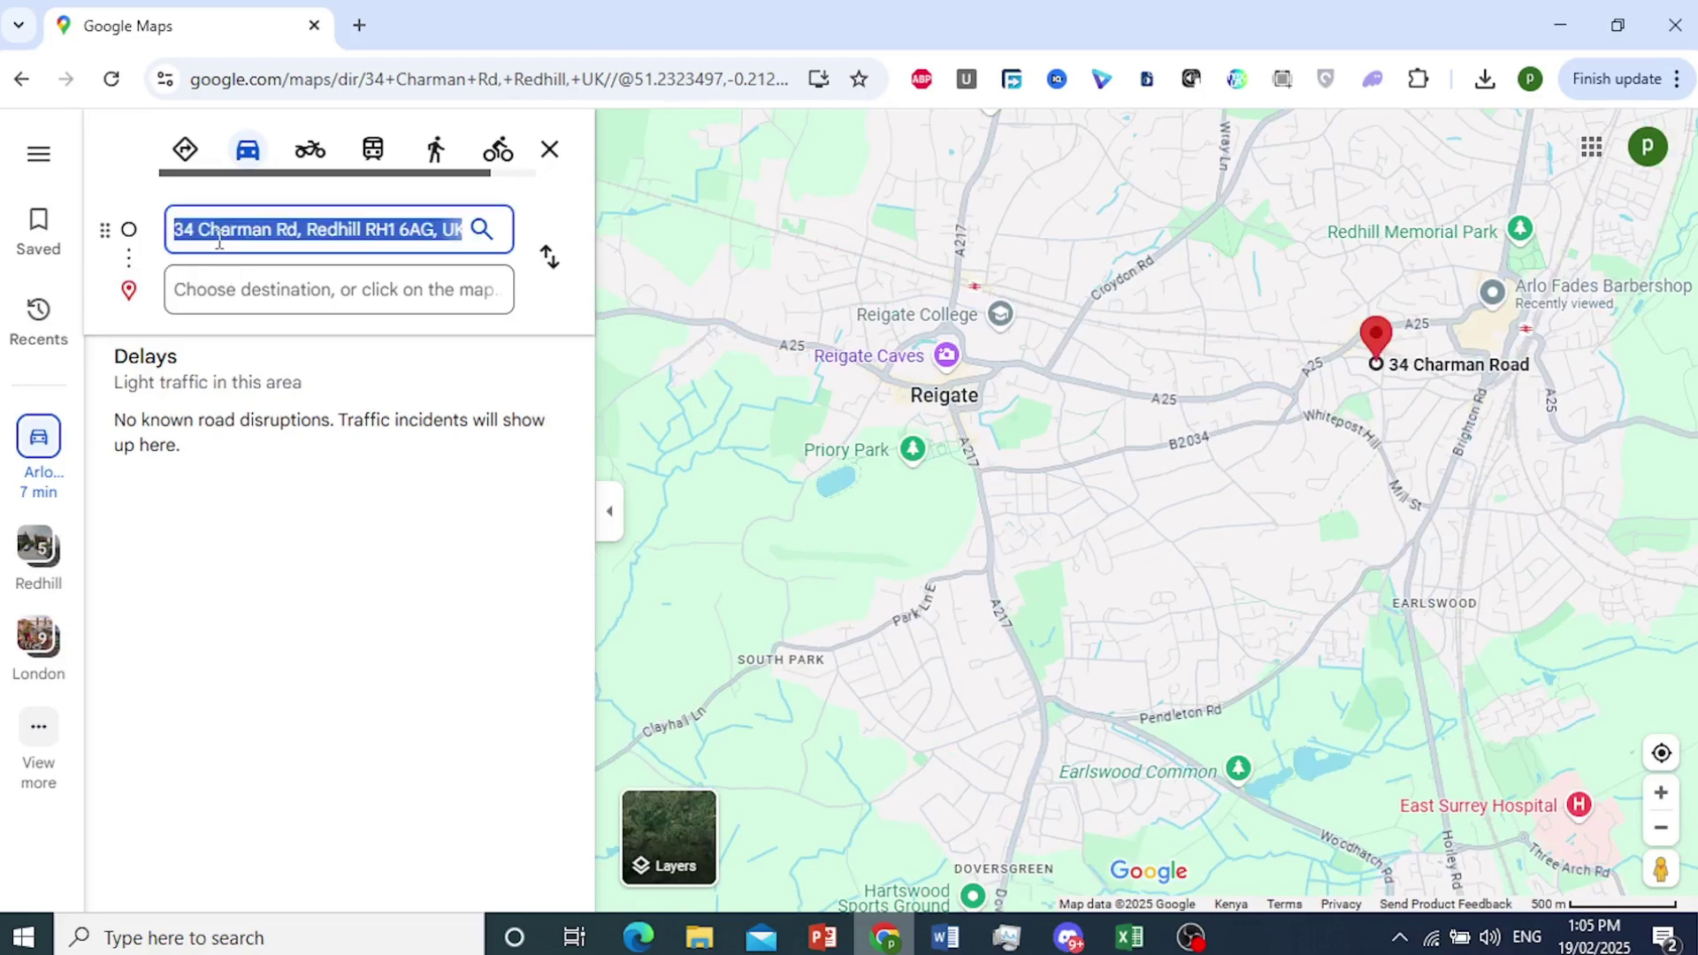
{"action": "left_click", "coordinate": [139, 232]}
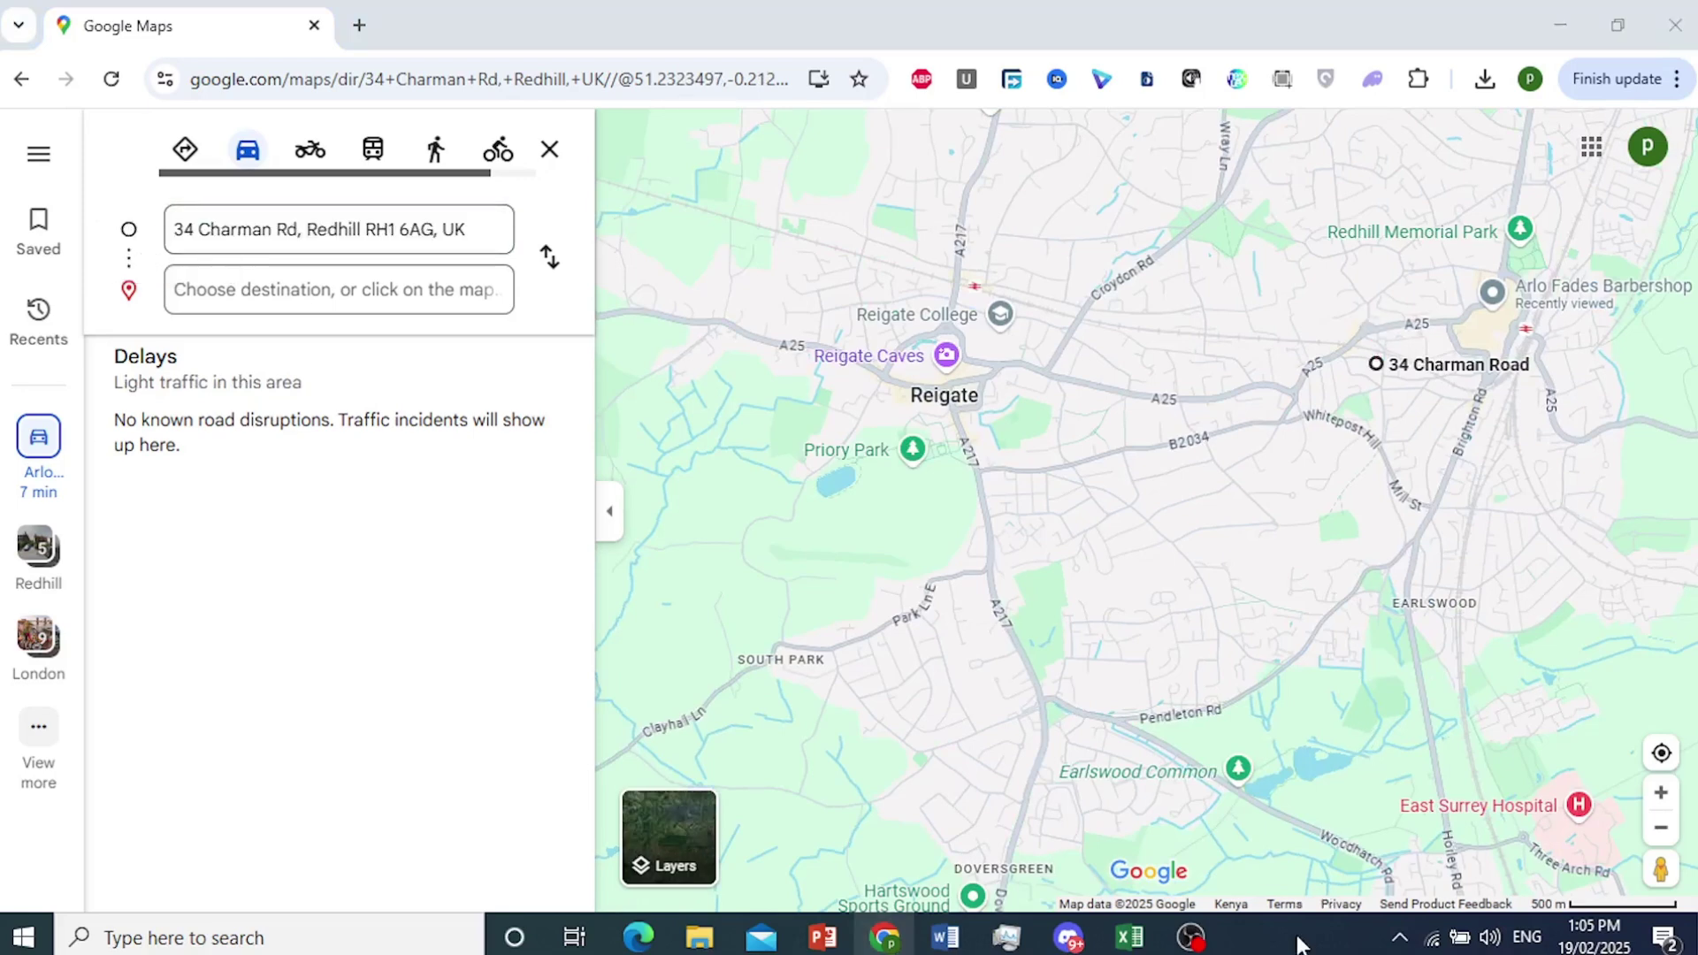
{"action": "scroll", "coordinate": [1446, 653], "scroll_direction": "up", "scroll_amount": 5}
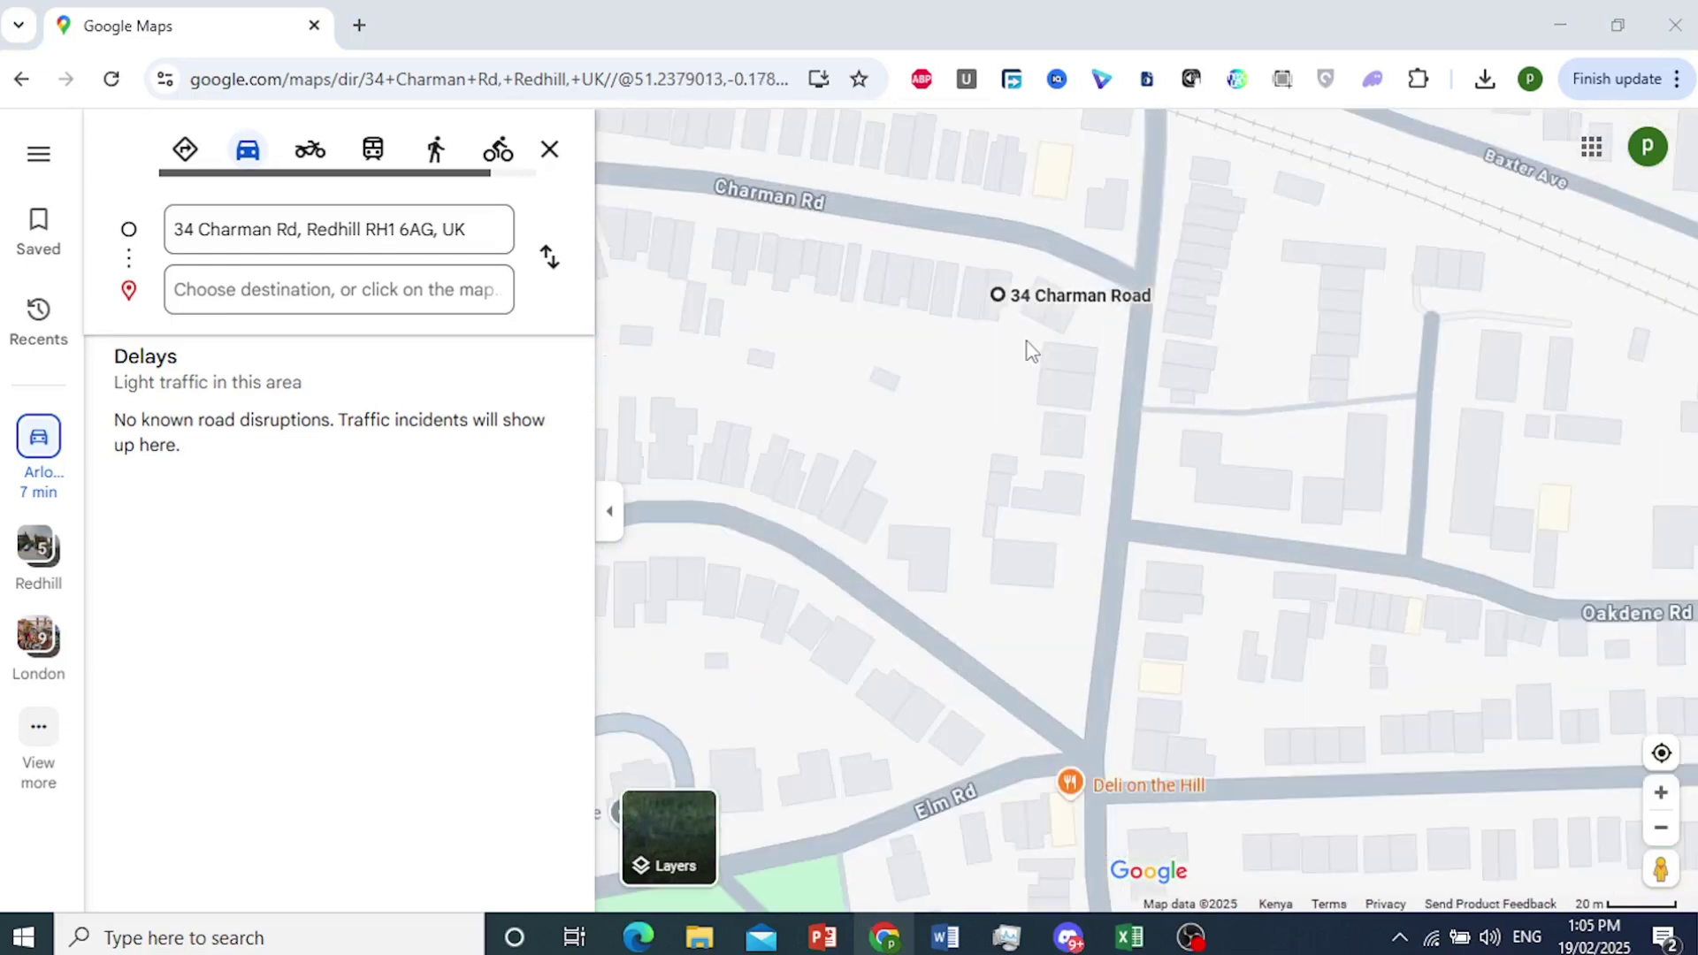
{"action": "scroll", "coordinate": [1029, 349], "scroll_direction": "up", "scroll_amount": 1}
{"action": "left_click_drag", "start_coordinate": [959, 234], "coordinate": [1116, 393]}
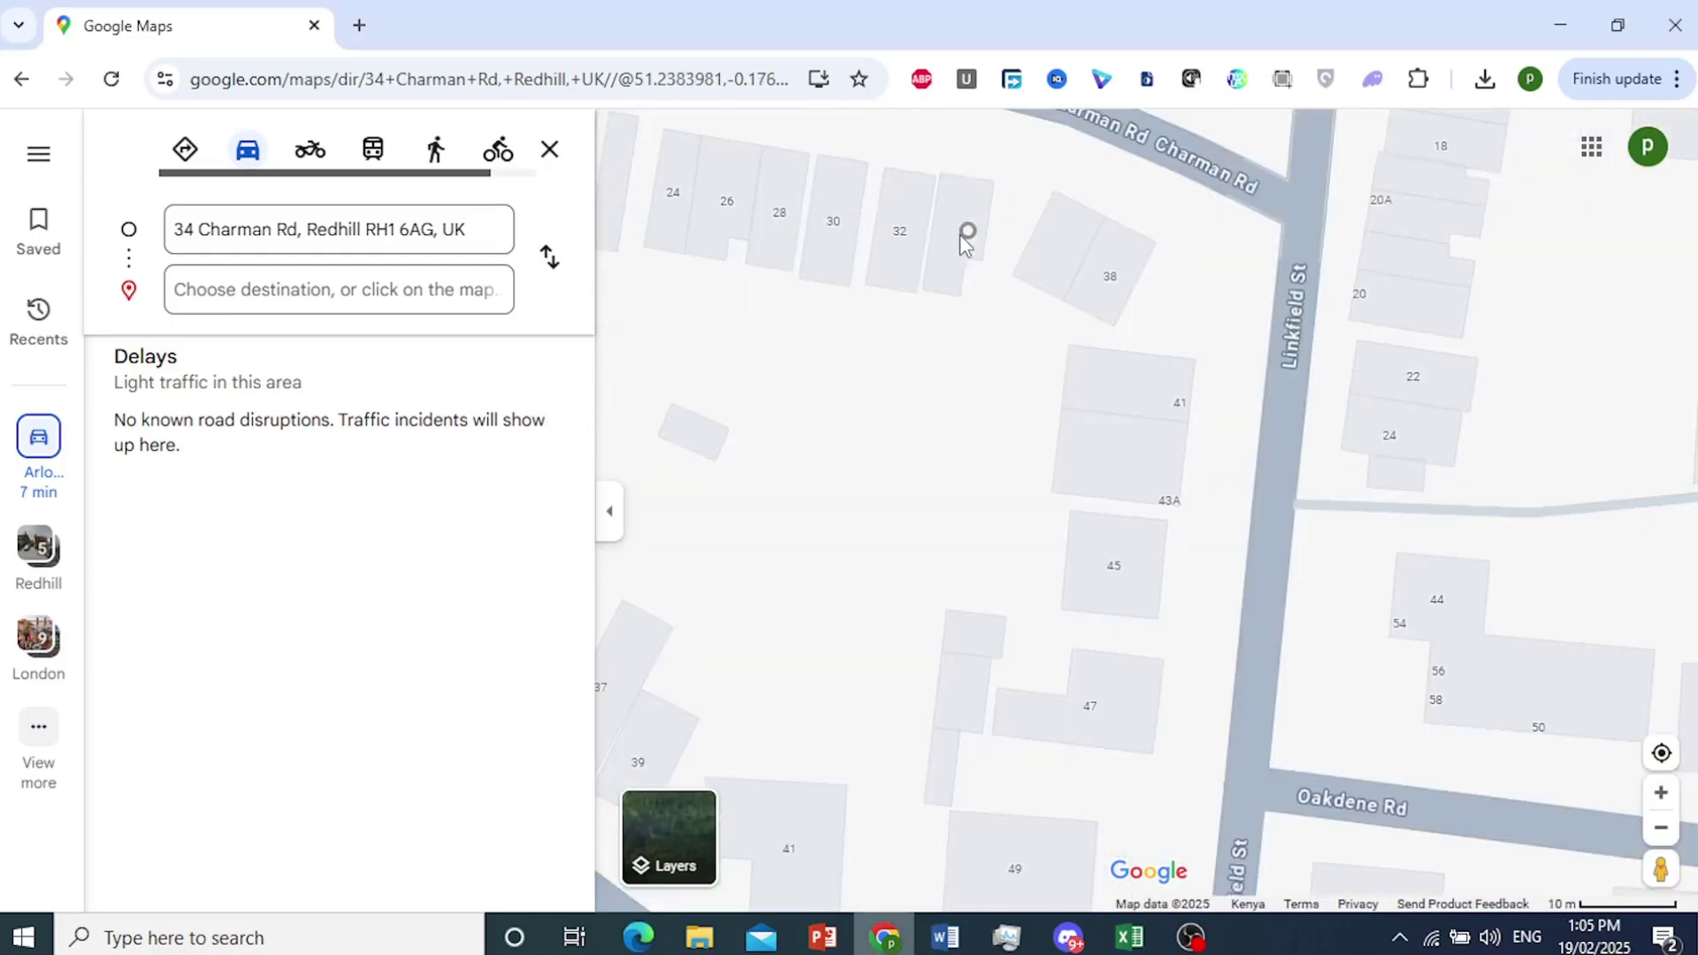
{"action": "left_click_drag", "start_coordinate": [959, 235], "coordinate": [958, 237]}
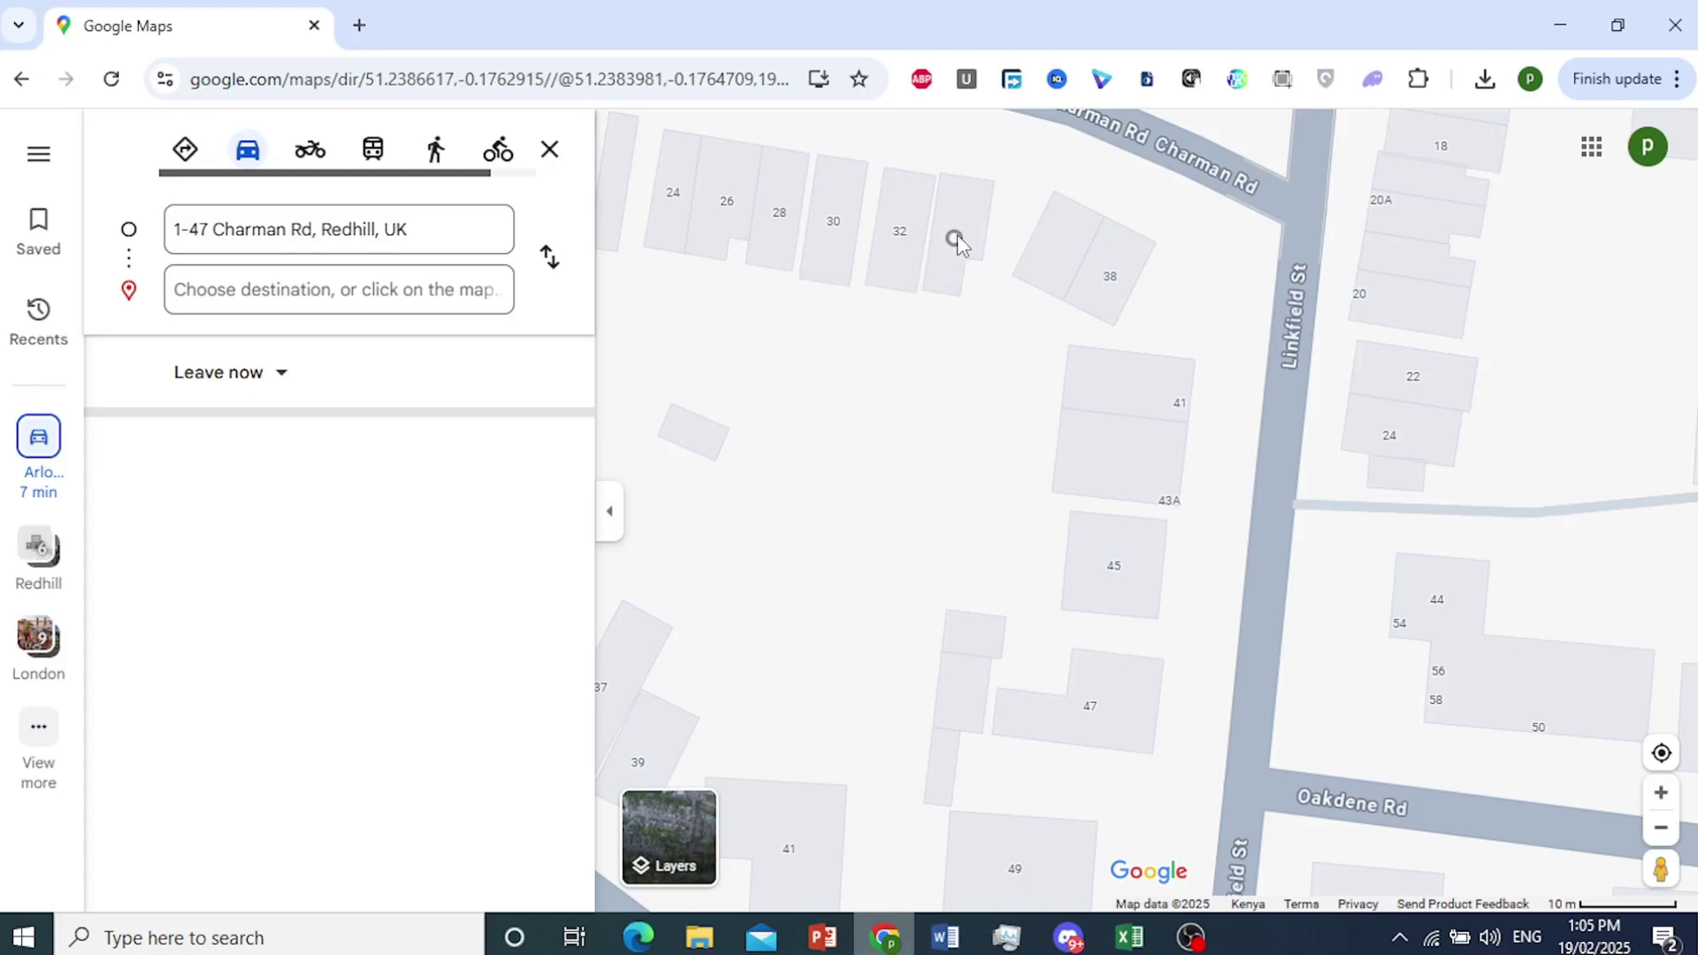
{"action": "left_click_drag", "start_coordinate": [957, 235], "coordinate": [955, 238]}
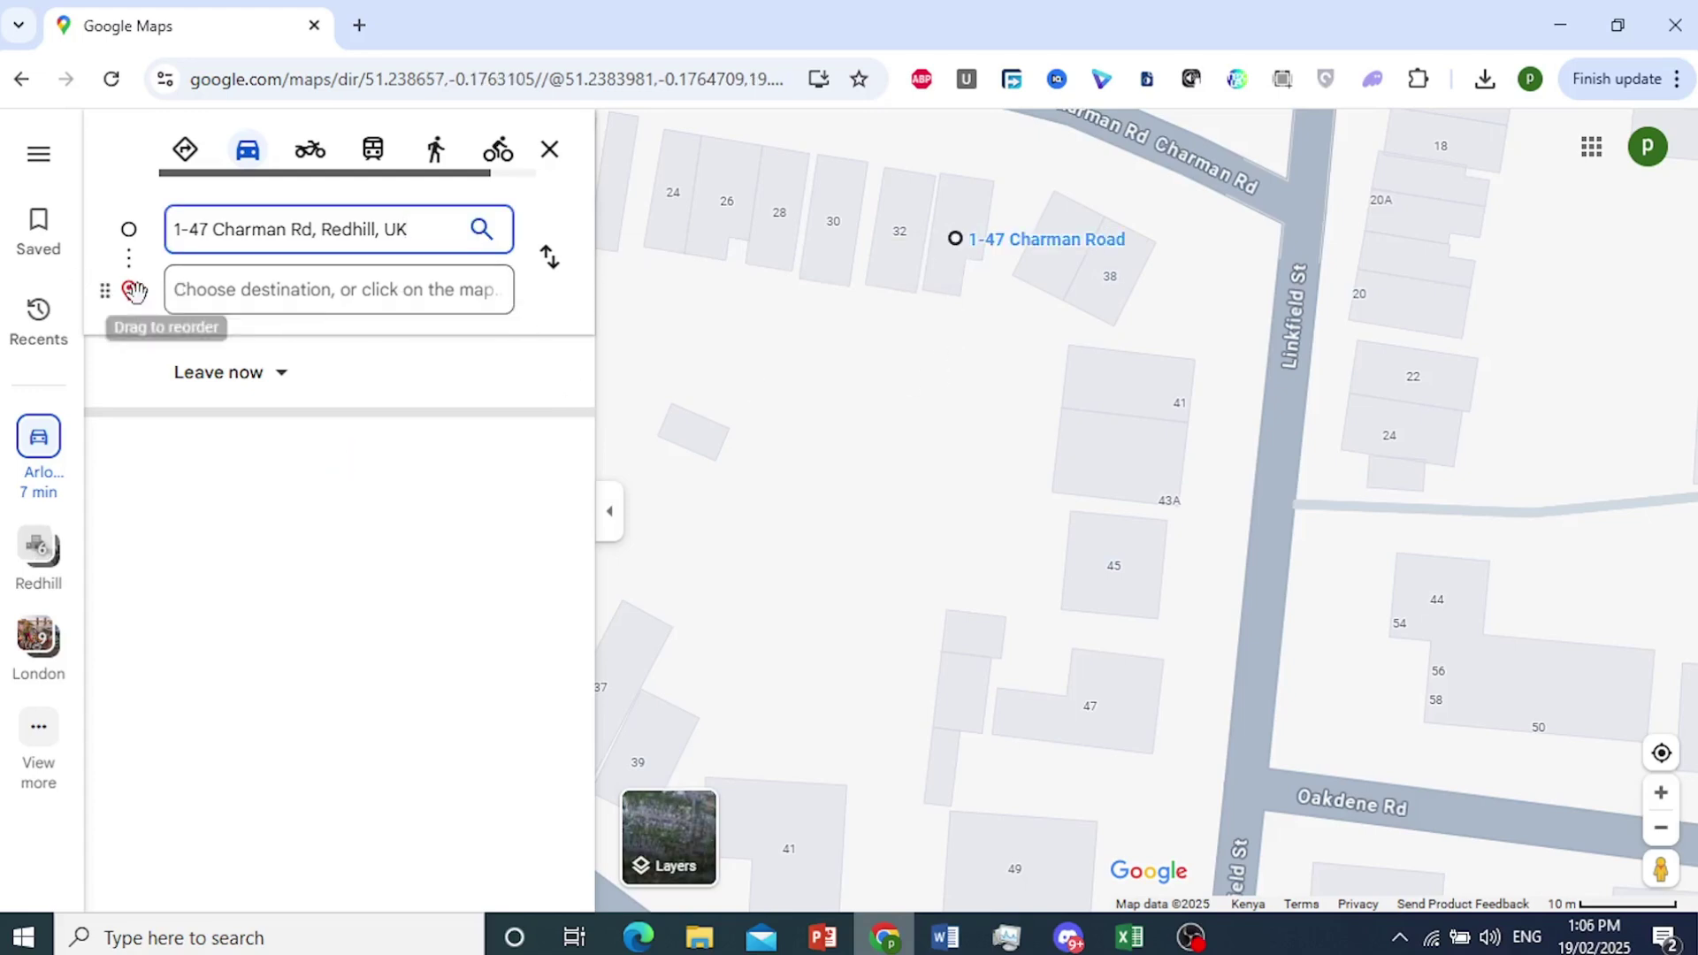
{"action": "left_click", "coordinate": [321, 310]}
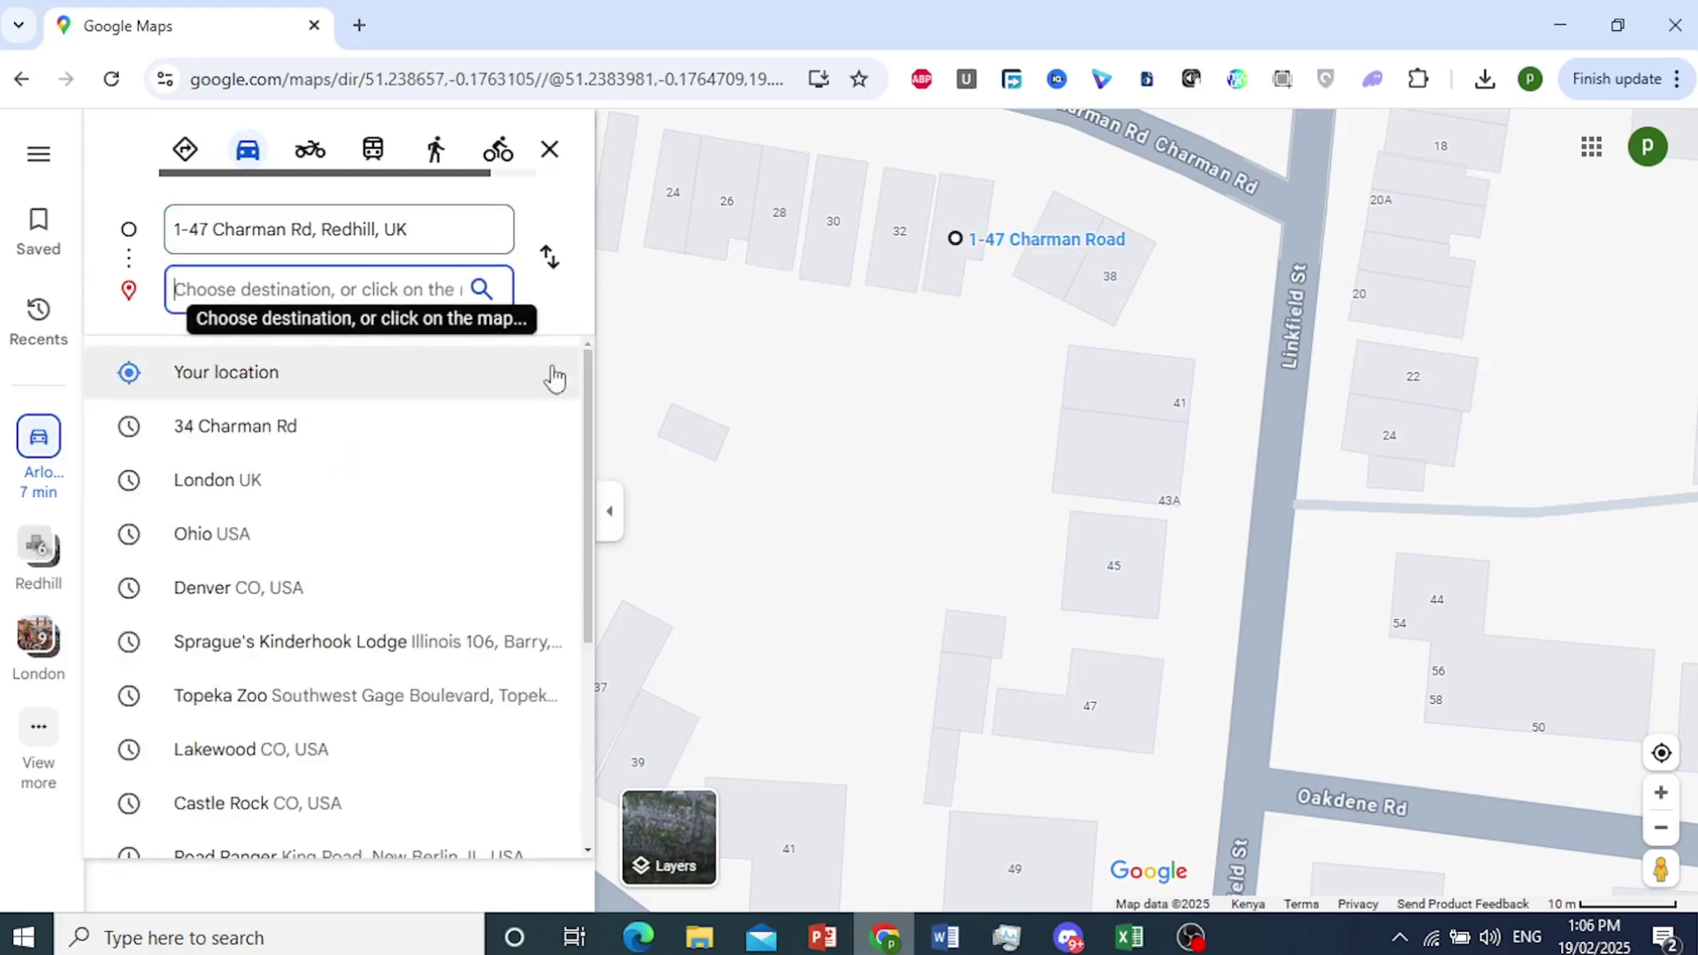
{"action": "scroll", "coordinate": [830, 360], "scroll_direction": "down", "scroll_amount": 2}
{"action": "left_click_drag", "start_coordinate": [1244, 414], "coordinate": [1369, 707]}
{"action": "left_click_drag", "start_coordinate": [841, 414], "coordinate": [731, 594]}
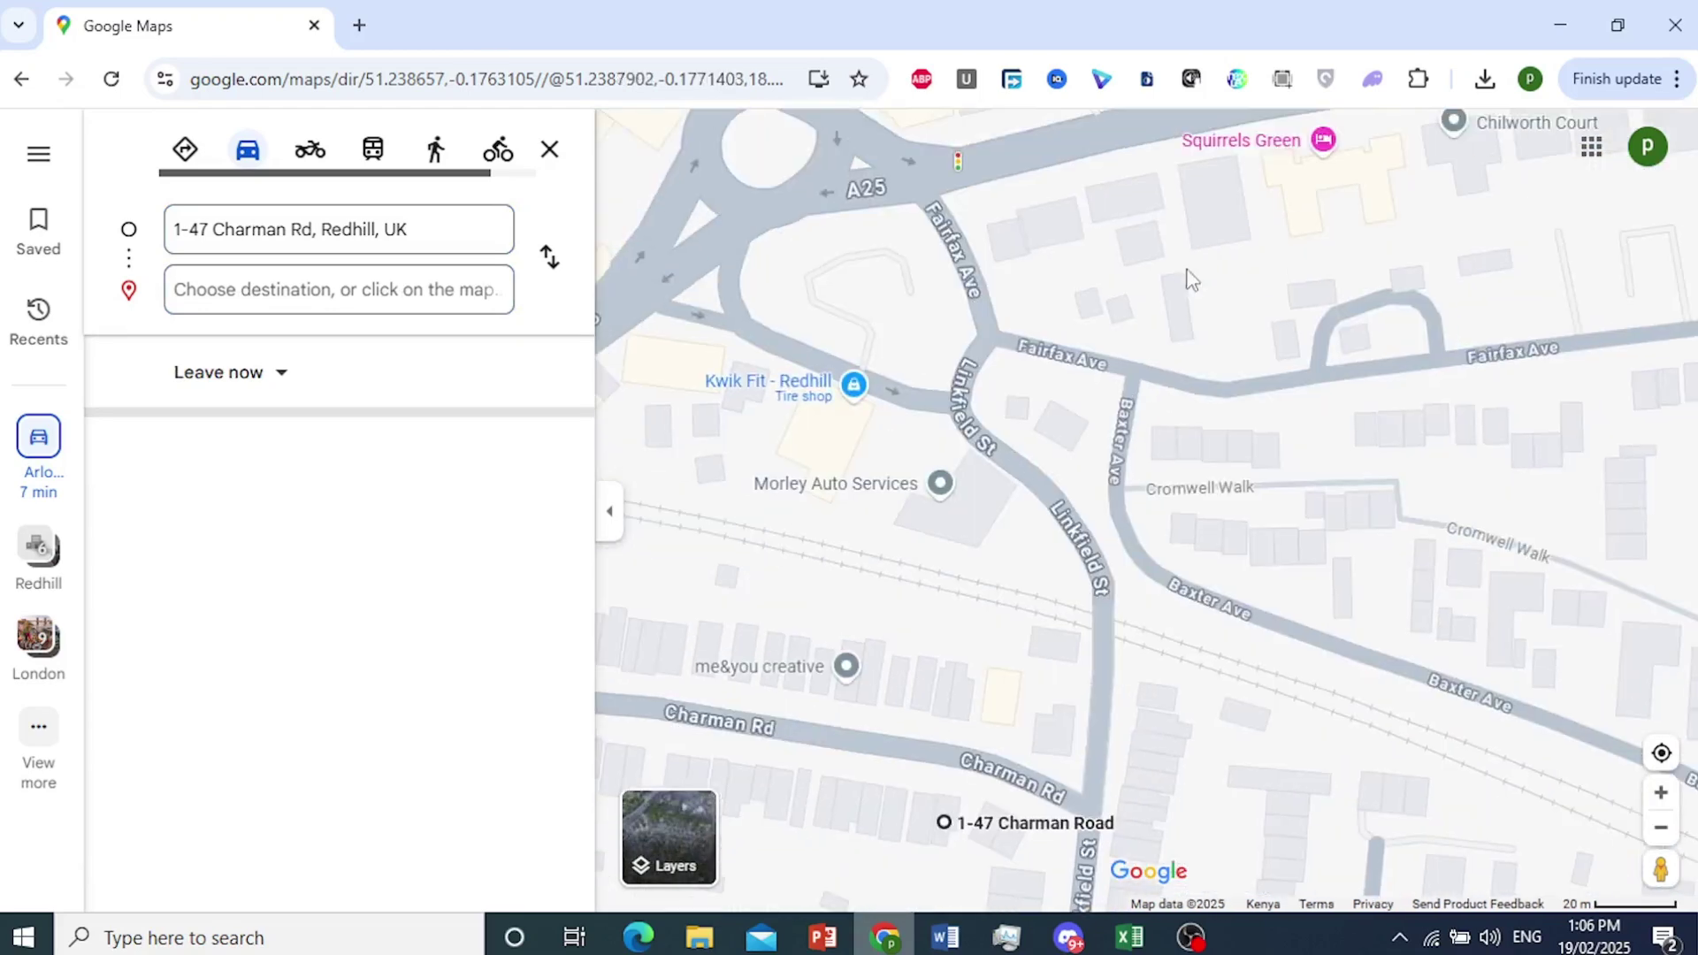
{"action": "scroll", "coordinate": [1161, 280], "scroll_direction": "up", "scroll_amount": 5}
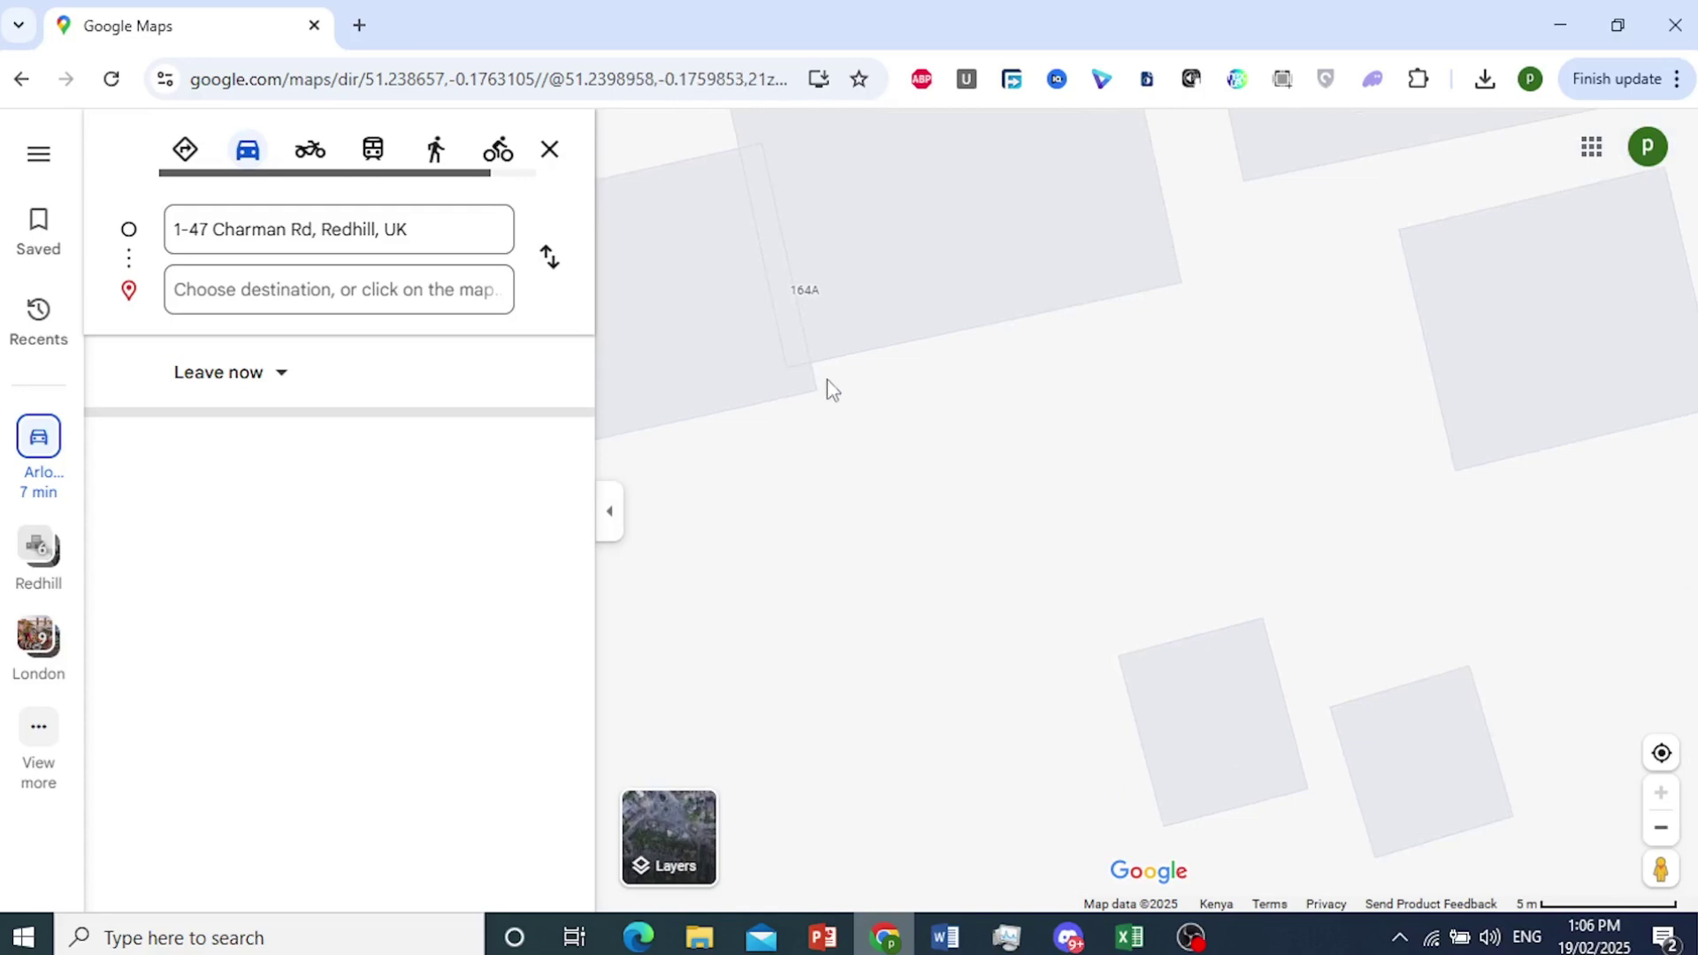
{"action": "left_click_drag", "start_coordinate": [831, 389], "coordinate": [1493, 406]}
{"action": "scroll", "coordinate": [1289, 413], "scroll_direction": "down", "scroll_amount": 1}
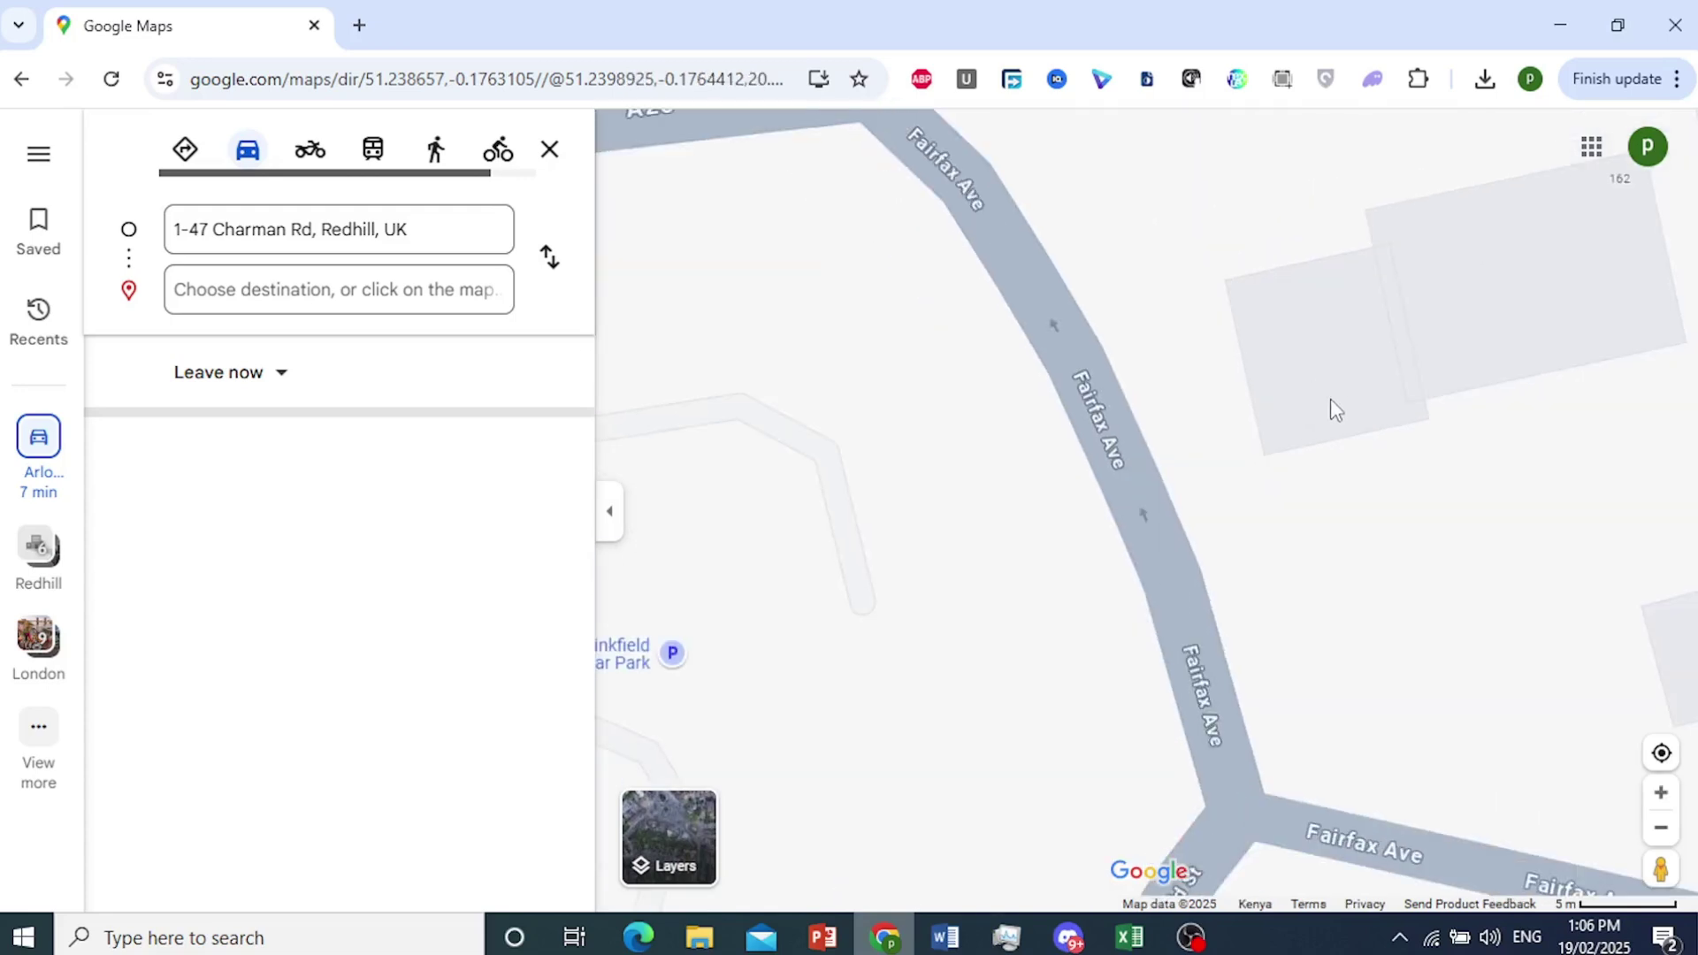
{"action": "left_click", "coordinate": [1323, 394]}
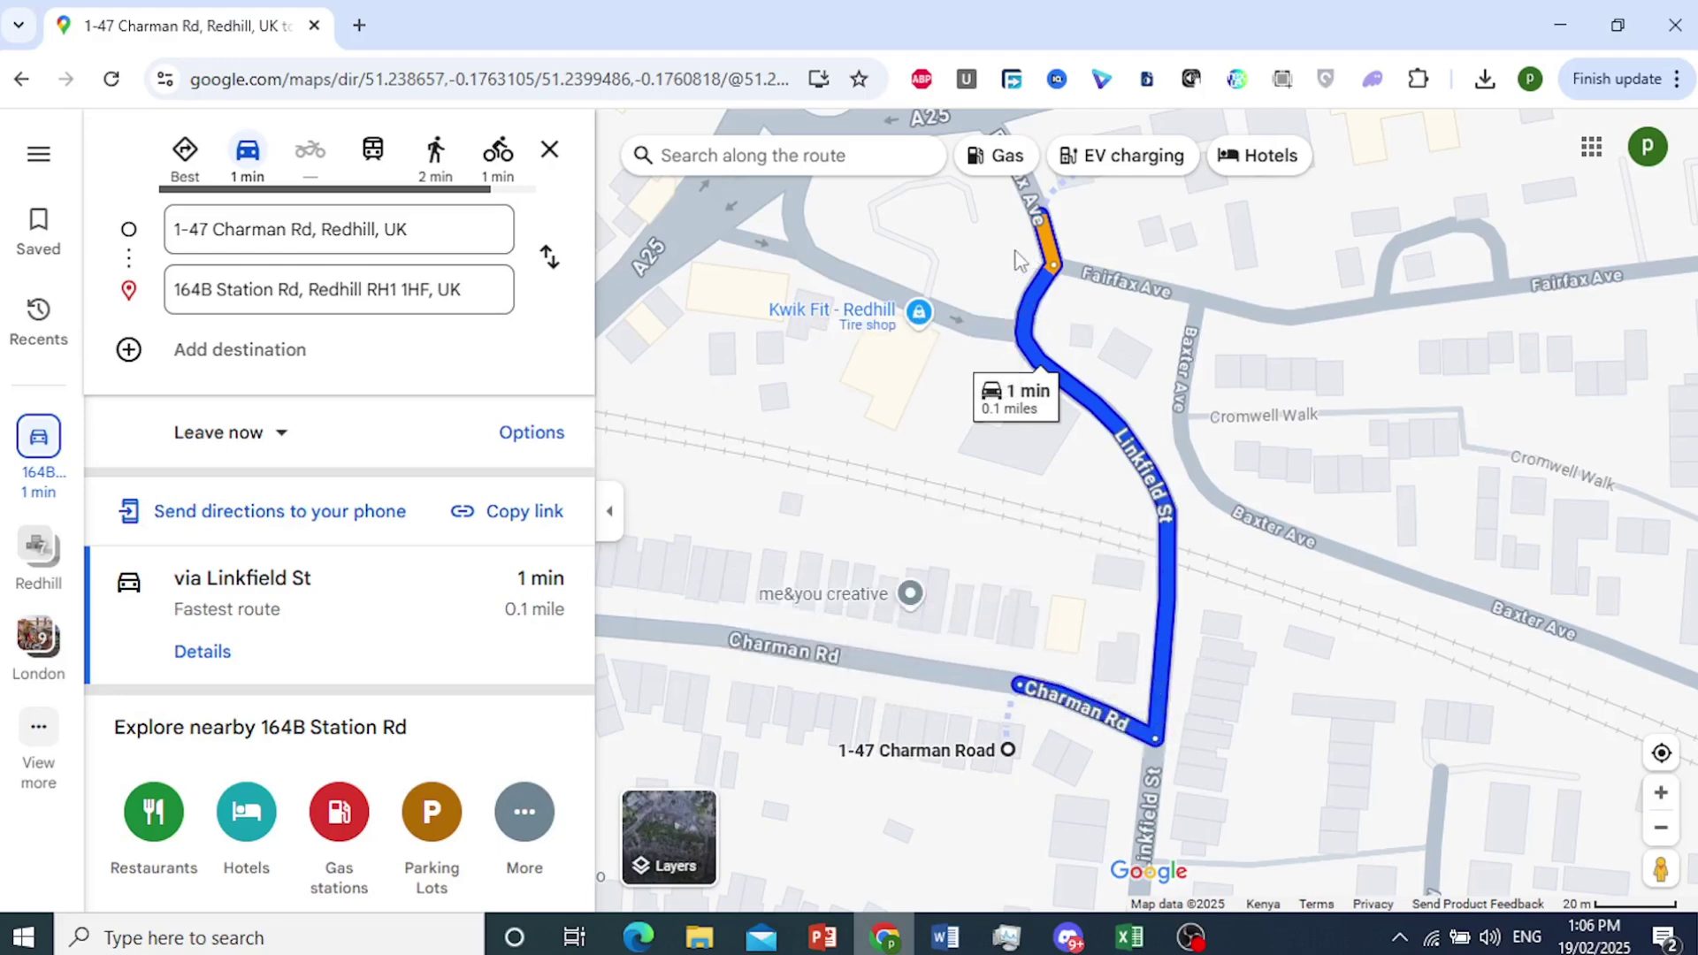
Step: Add Fairfax Ave, Redhill as the third stop after 164B Station Rd
{"action": "scroll", "coordinate": [1099, 332], "scroll_direction": "up", "scroll_amount": 5}
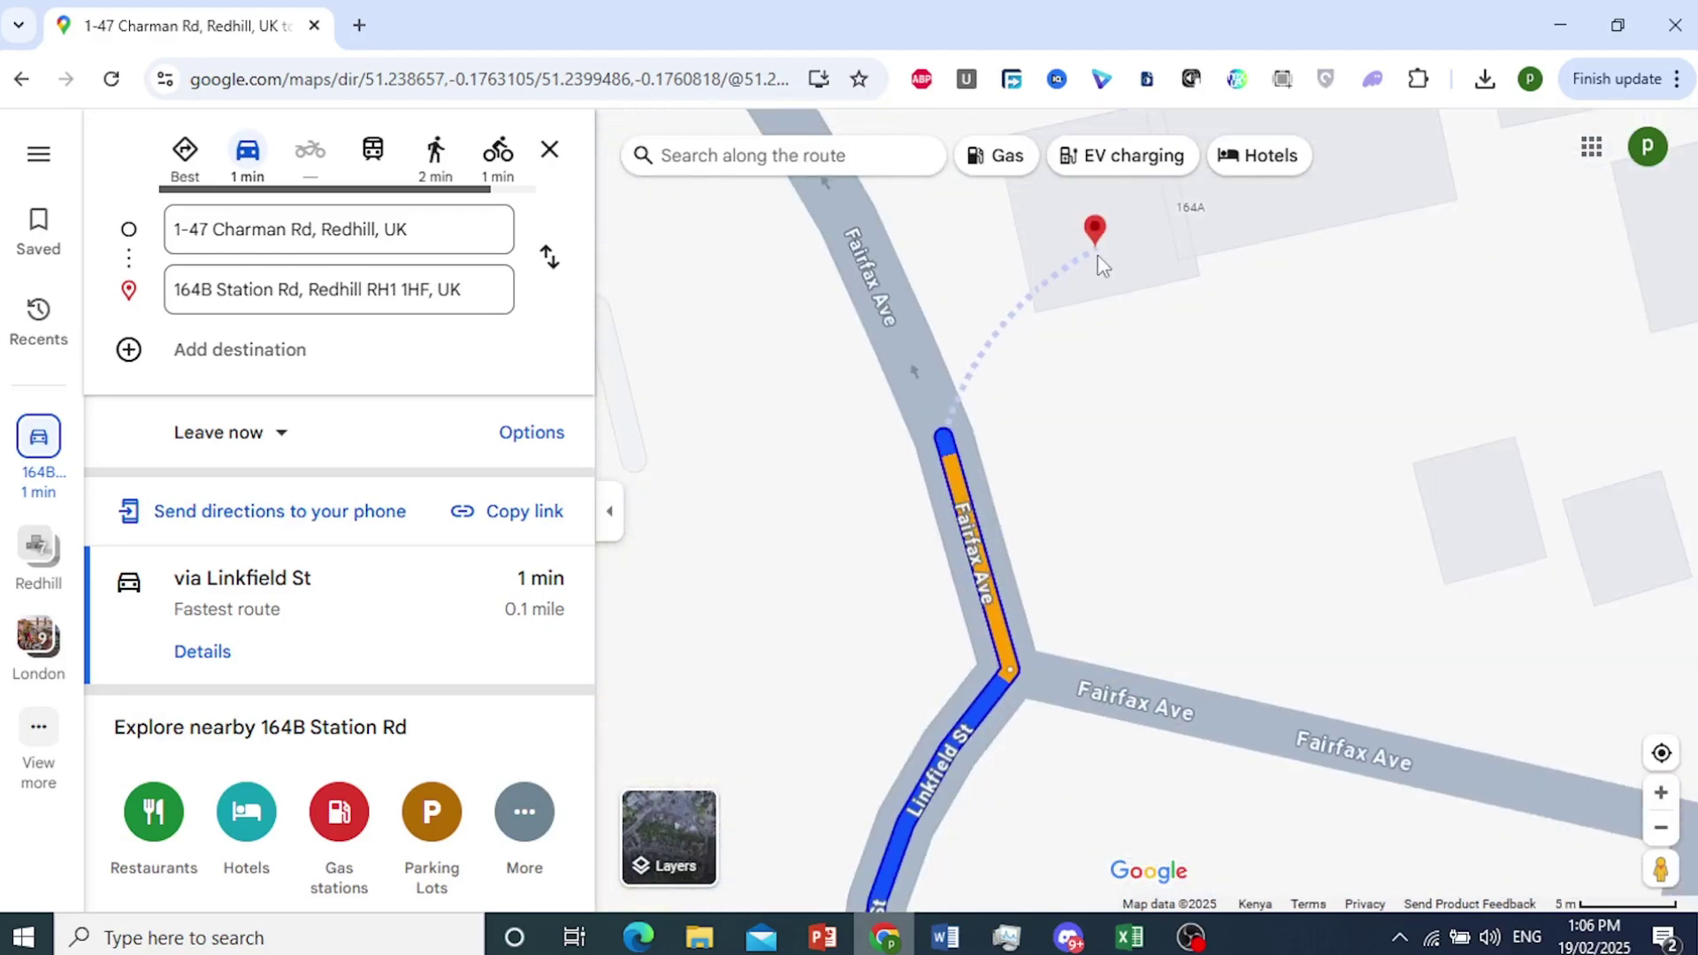
{"action": "scroll", "coordinate": [955, 511], "scroll_direction": "down", "scroll_amount": 2}
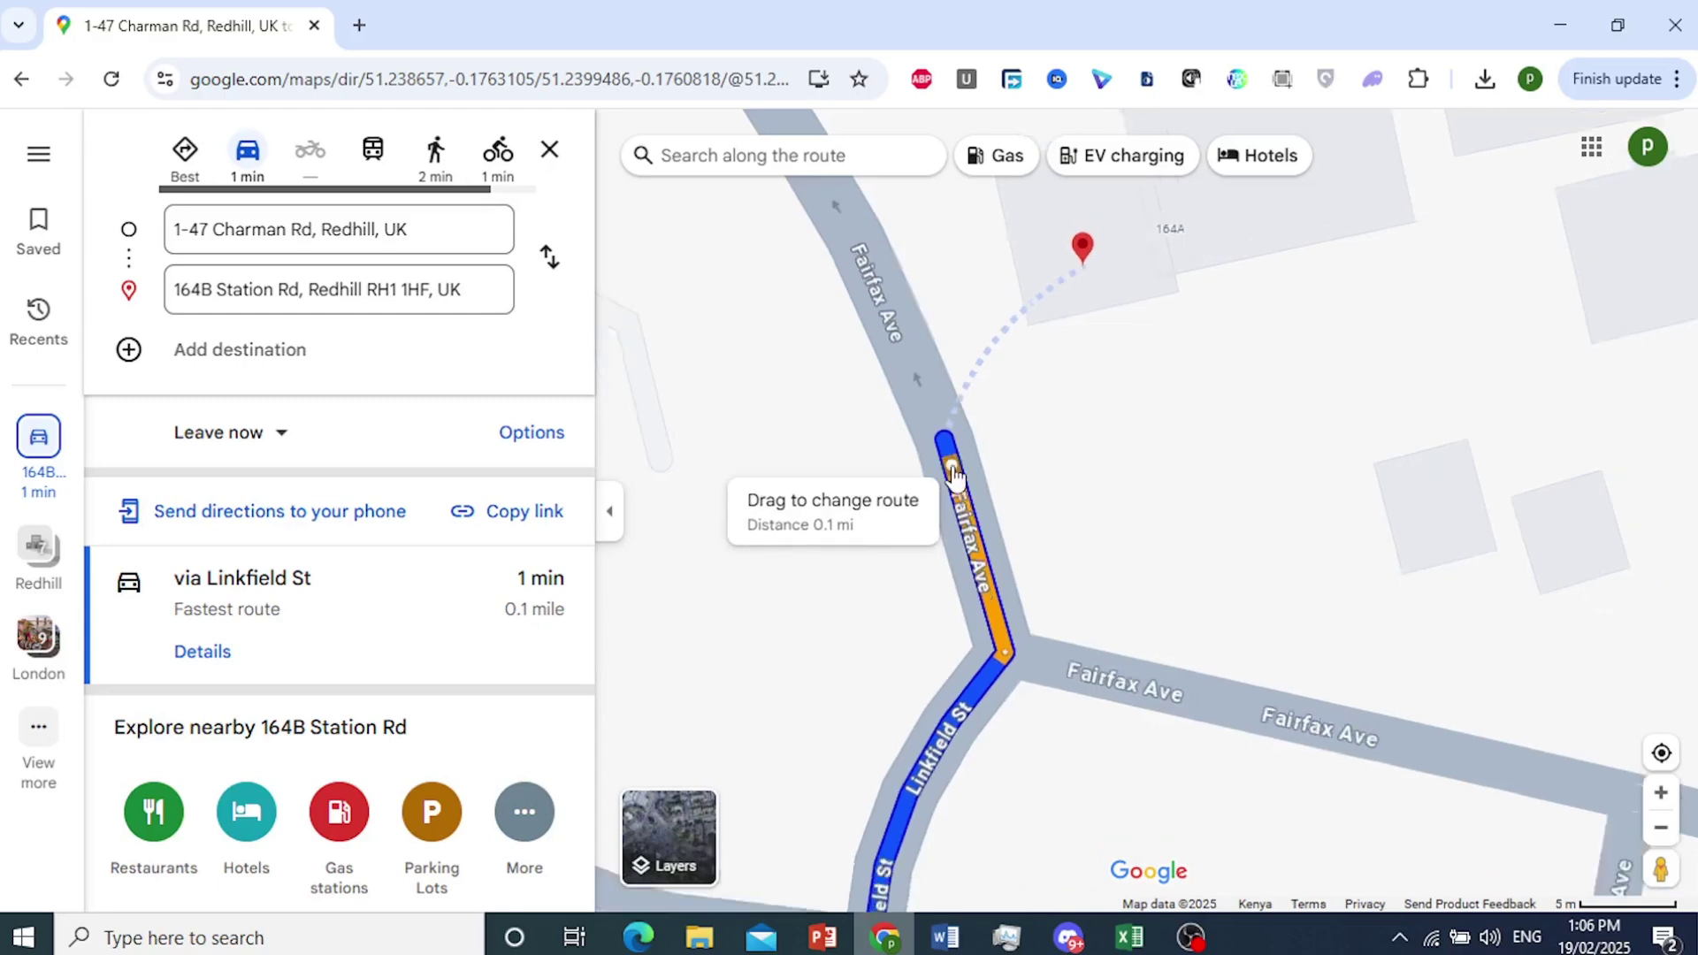
{"action": "left_click", "coordinate": [130, 350]}
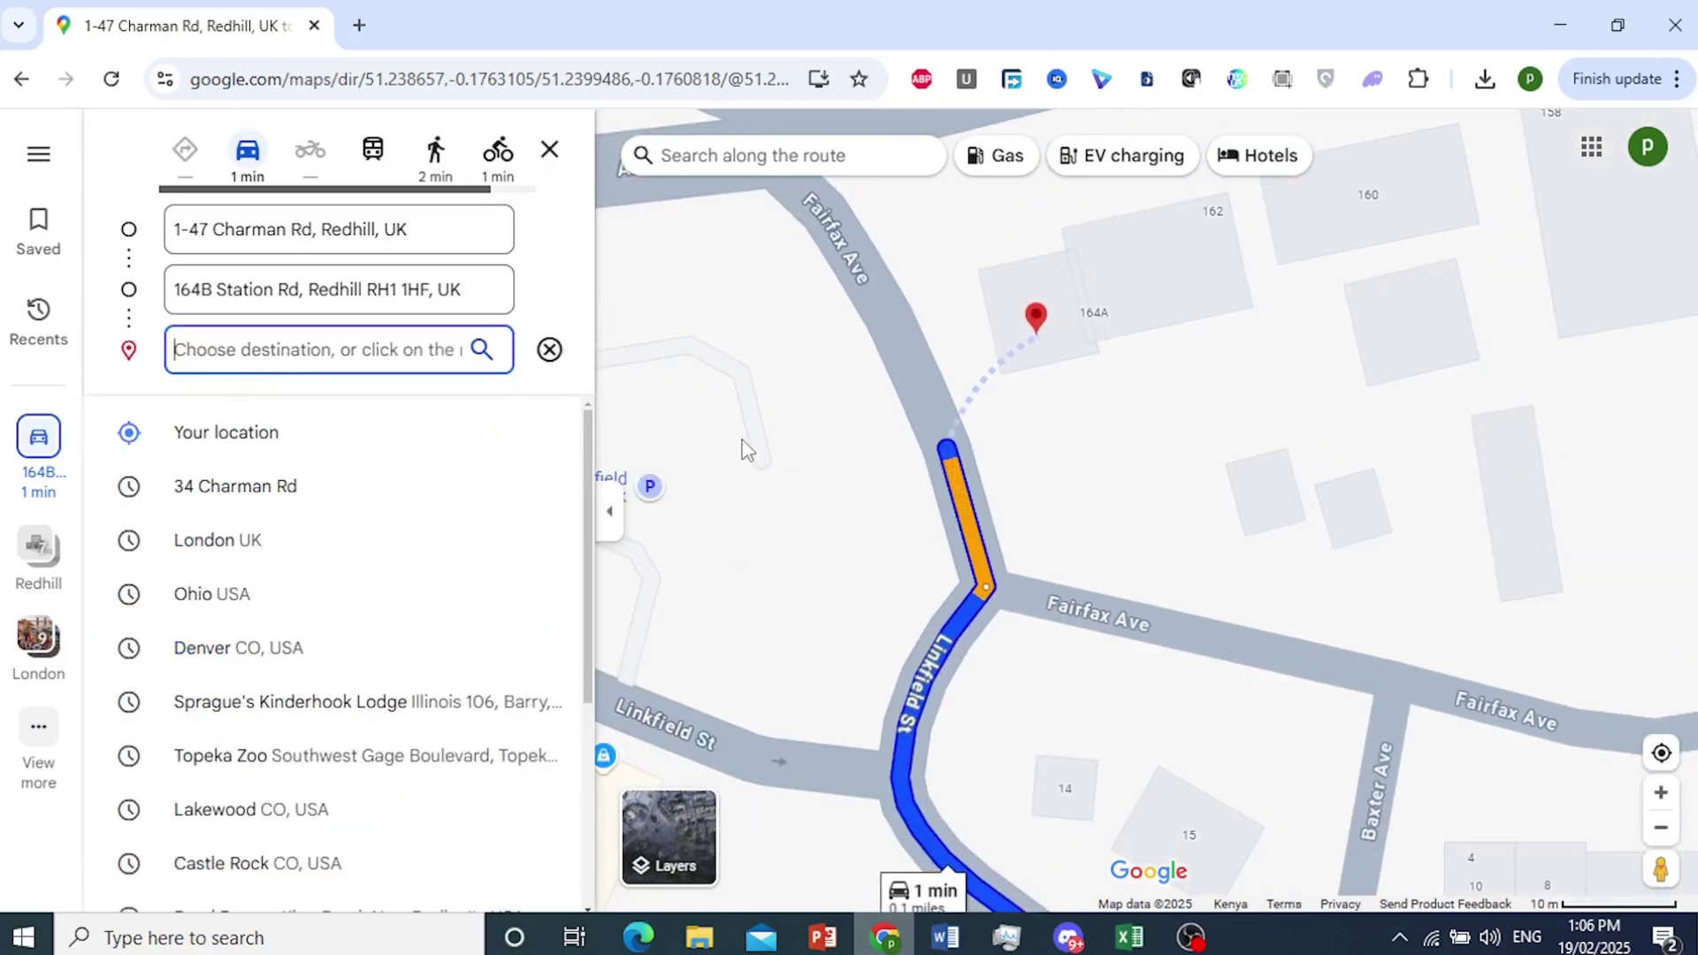
{"action": "scroll", "coordinate": [788, 428], "scroll_direction": "down", "scroll_amount": 5}
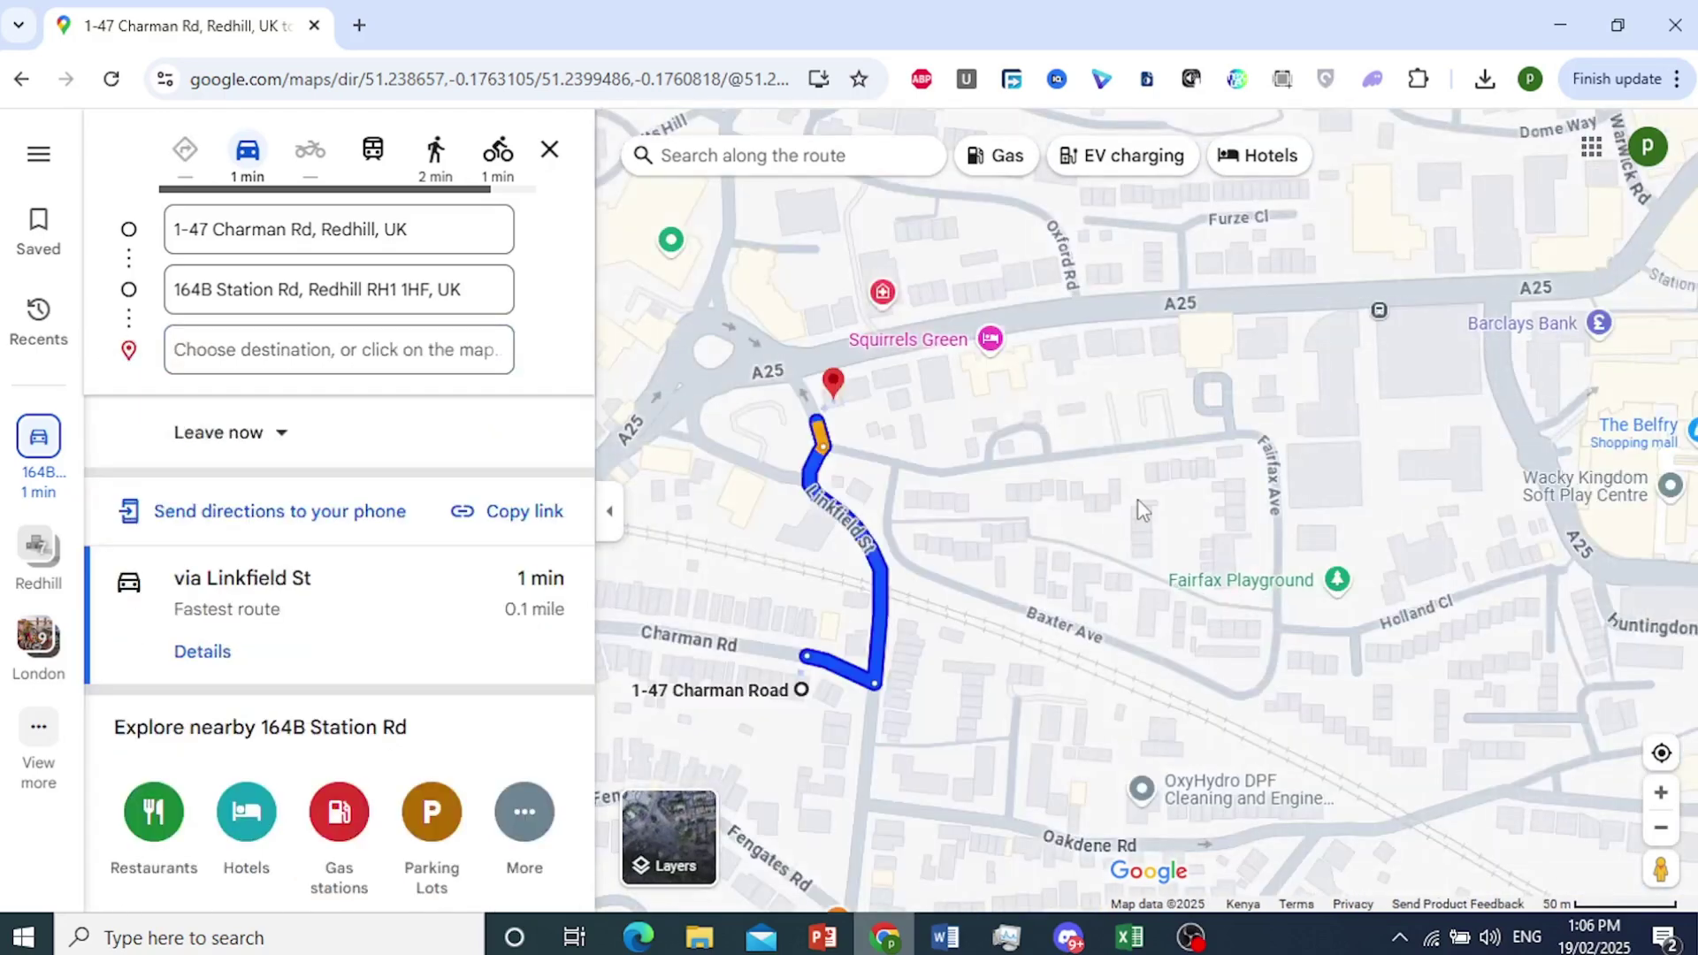
{"action": "left_click", "coordinate": [1204, 475]}
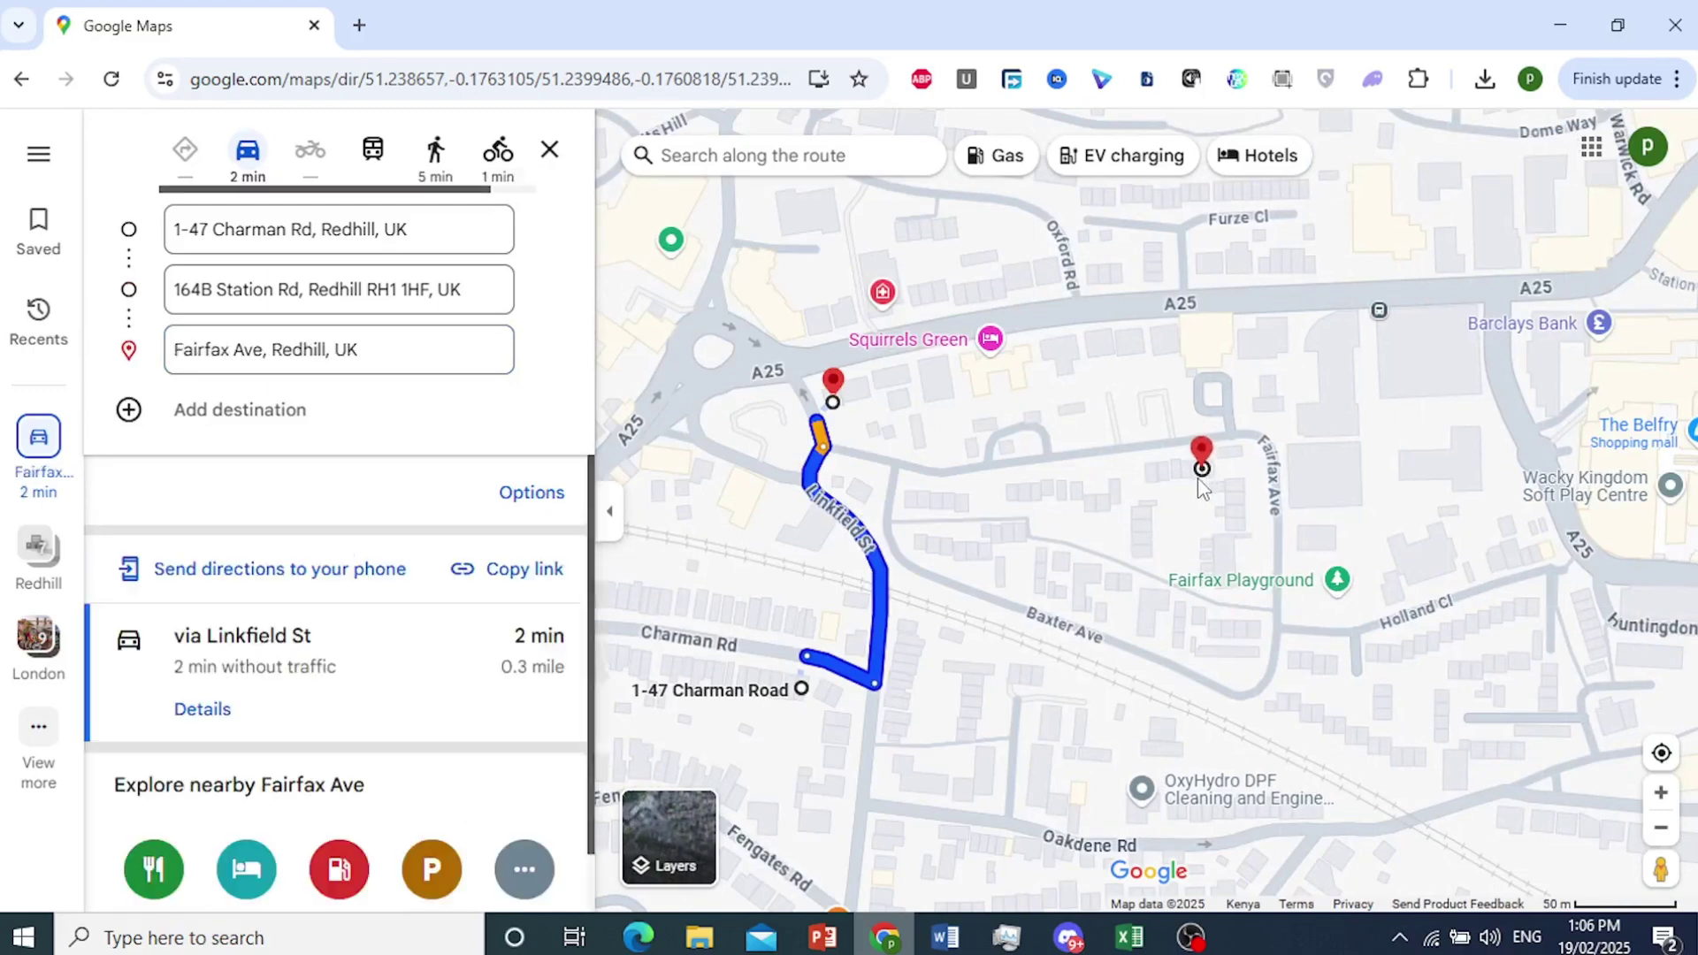
Step: Pan and zoom the map to the A25 car park and the Linkfield St loop
{"action": "scroll", "coordinate": [1197, 478], "scroll_direction": "up", "scroll_amount": 3}
{"action": "scroll", "coordinate": [1117, 447], "scroll_direction": "down", "scroll_amount": 3}
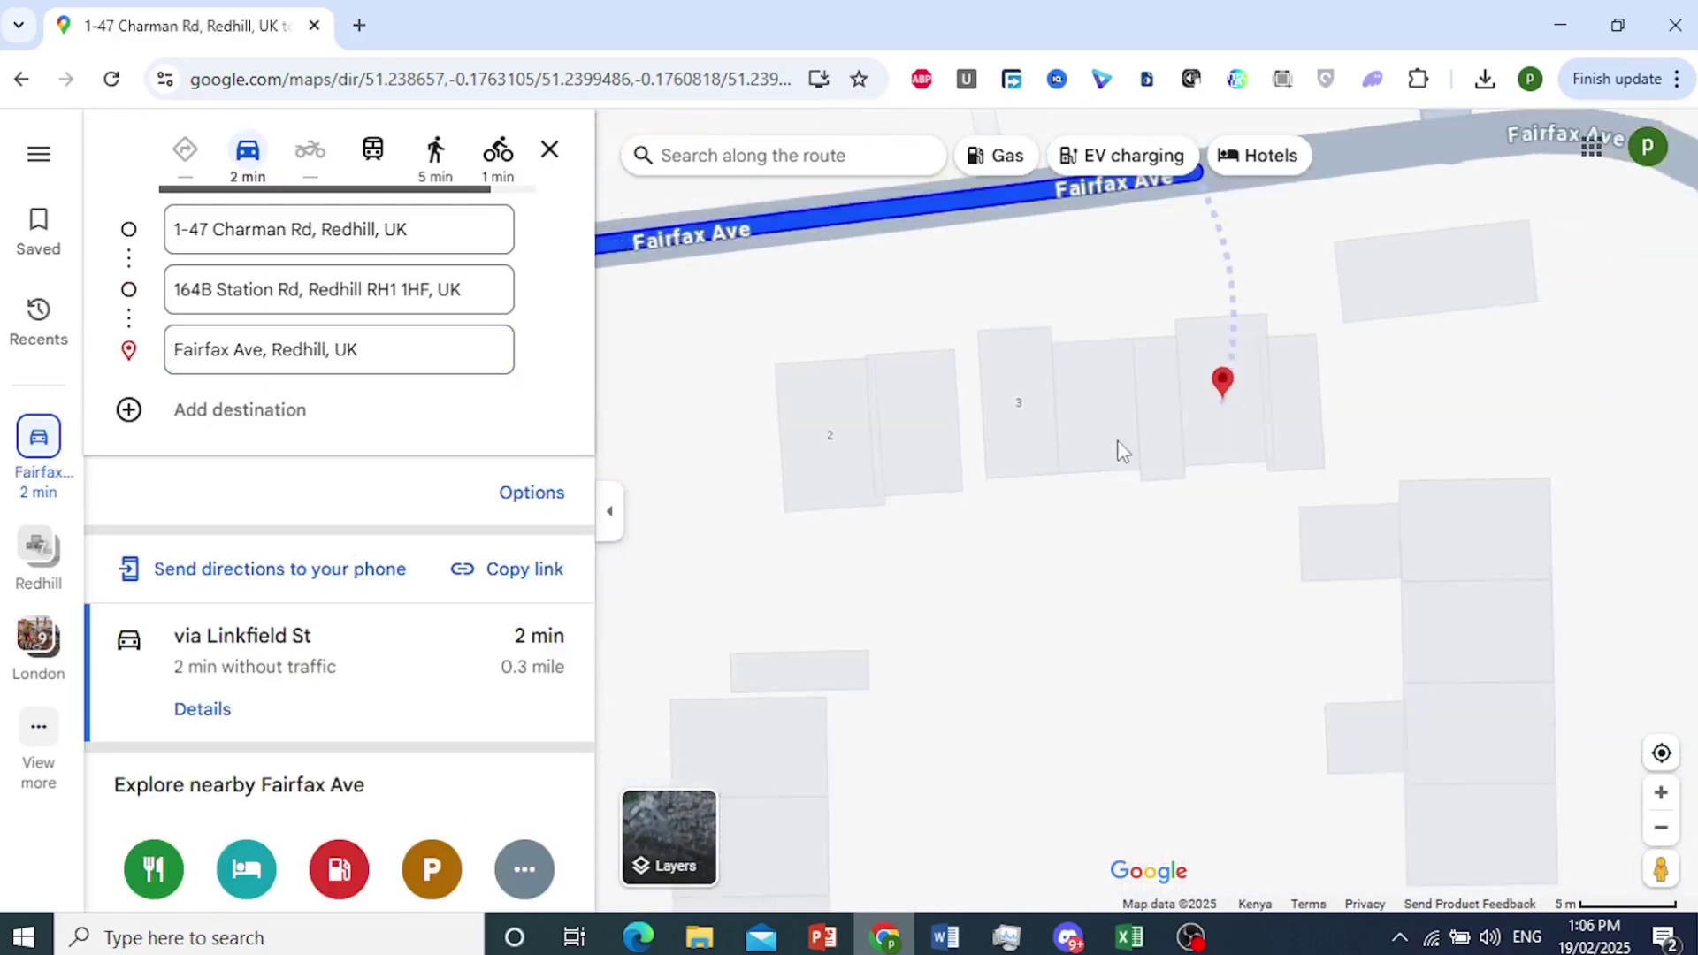
{"action": "scroll", "coordinate": [953, 526], "scroll_direction": "down", "scroll_amount": 4}
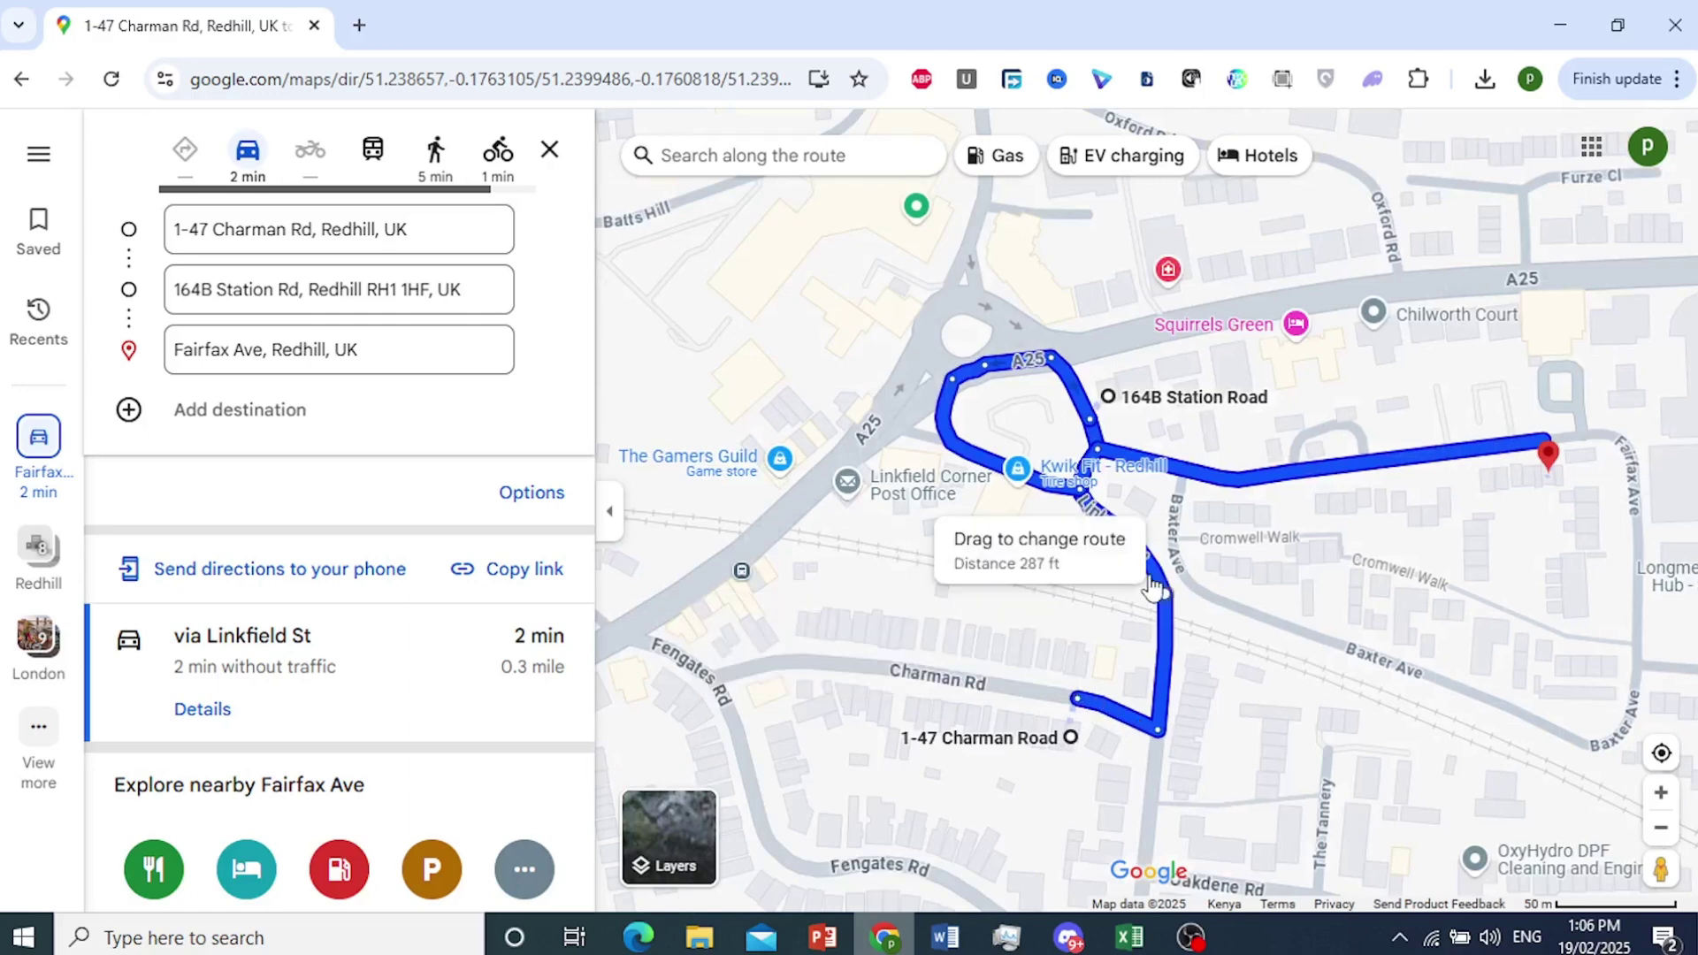
{"action": "scroll", "coordinate": [1051, 498], "scroll_direction": "up", "scroll_amount": 2}
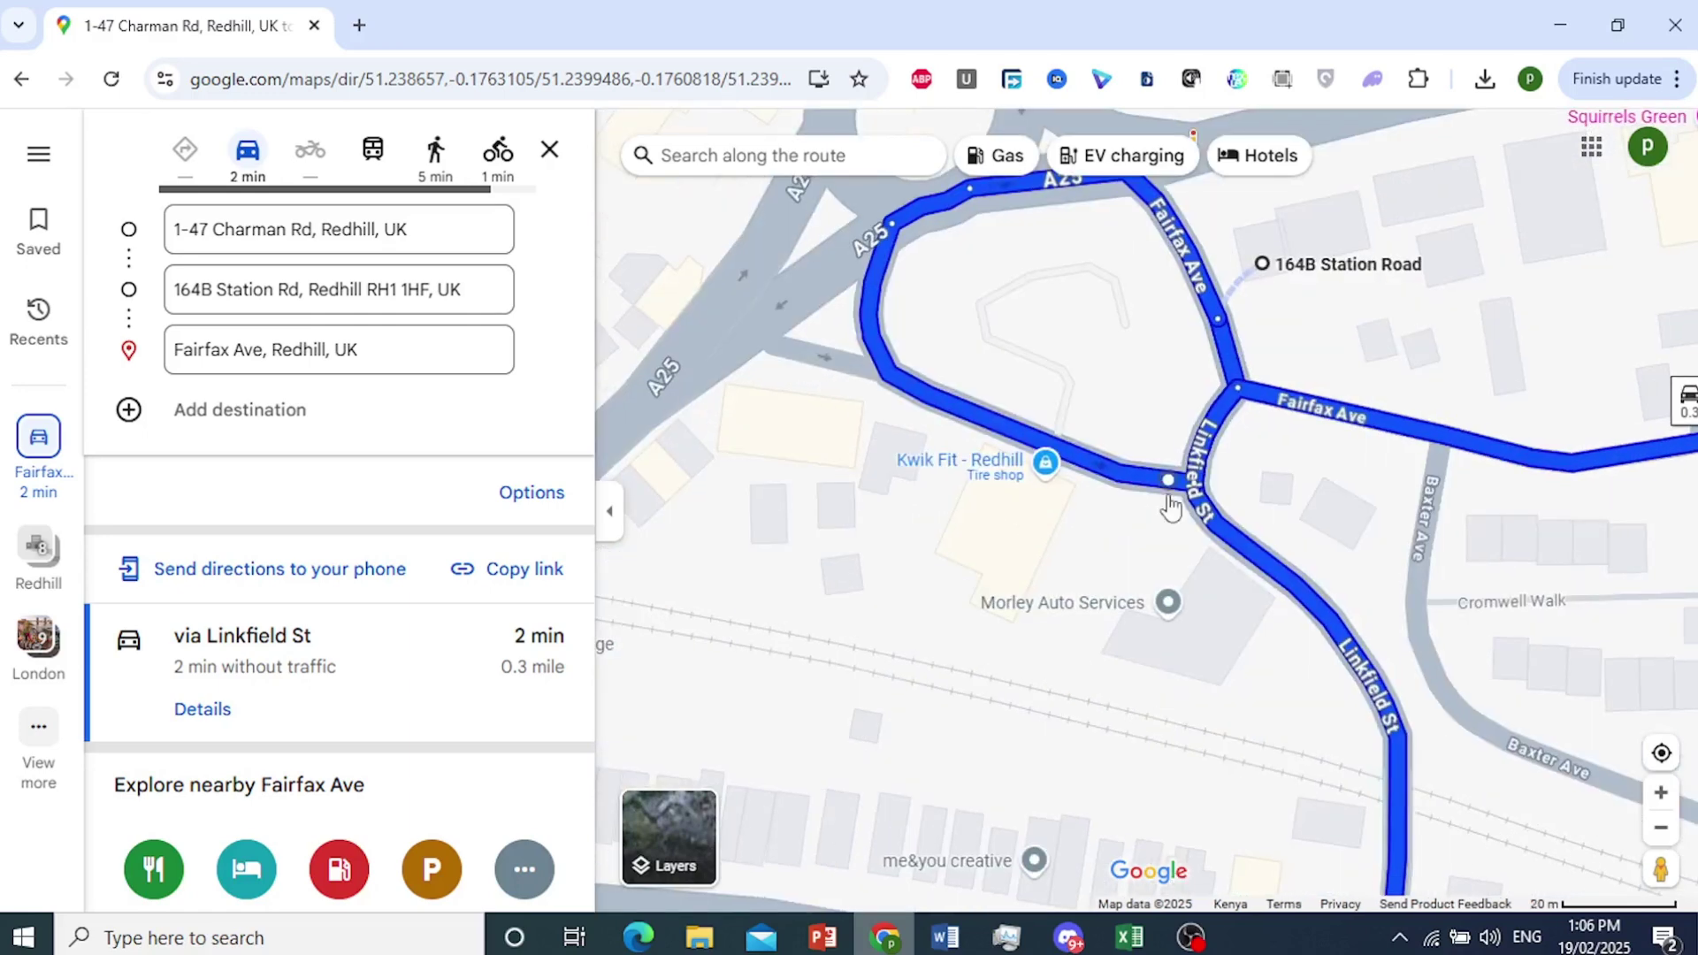
{"action": "scroll", "coordinate": [1159, 491], "scroll_direction": "up", "scroll_amount": 1}
{"action": "left_click_drag", "start_coordinate": [1085, 354], "coordinate": [1087, 524]}
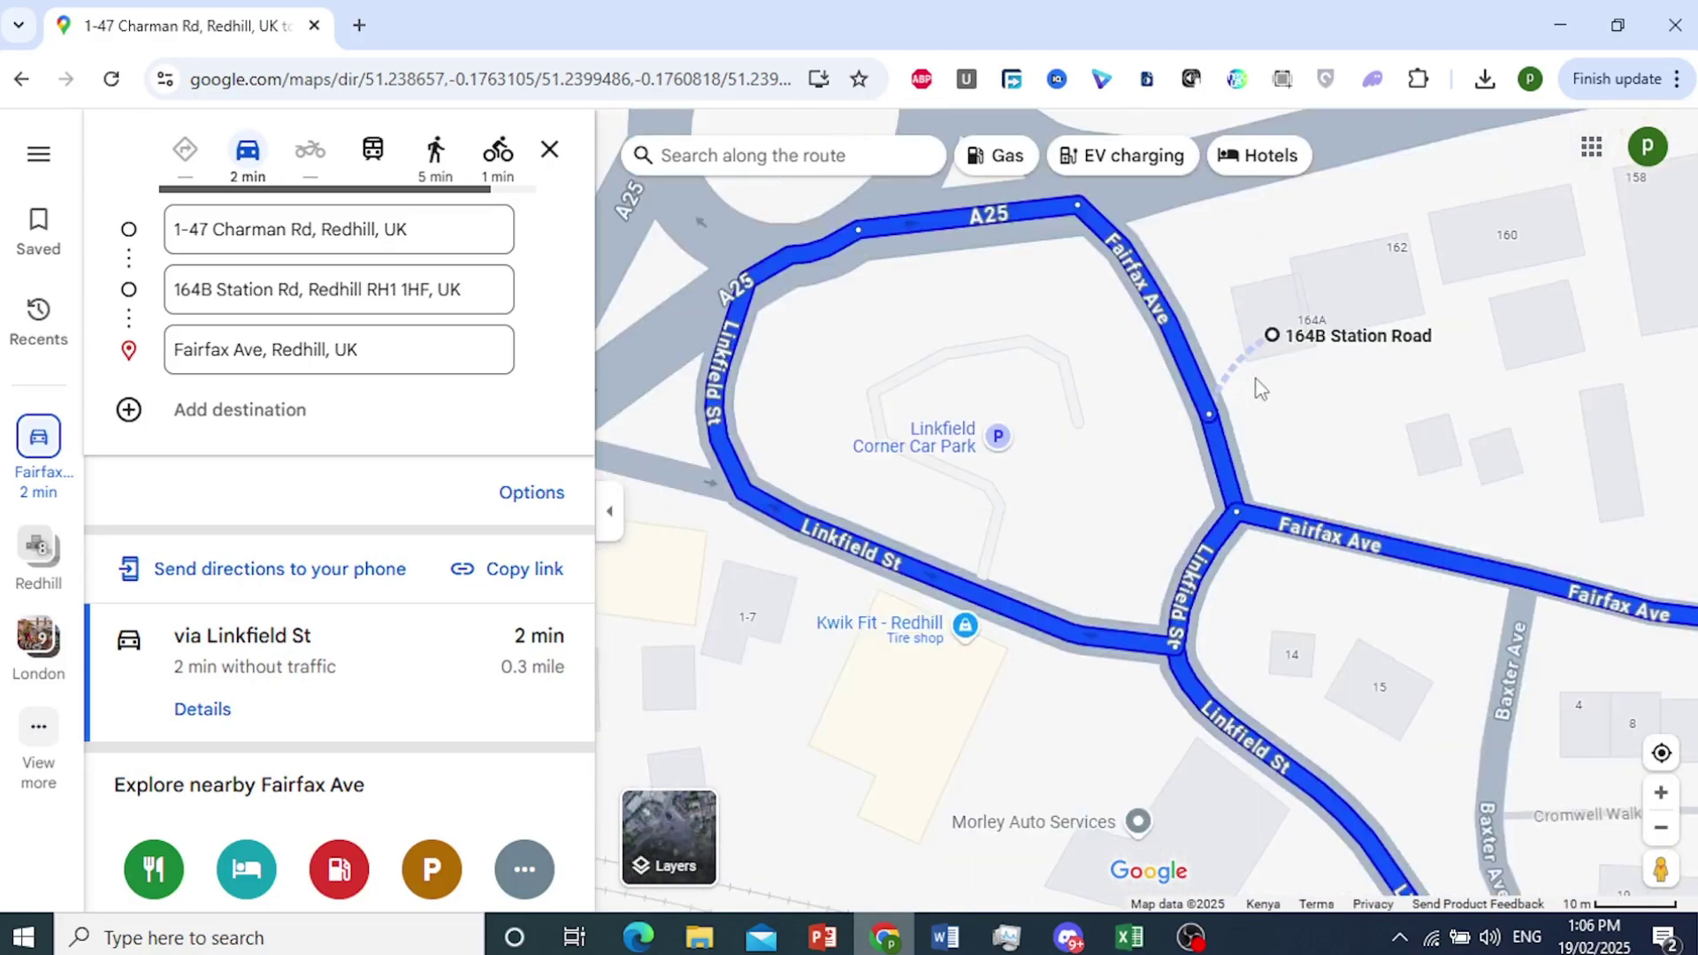
{"action": "scroll", "coordinate": [1312, 420], "scroll_direction": "down", "scroll_amount": 1}
{"action": "left_click_drag", "start_coordinate": [1543, 420], "coordinate": [1393, 508]}
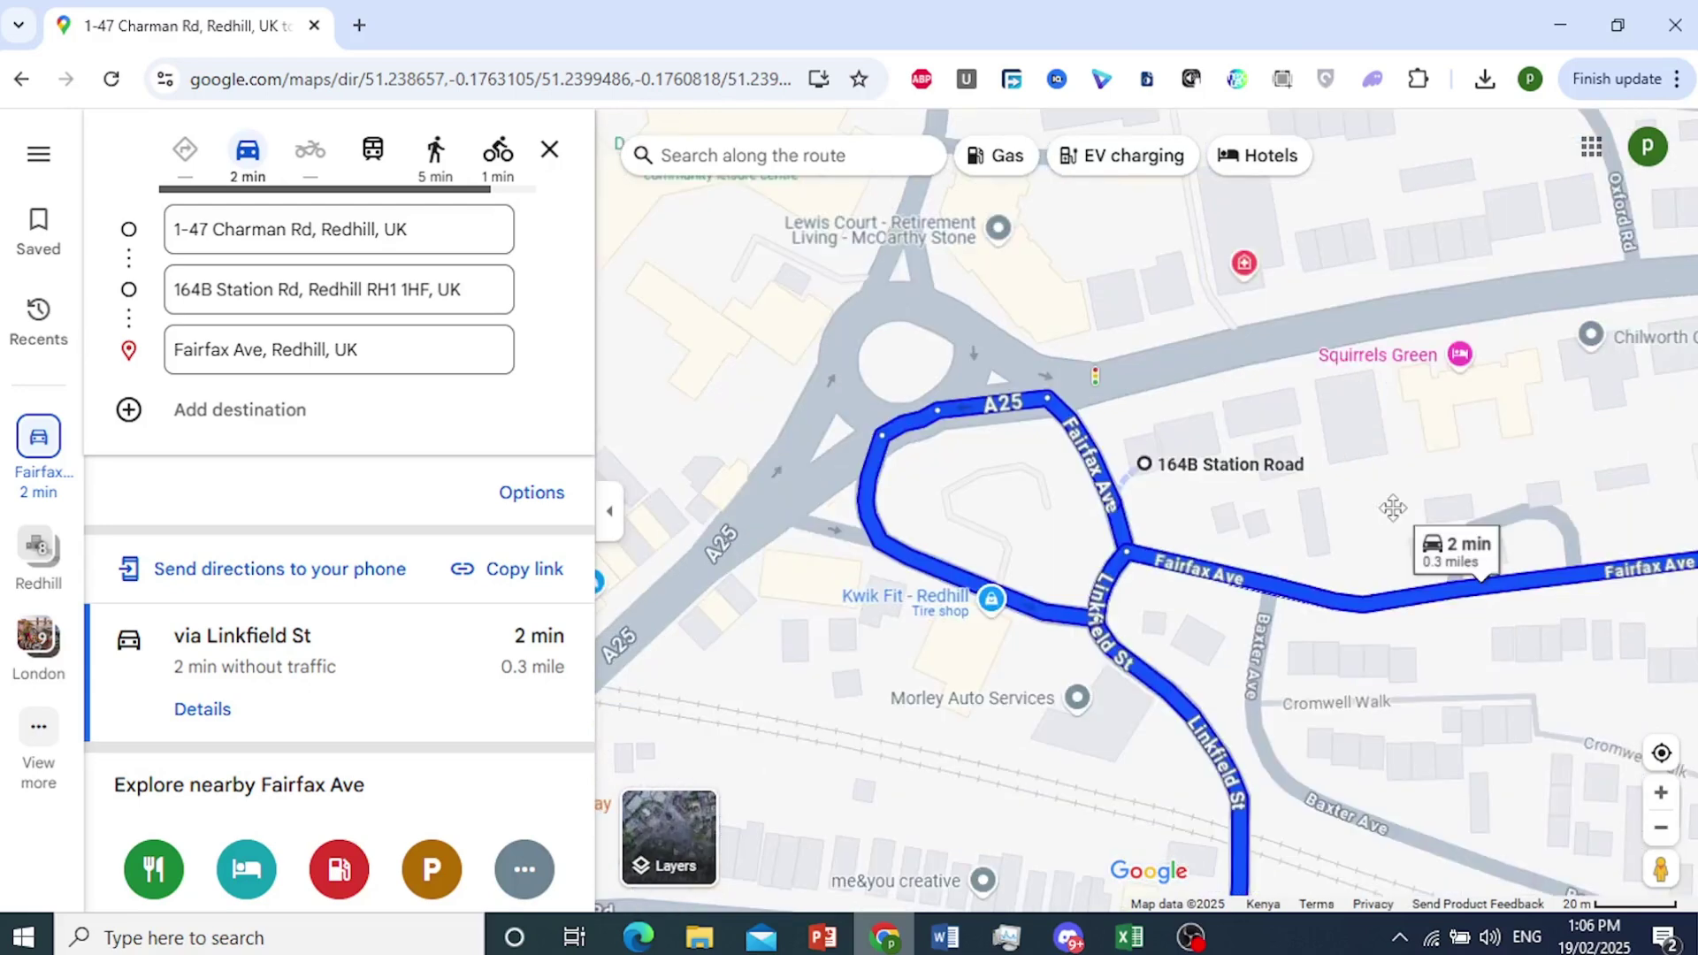
{"action": "scroll", "coordinate": [1393, 507], "scroll_direction": "down", "scroll_amount": 3}
{"action": "left_click", "coordinate": [195, 417]}
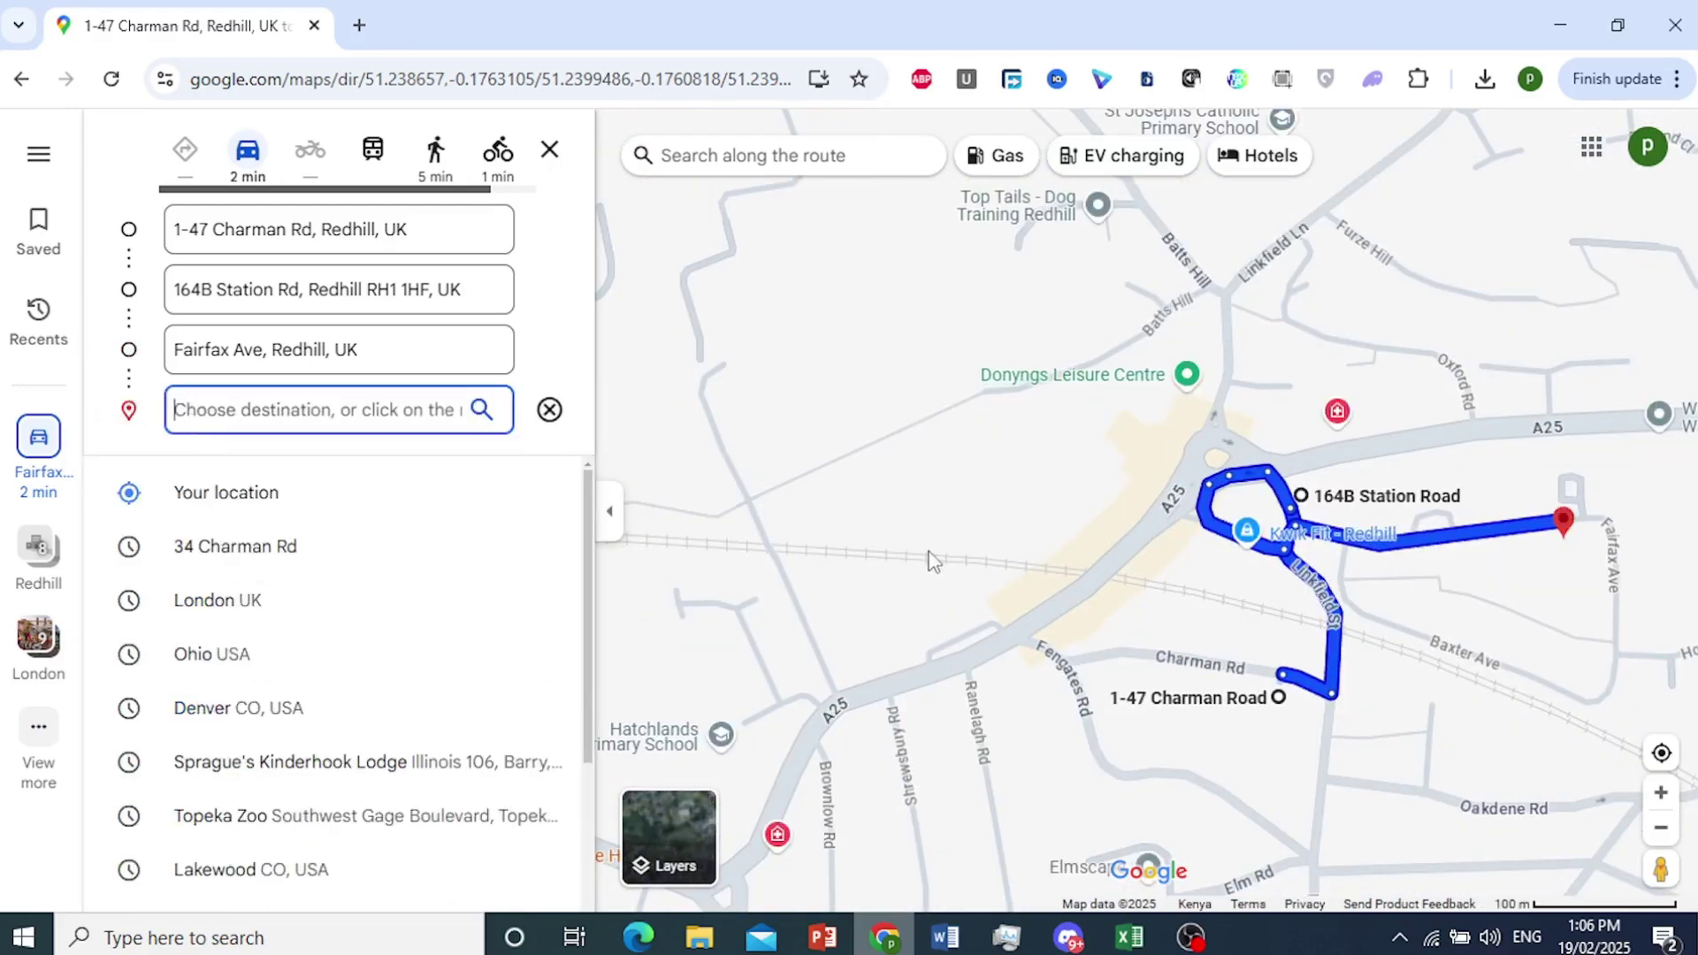
{"action": "scroll", "coordinate": [693, 539], "scroll_direction": "down", "scroll_amount": 1}
{"action": "left_click_drag", "start_coordinate": [694, 541], "coordinate": [961, 447]}
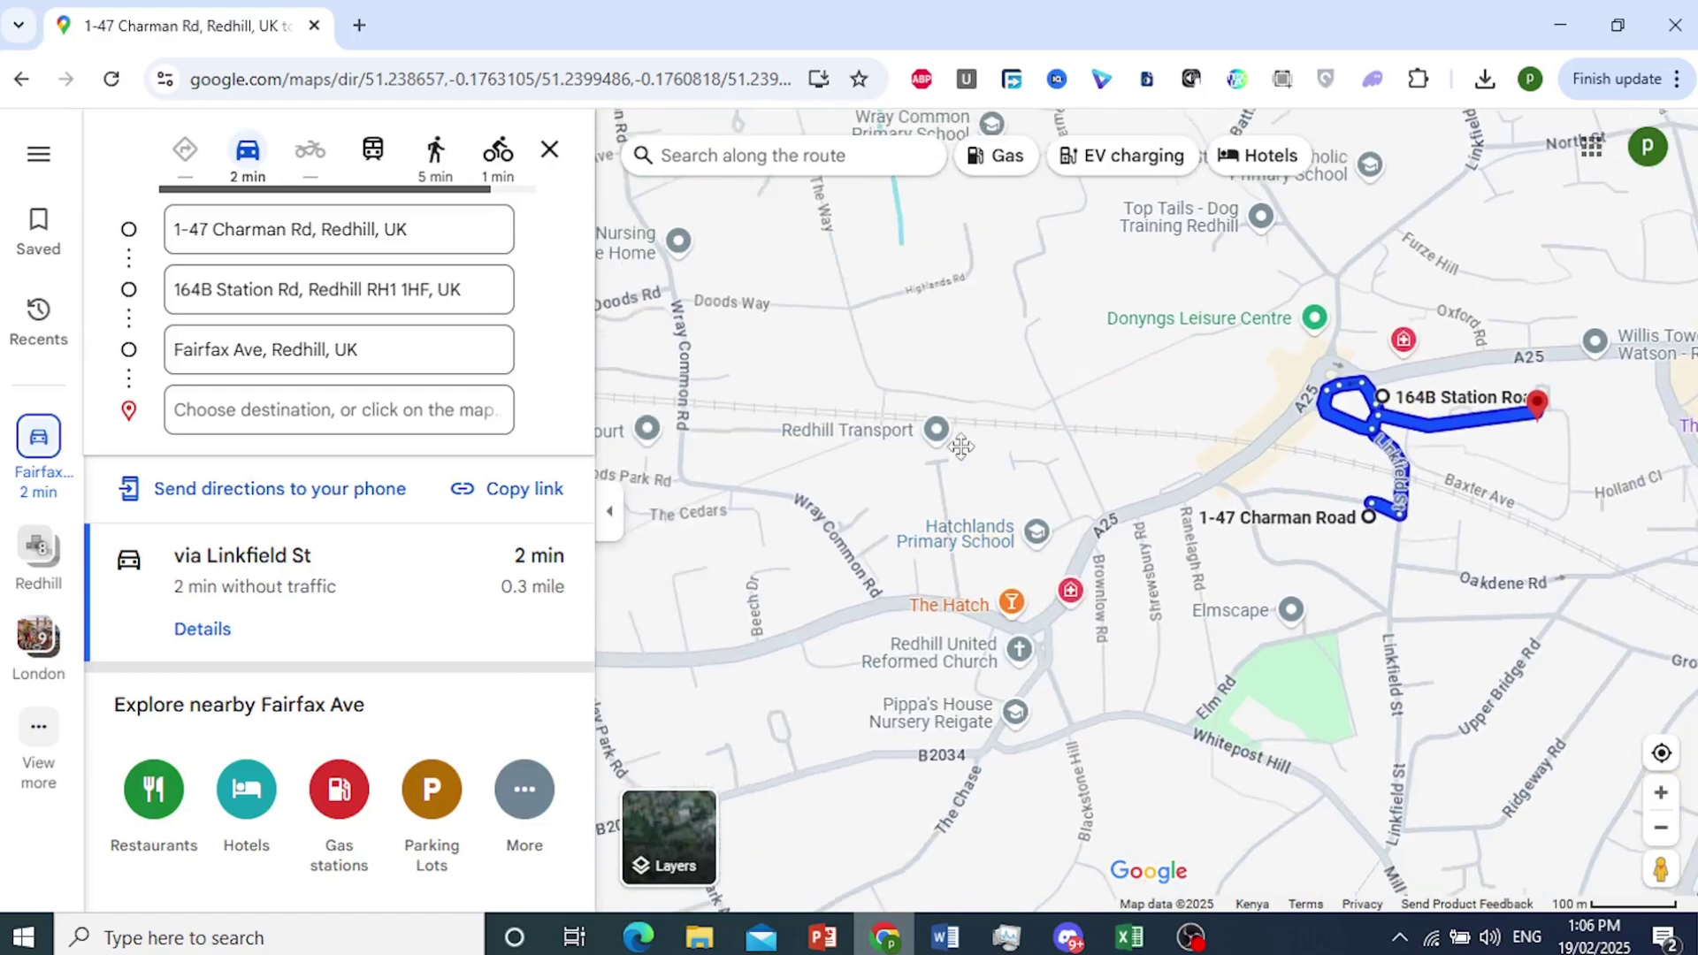
{"action": "scroll", "coordinate": [852, 650], "scroll_direction": "up", "scroll_amount": 4}
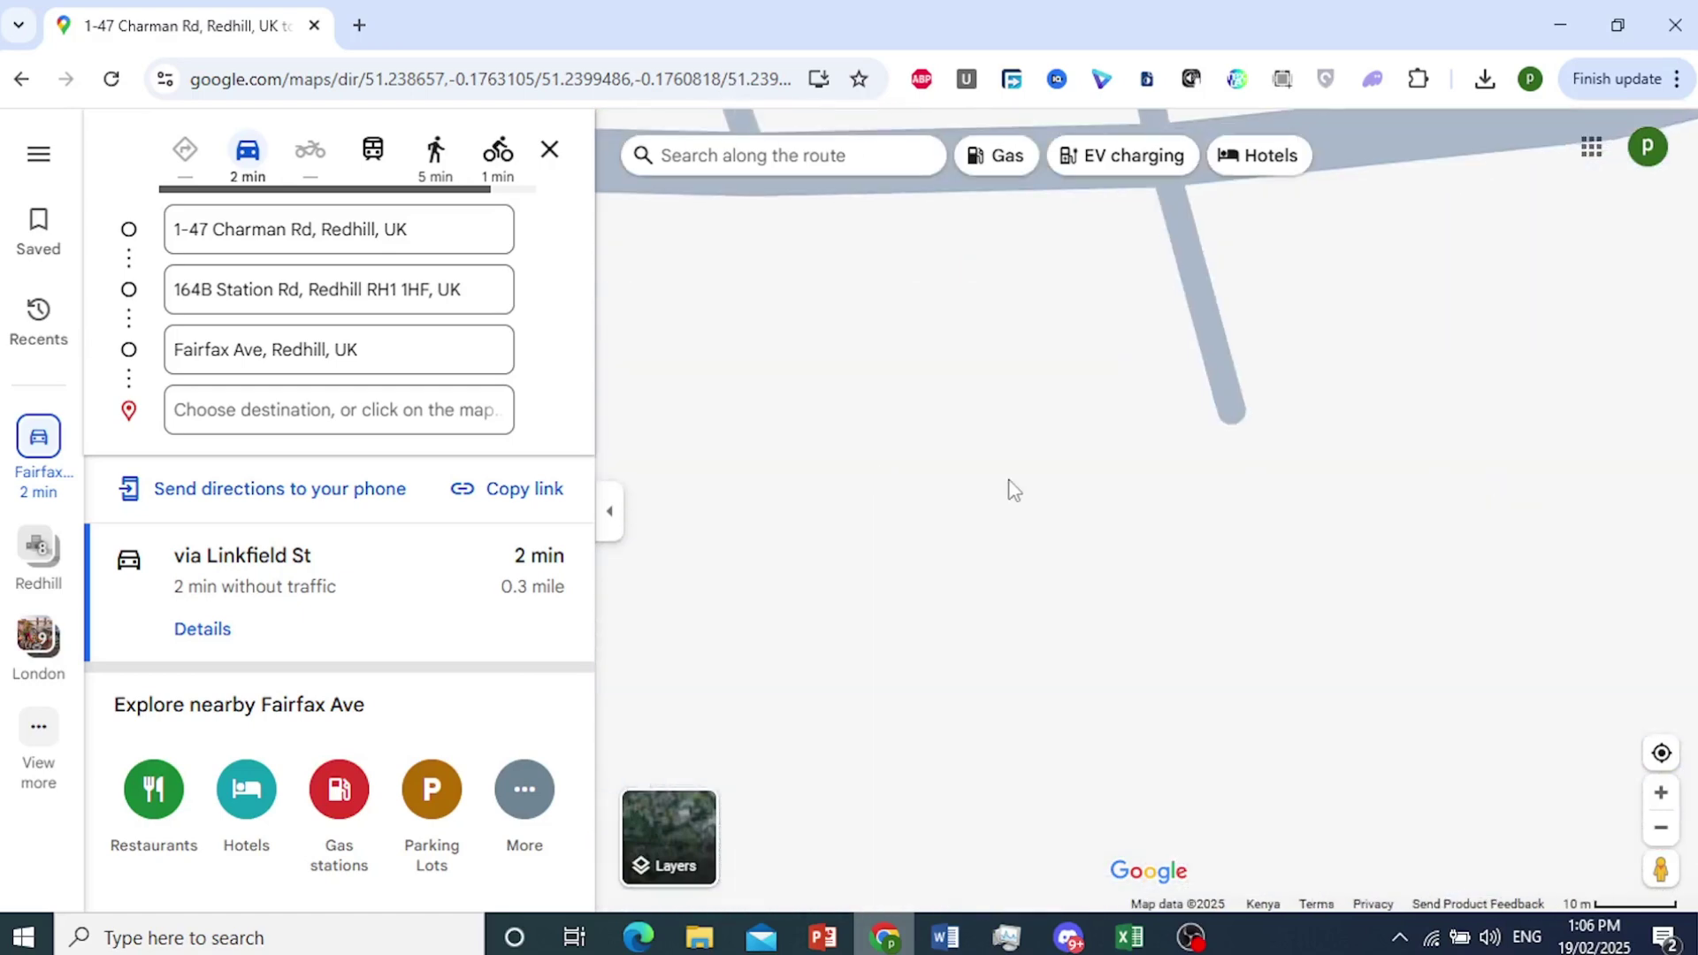
{"action": "left_click_drag", "start_coordinate": [970, 466], "coordinate": [1068, 660]}
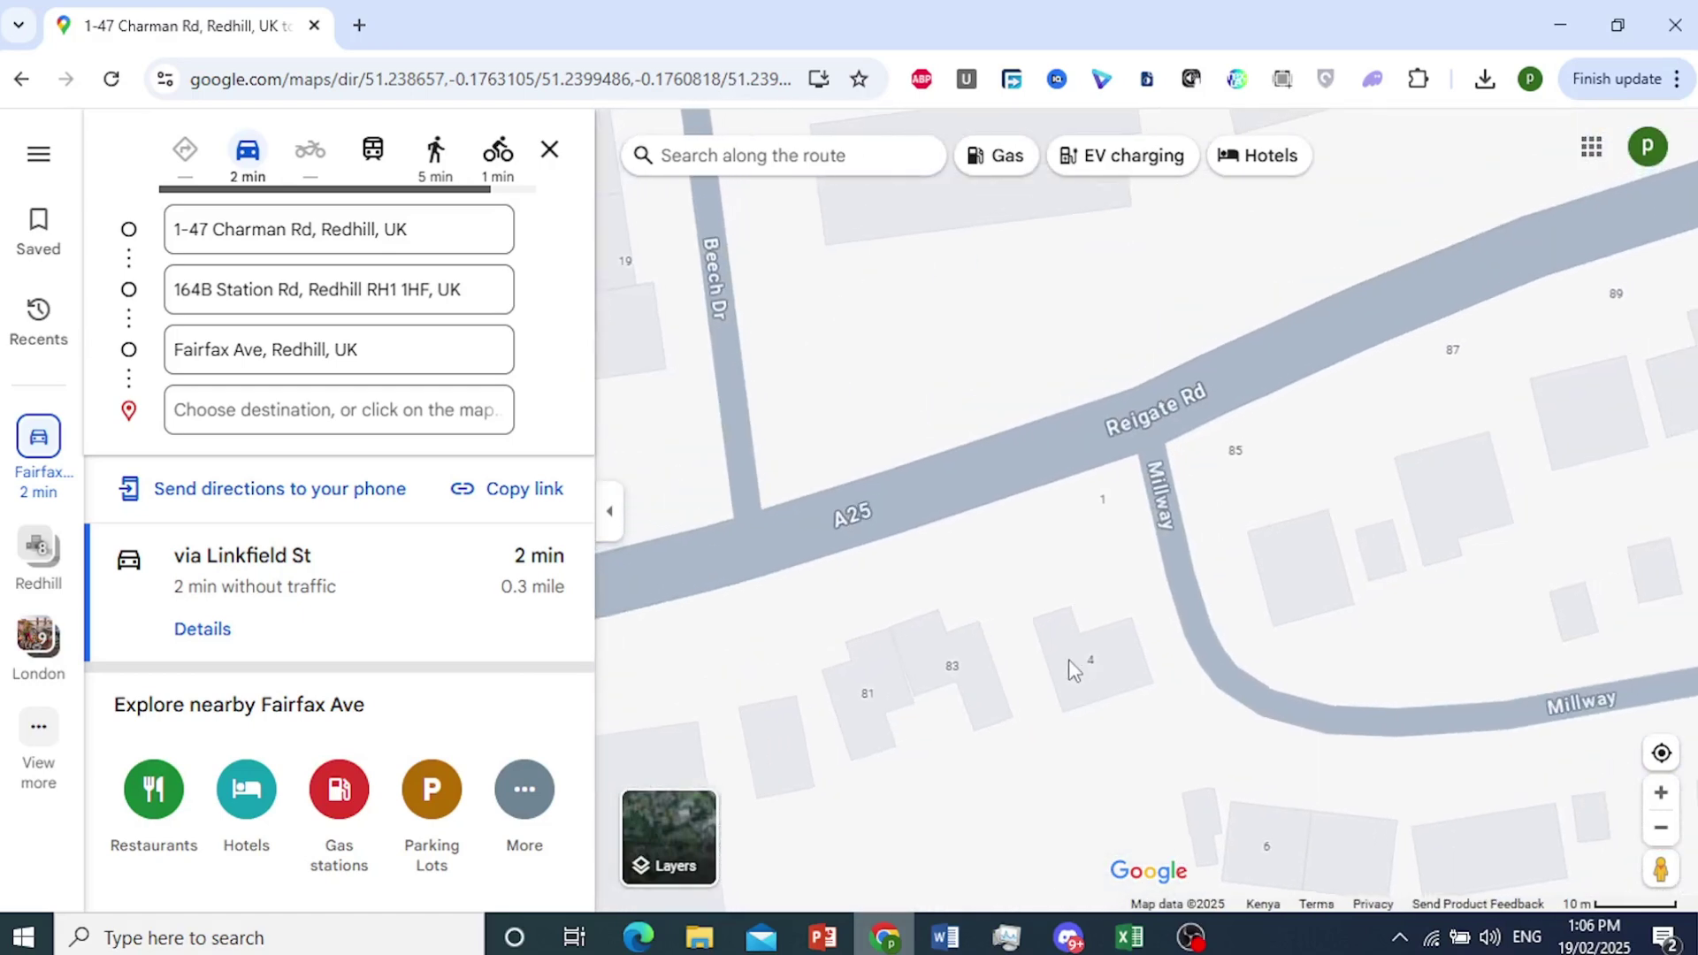
{"action": "left_click", "coordinate": [1068, 660]}
{"action": "scroll", "coordinate": [1068, 659], "scroll_direction": "down", "scroll_amount": 1}
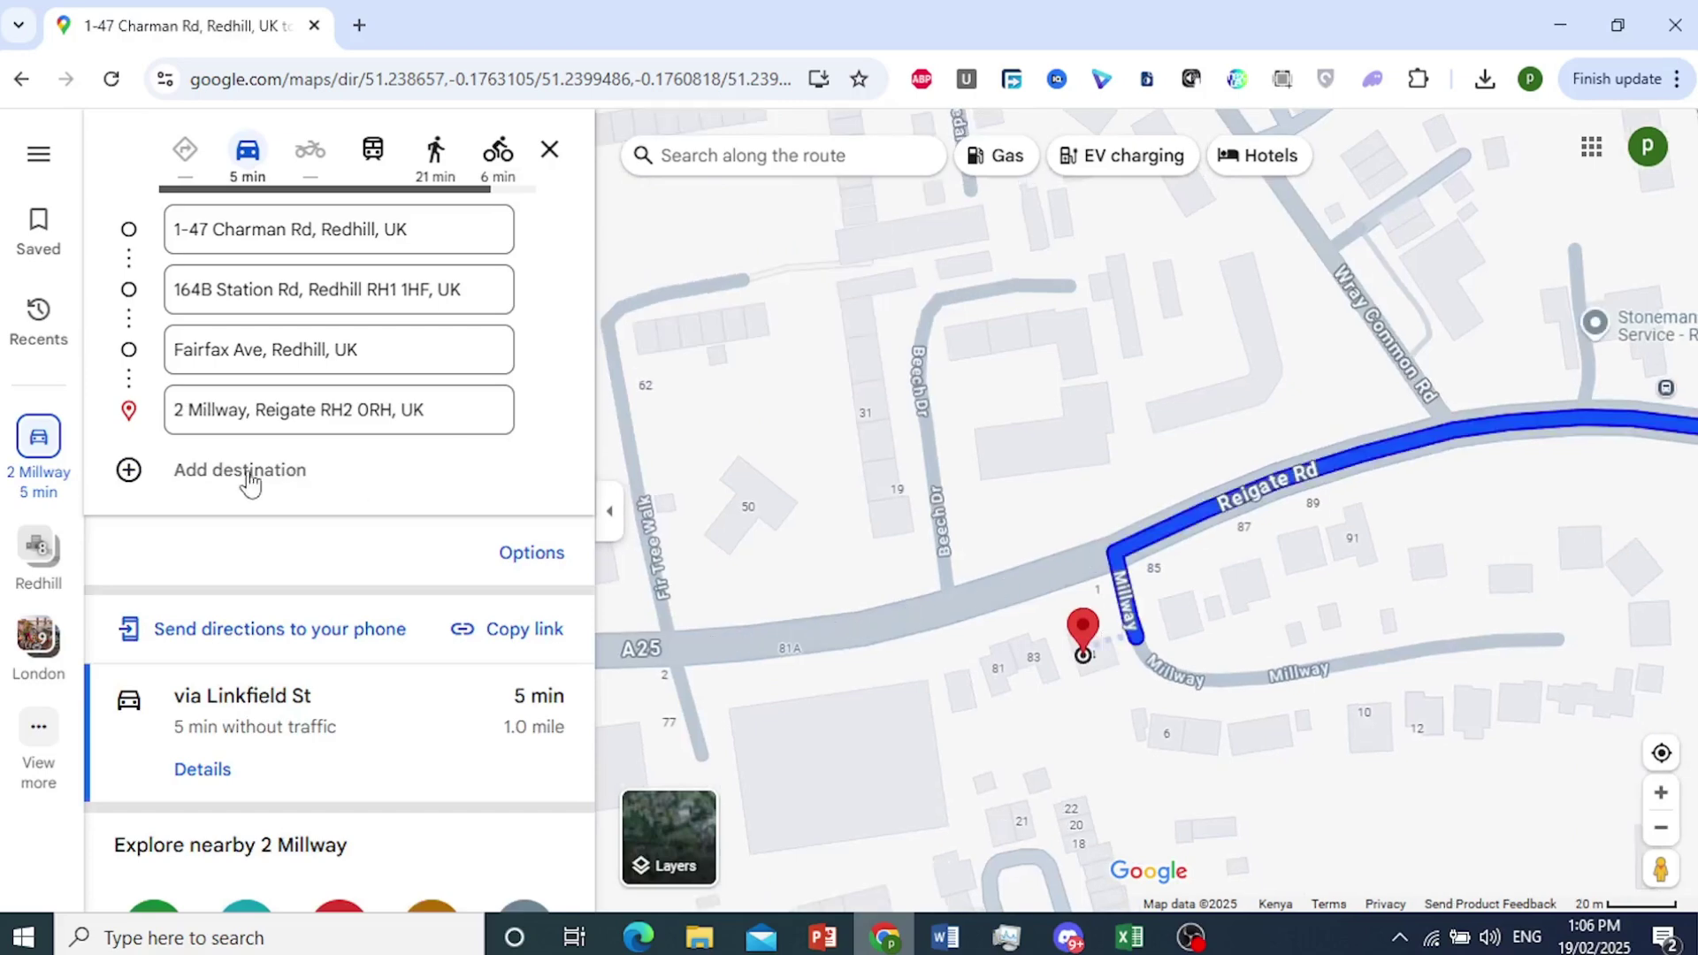
{"action": "left_click", "coordinate": [239, 477]}
{"action": "scroll", "coordinate": [720, 466], "scroll_direction": "down", "scroll_amount": 2}
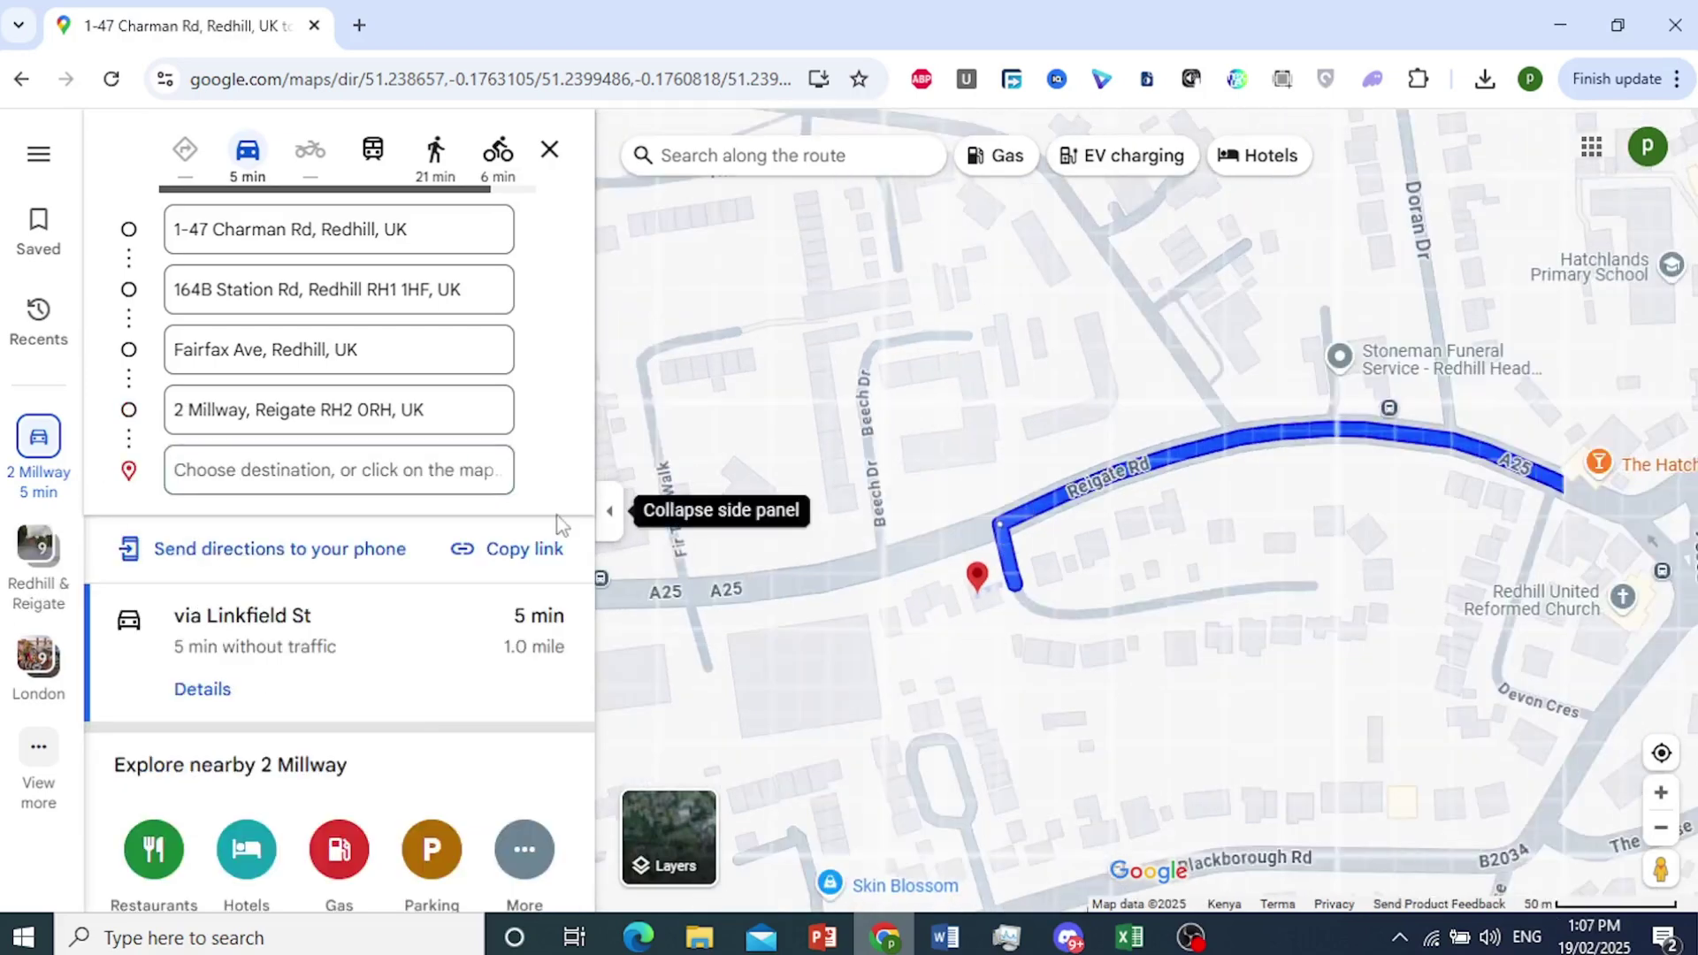
{"action": "scroll", "coordinate": [805, 320], "scroll_direction": "up", "scroll_amount": 3}
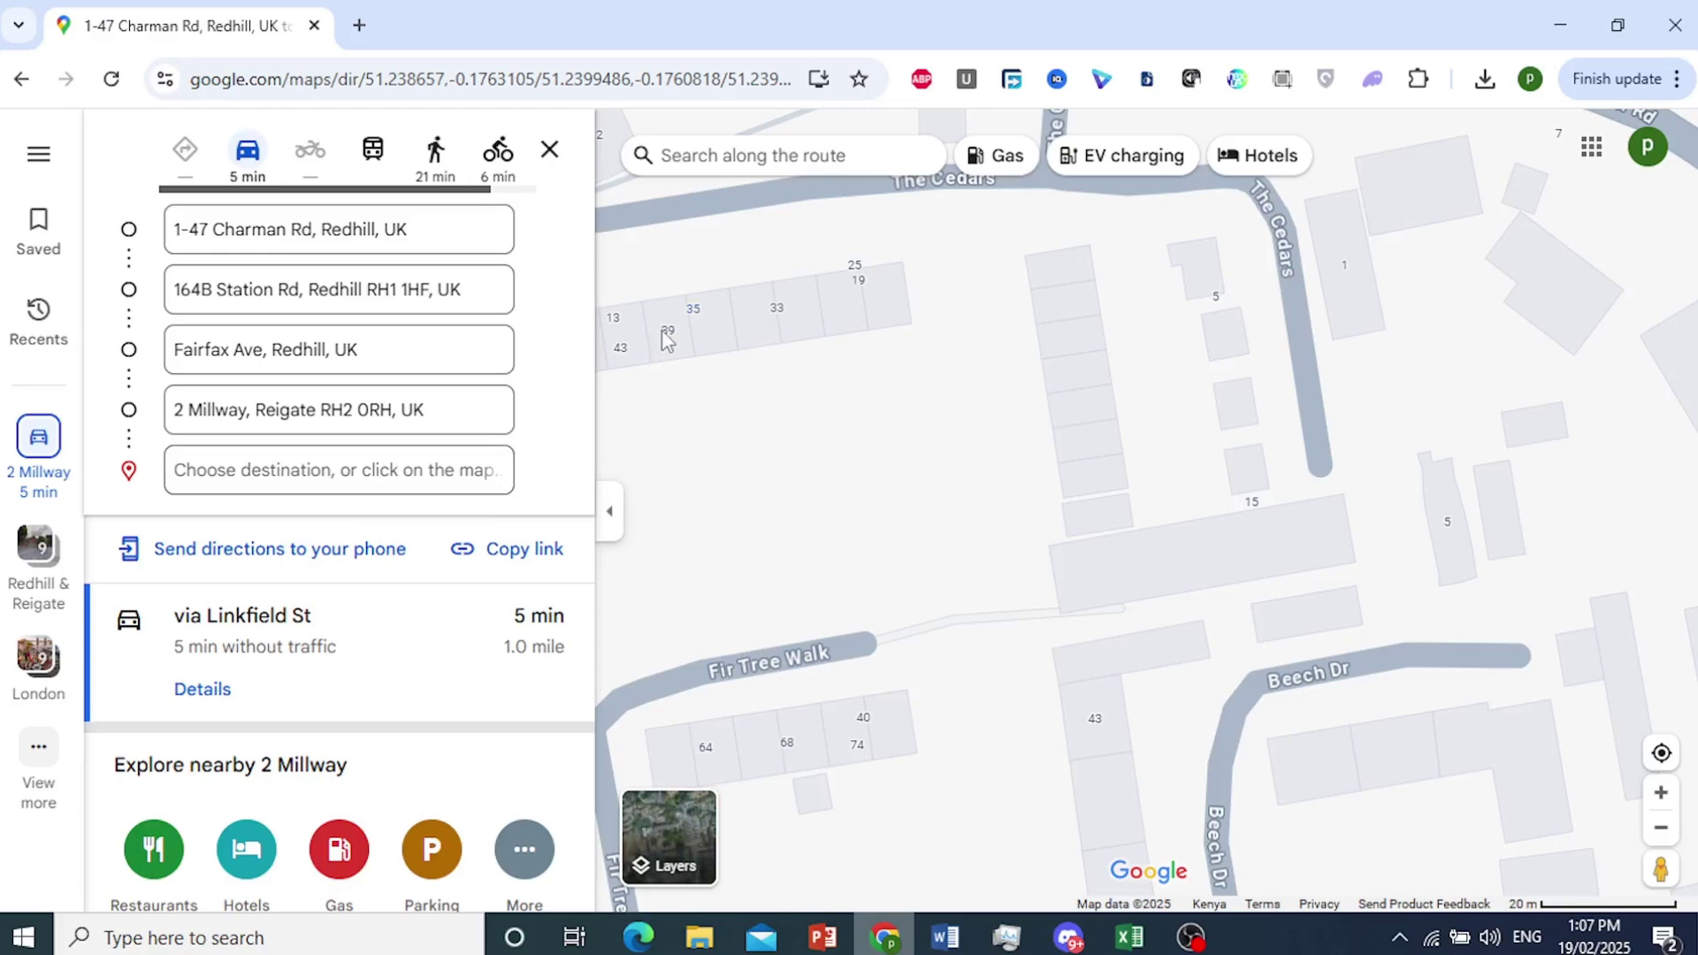
Step: Add 39 The Cedars and Howard Court as stops, then open the Stress Free Children's Parties card
{"action": "left_click", "coordinate": [668, 338]}
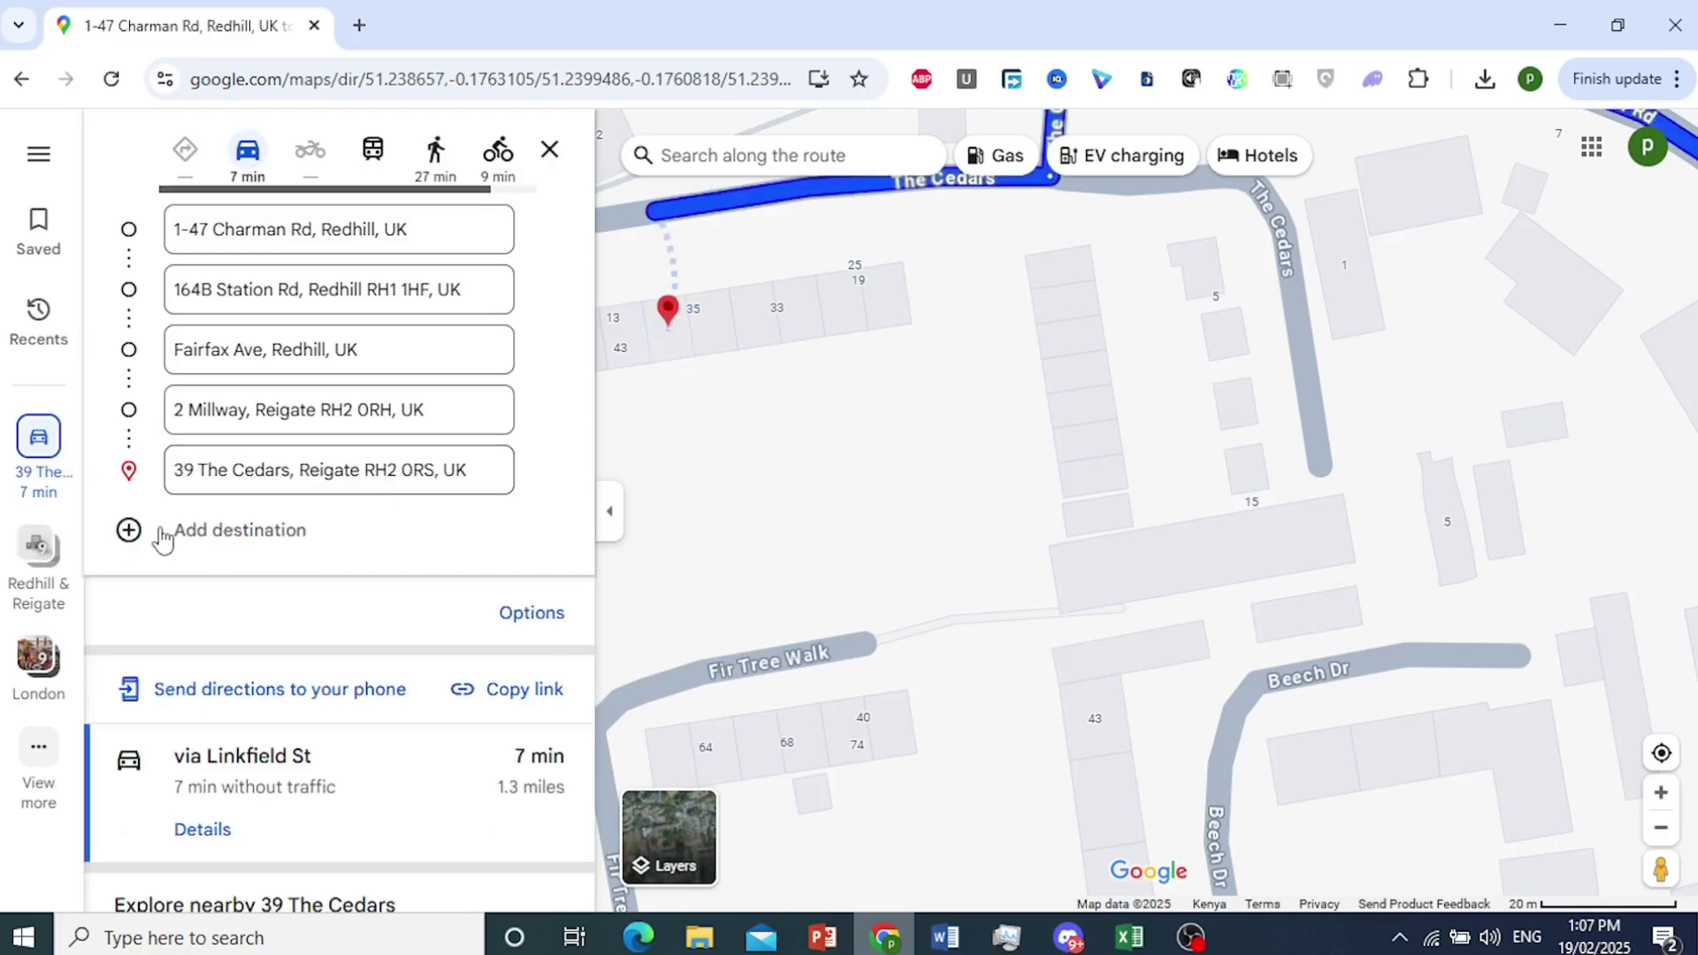
{"action": "left_click", "coordinate": [189, 536]}
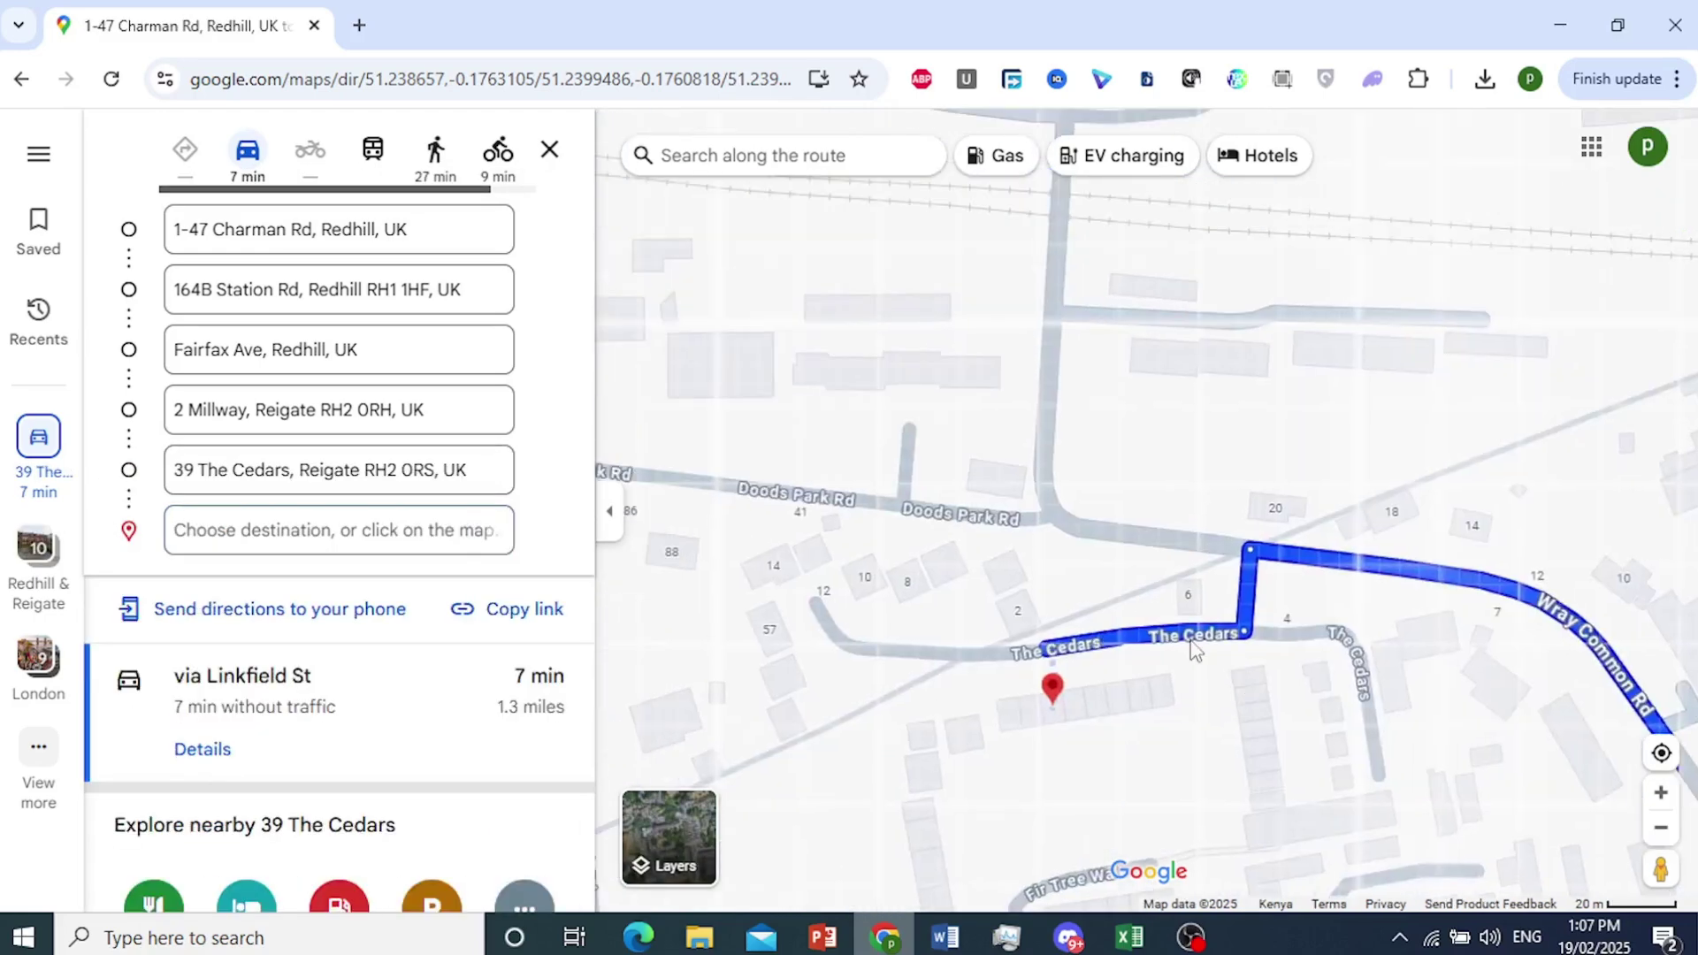
{"action": "left_click", "coordinate": [917, 383]}
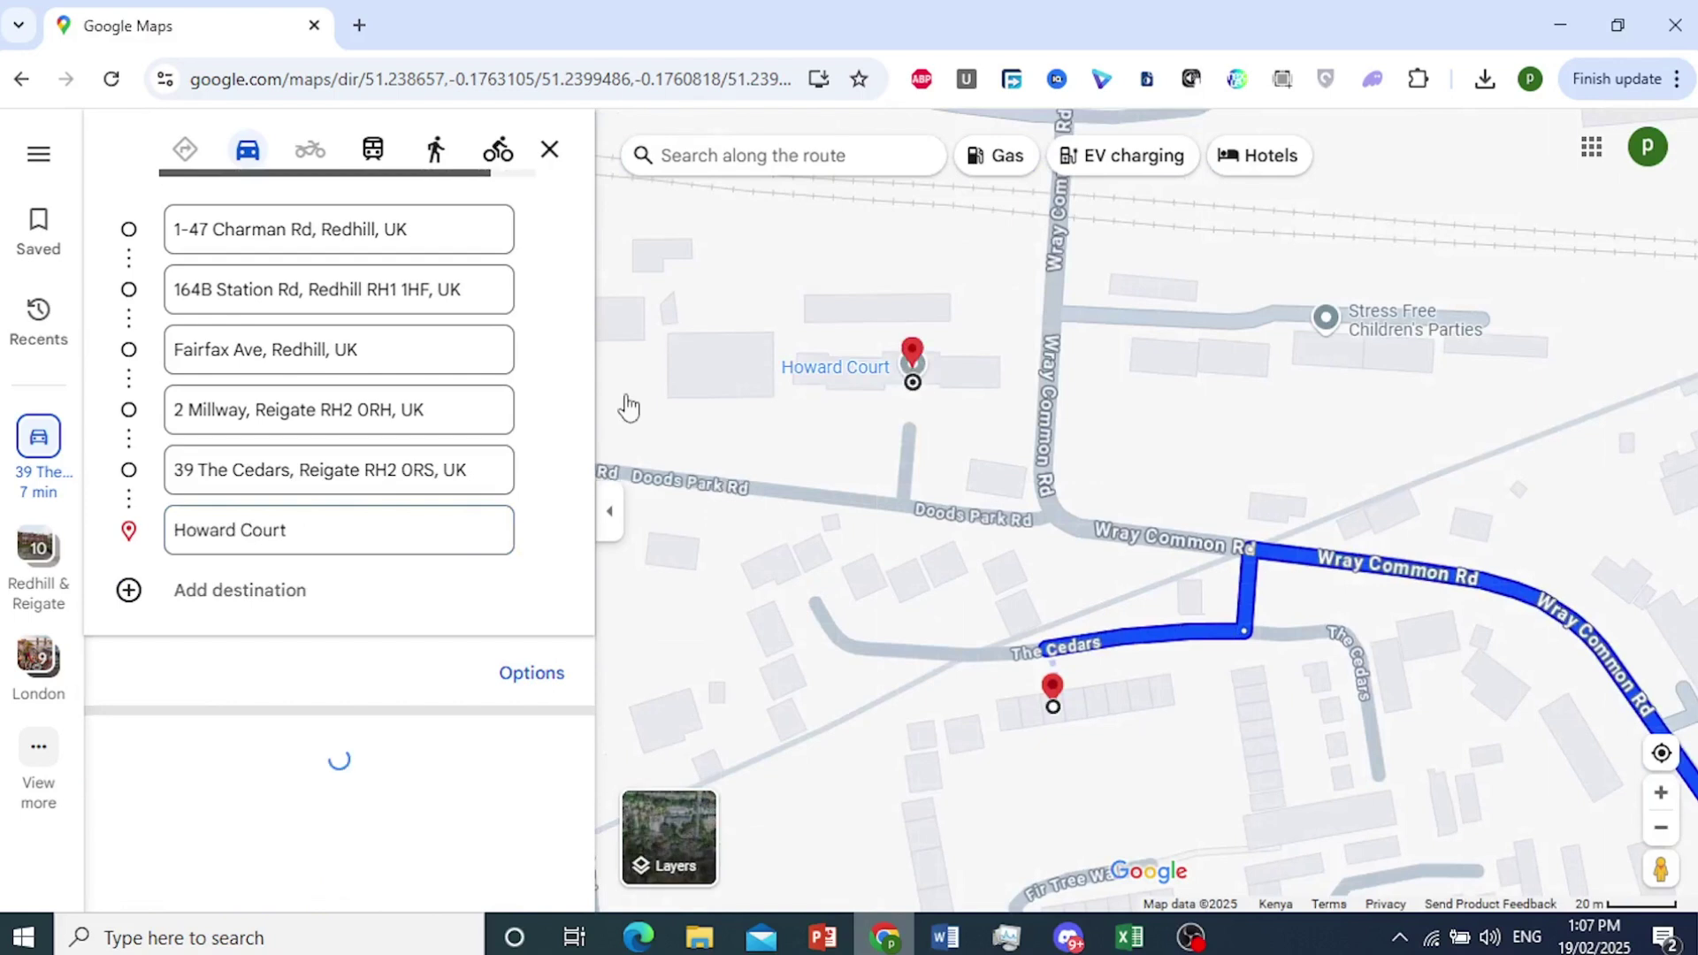
{"action": "left_click", "coordinate": [198, 607]}
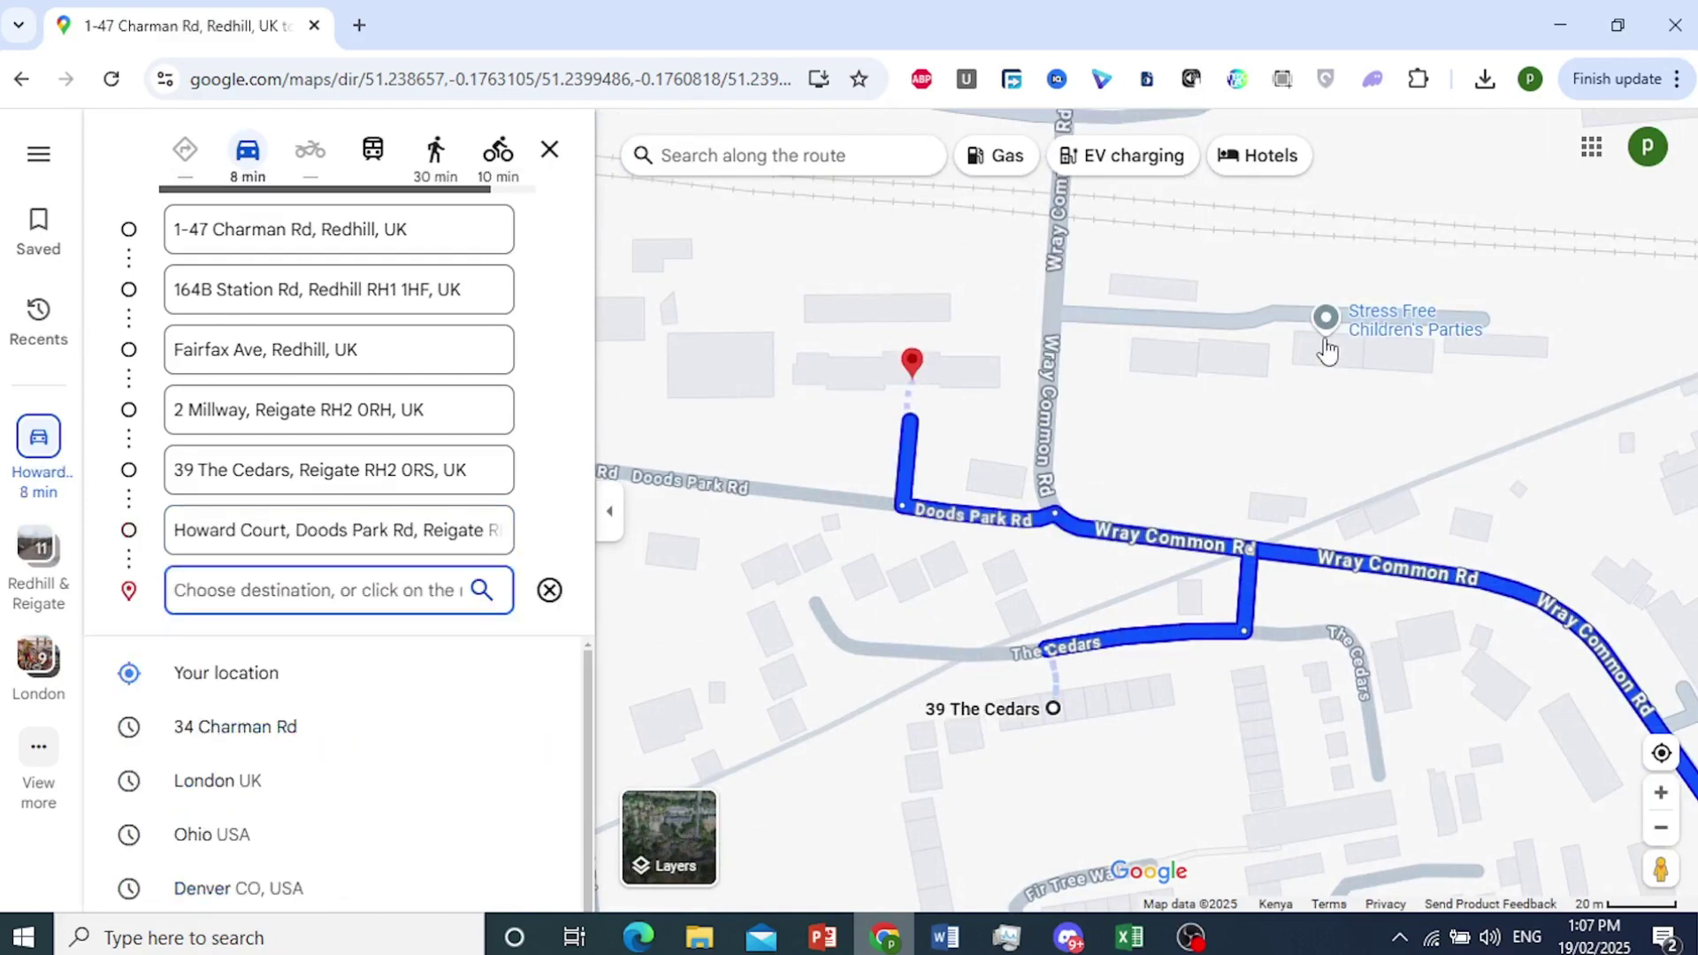
{"action": "left_click", "coordinate": [1328, 329]}
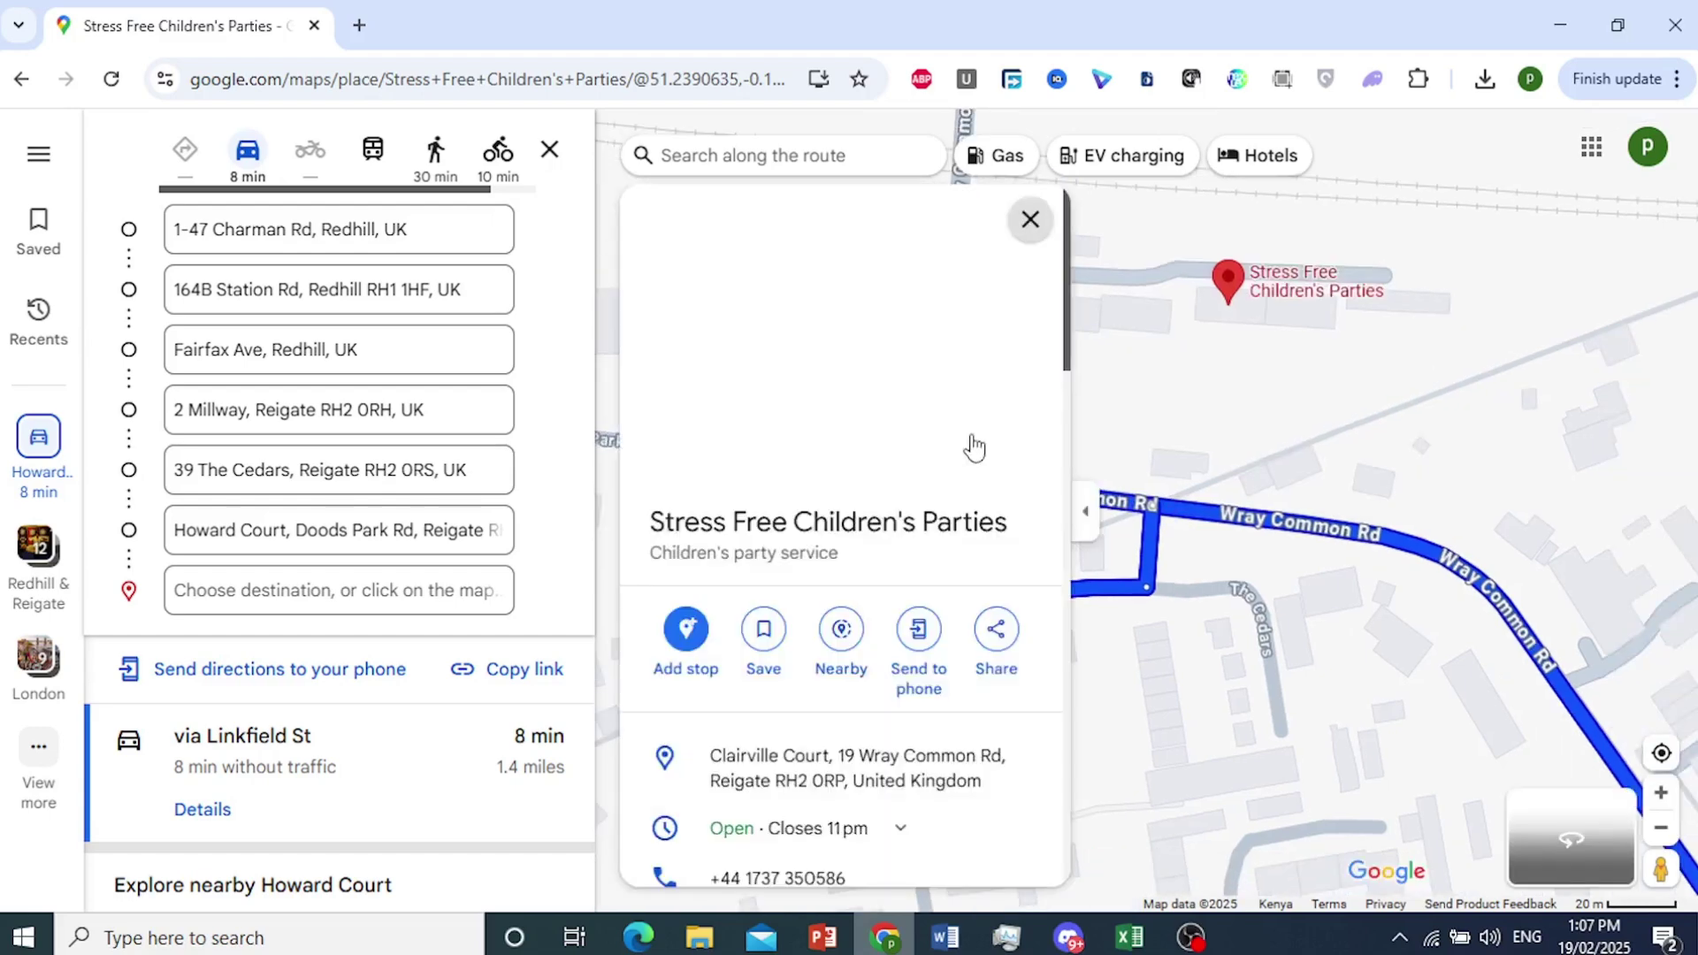
Step: Close the Stress Free Children's Parties card and zoom out to show all six stops
{"action": "left_click", "coordinate": [1030, 219]}
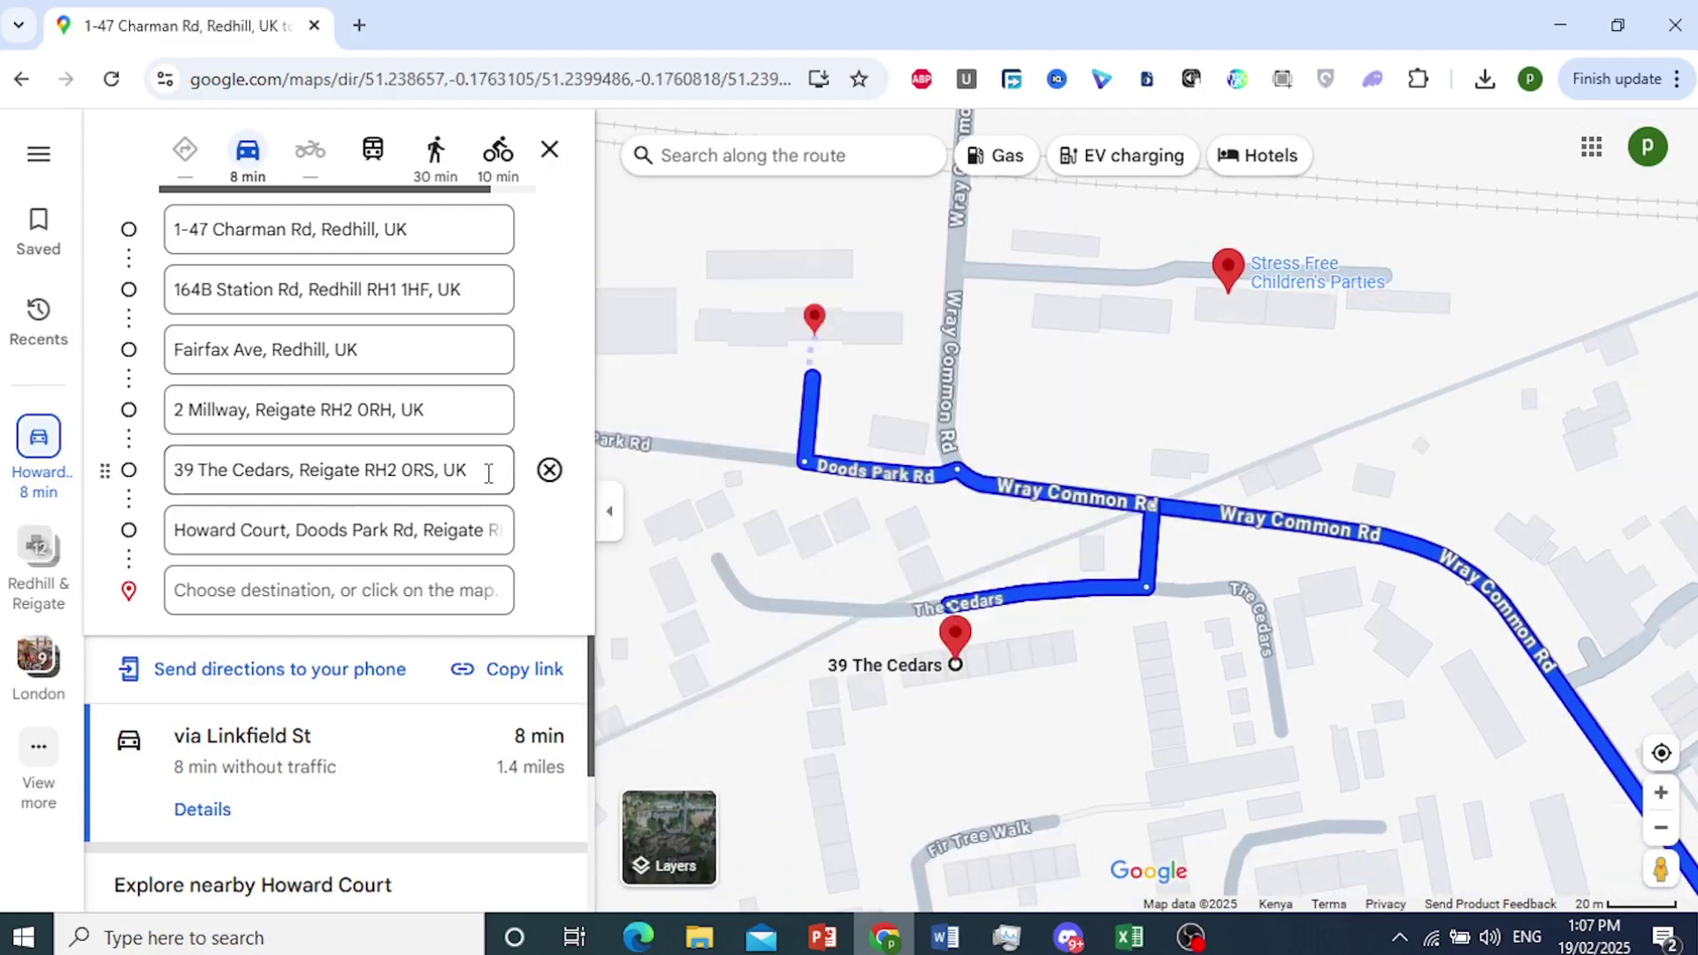
{"action": "scroll", "coordinate": [691, 372], "scroll_direction": "down", "scroll_amount": 5}
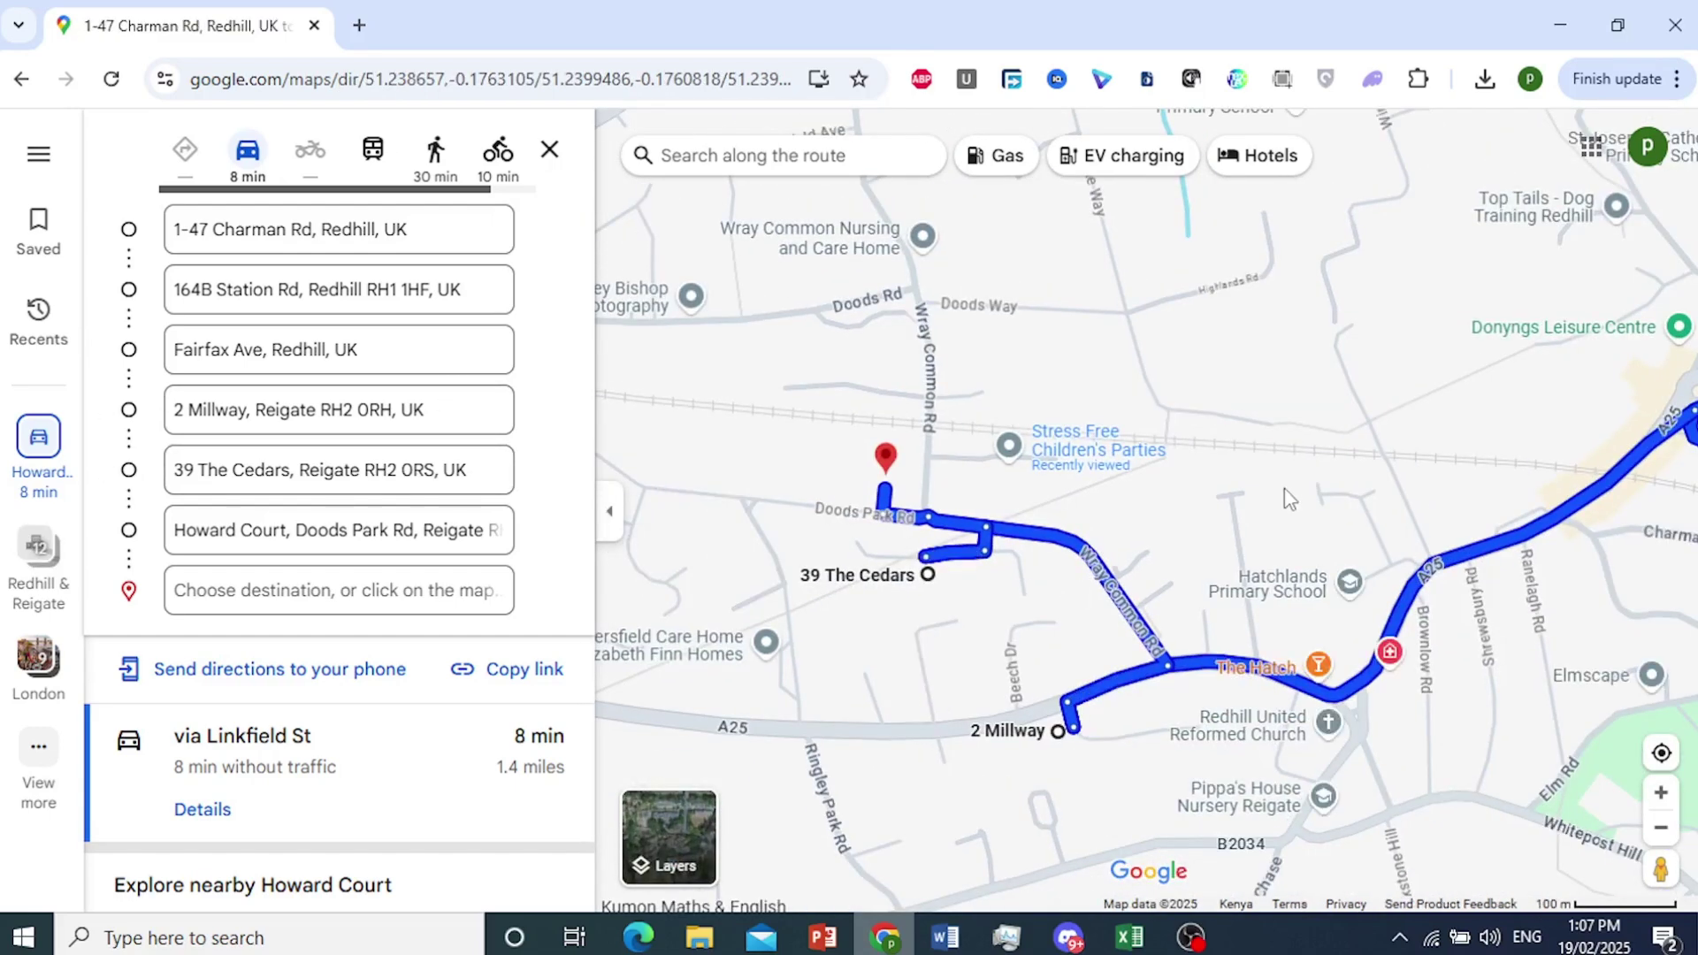
{"action": "scroll", "coordinate": [893, 367], "scroll_direction": "down", "scroll_amount": 1}
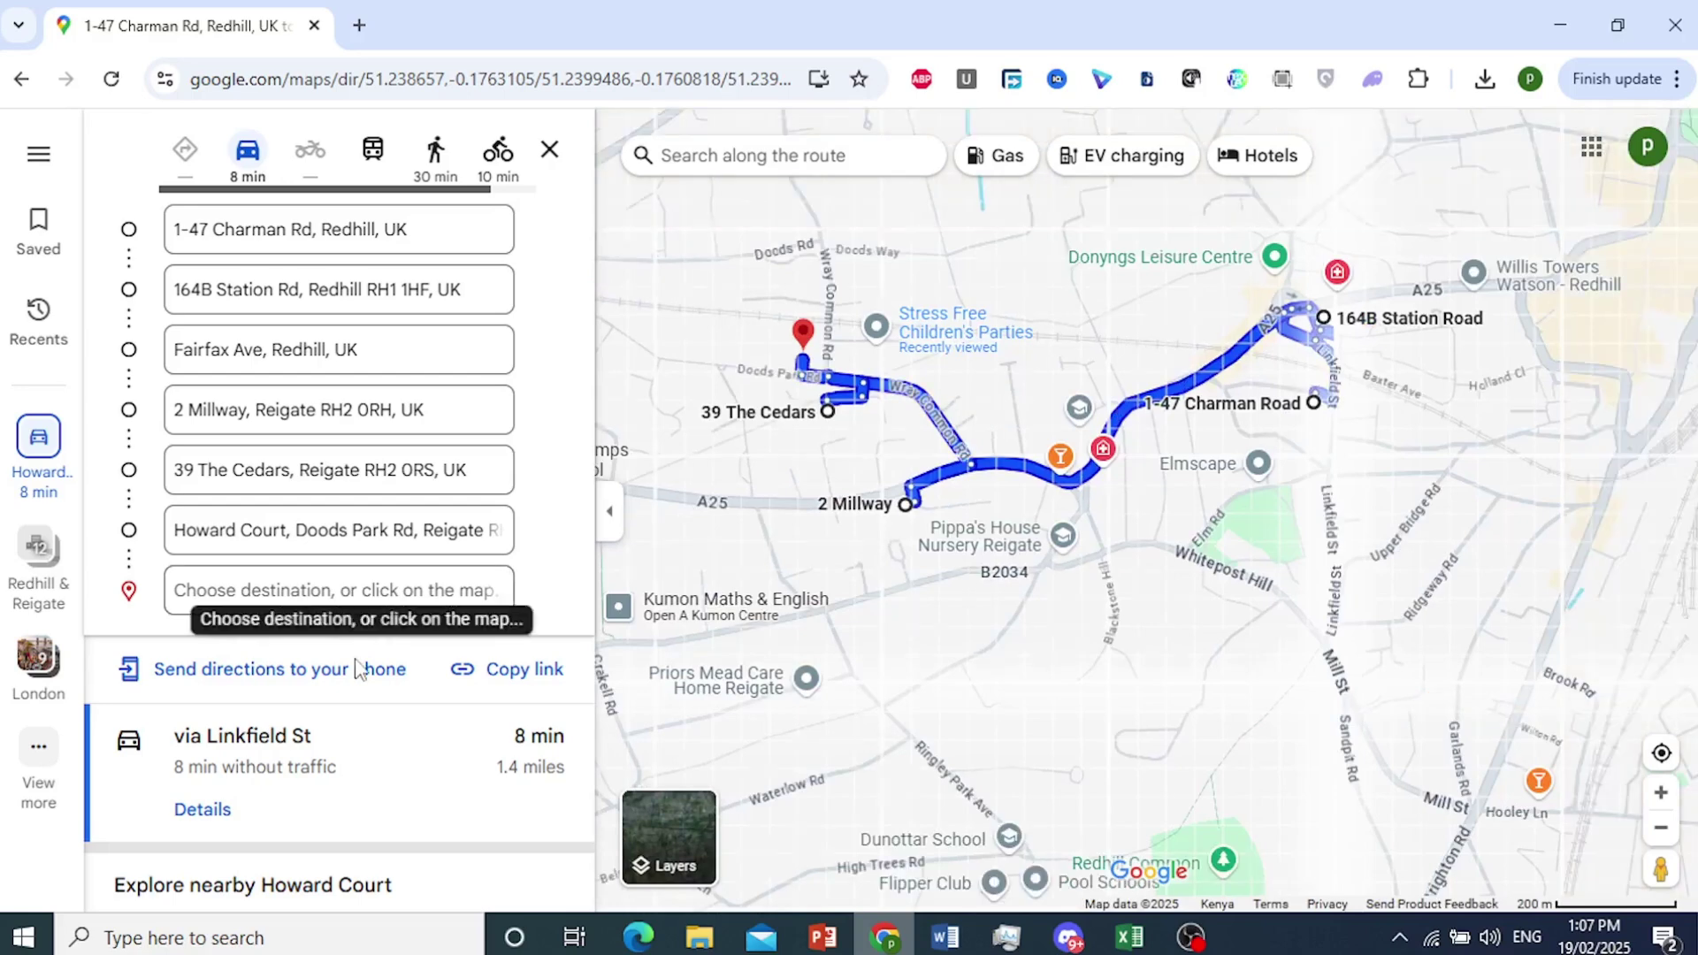
{"action": "scroll", "coordinate": [349, 657], "scroll_direction": "down", "scroll_amount": 2}
{"action": "scroll", "coordinate": [353, 672], "scroll_direction": "up", "scroll_amount": 2}
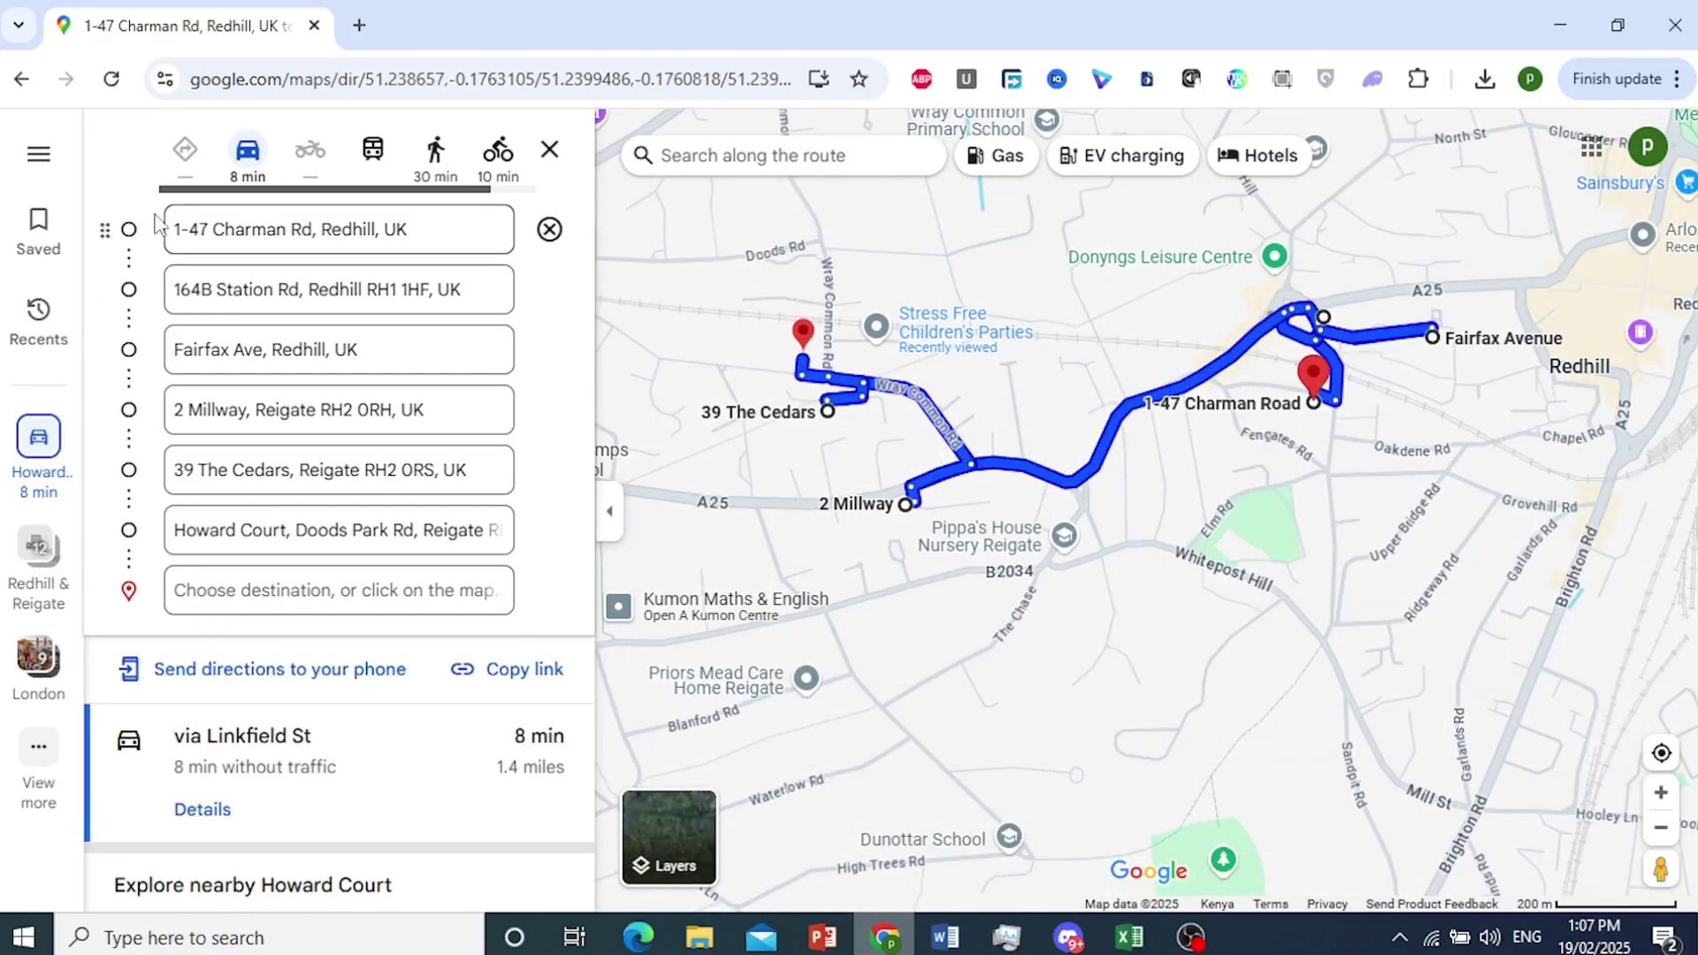
Step: Move Fairfax Ave above 164B Station Rd, giving an 8 min, 1.3 mile route
{"action": "left_click", "coordinate": [191, 230]}
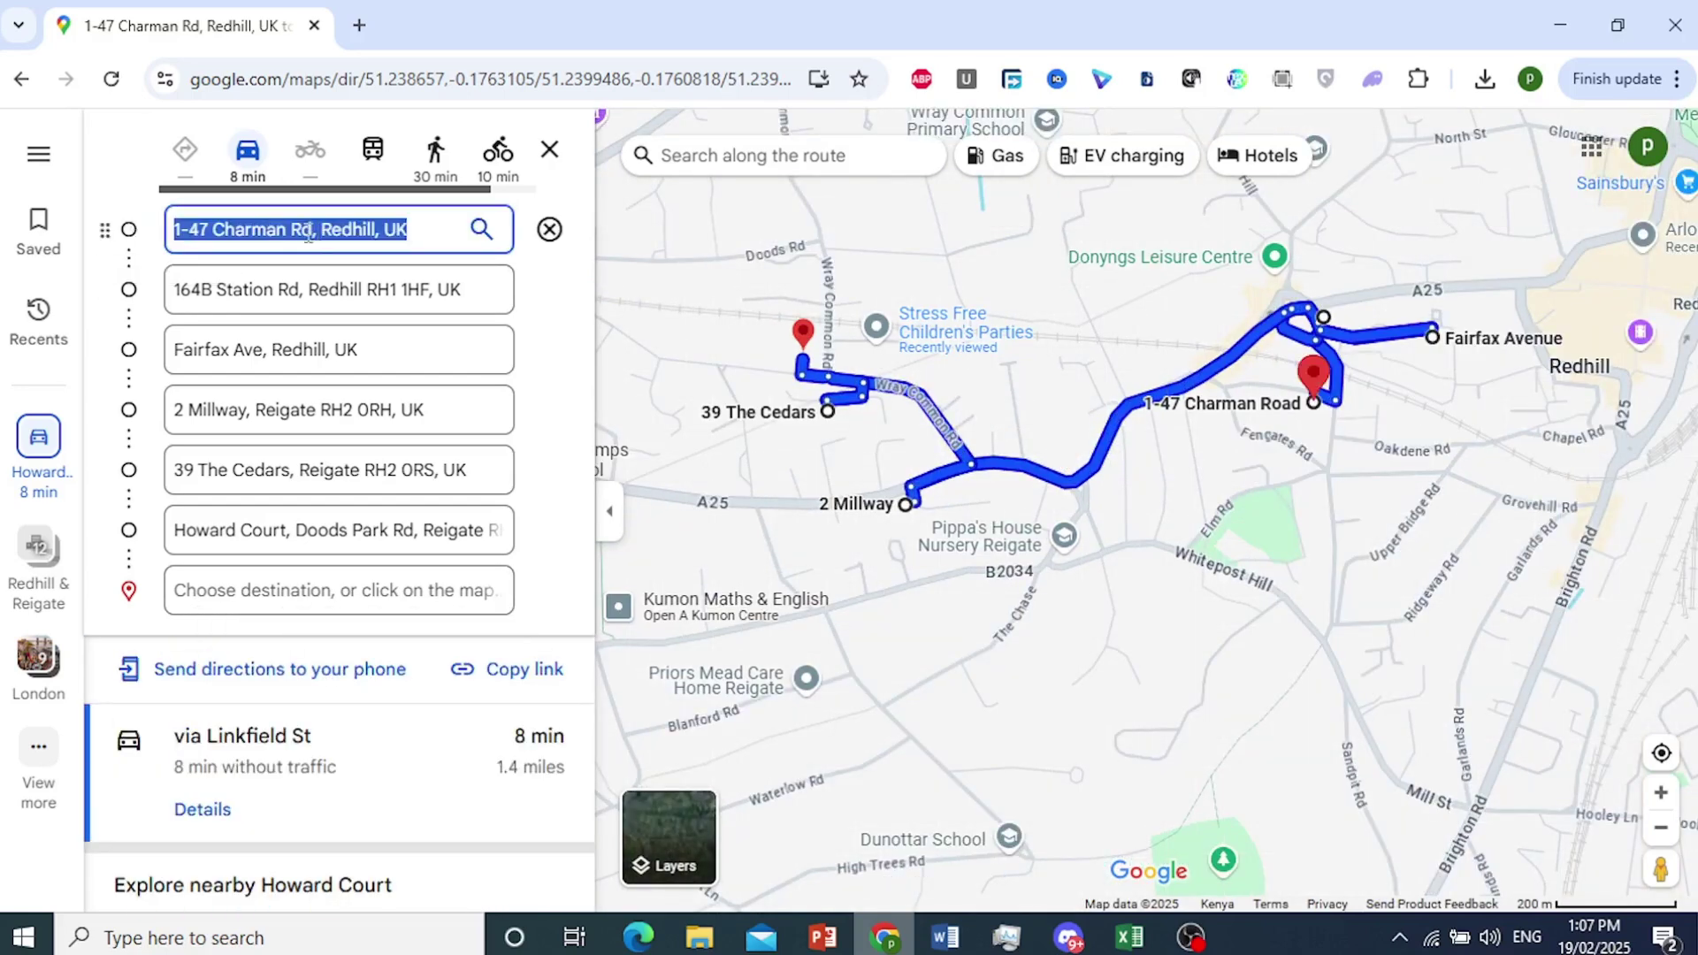
{"action": "left_click", "coordinate": [192, 230]}
{"action": "left_click", "coordinate": [106, 230]}
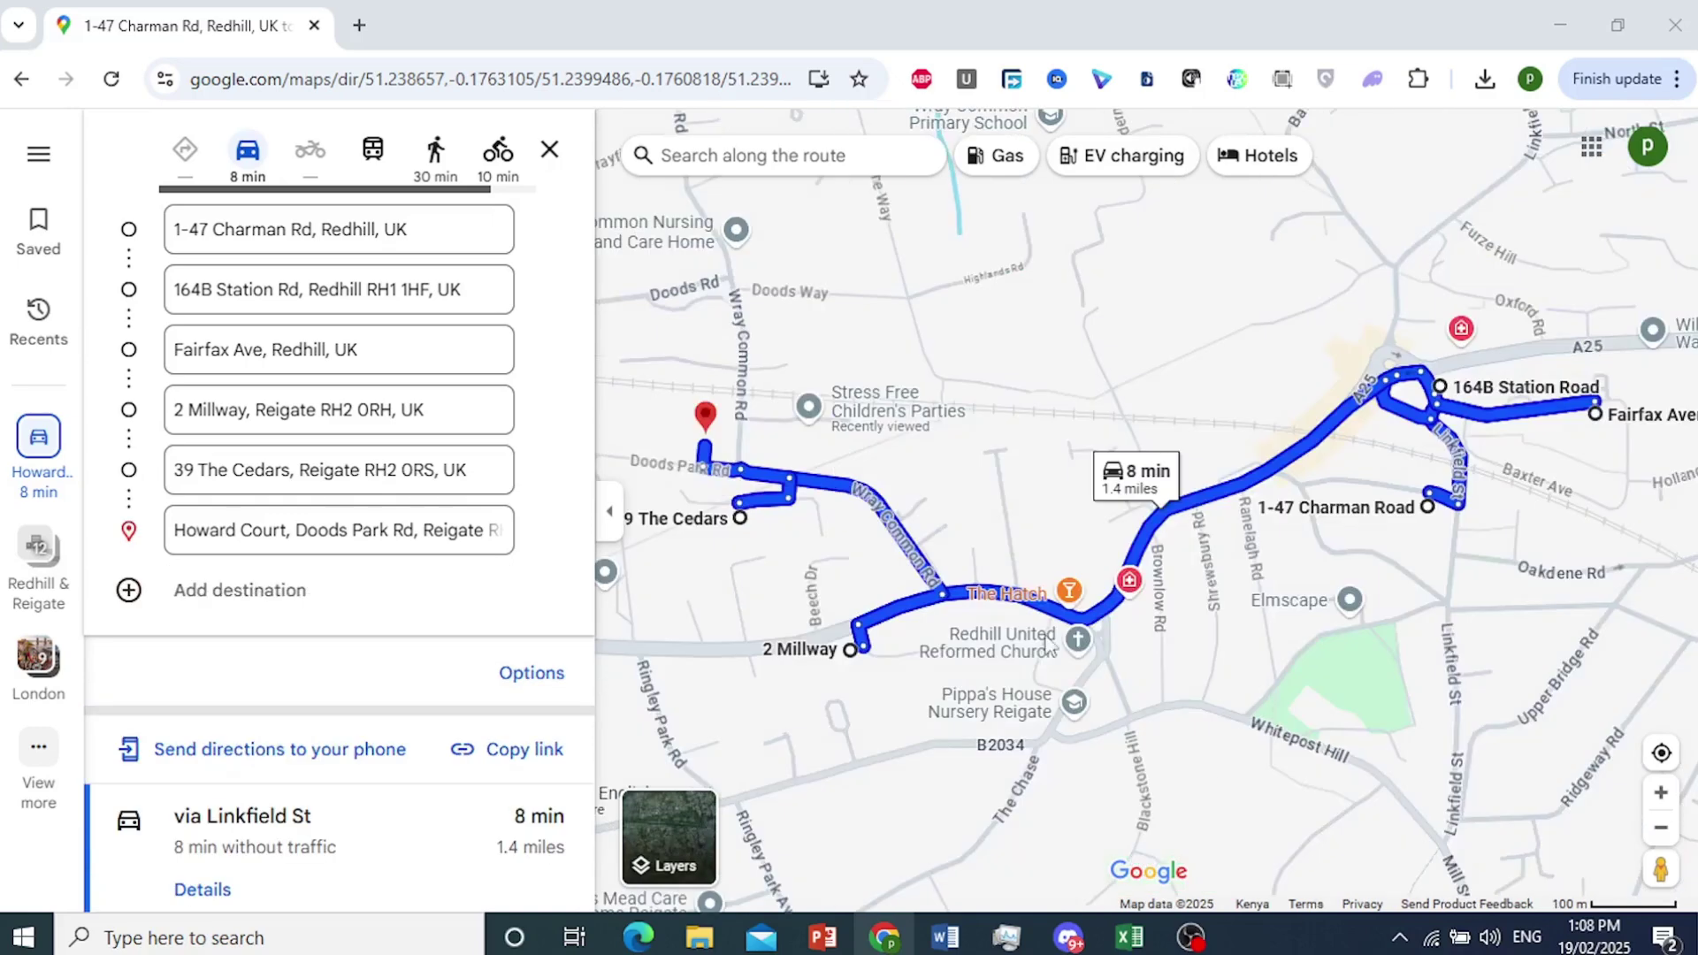
{"action": "left_click_drag", "start_coordinate": [104, 349], "coordinate": [105, 289]}
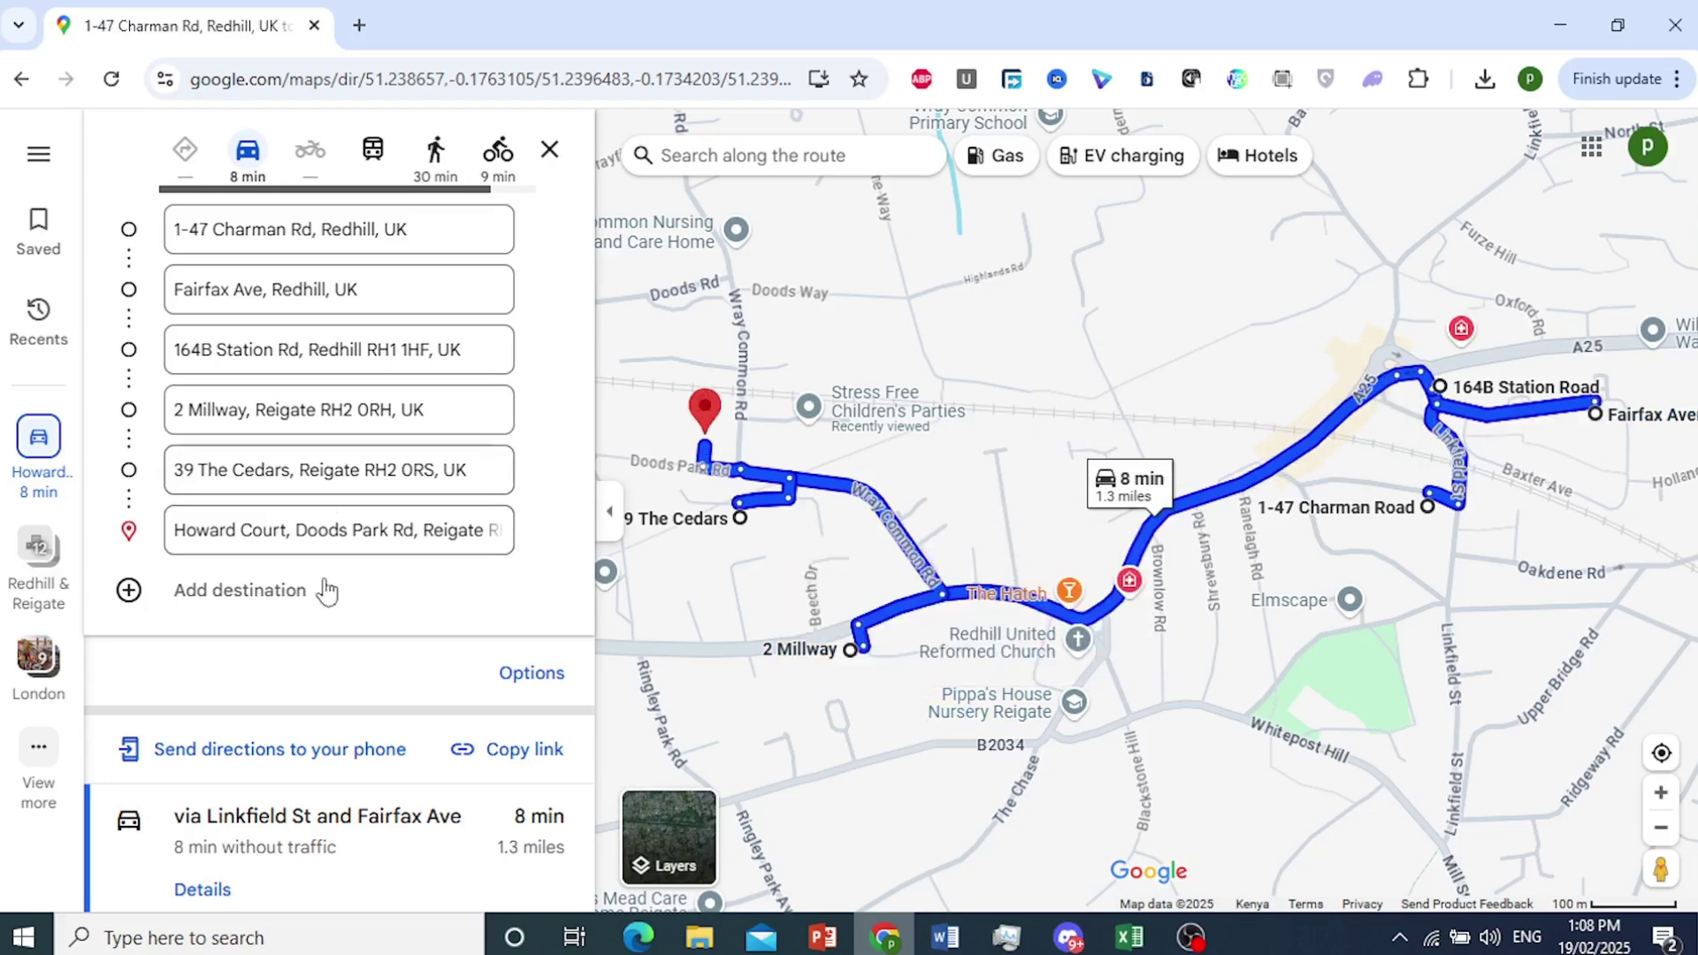
{"action": "scroll", "coordinate": [235, 748], "scroll_direction": "down", "scroll_amount": 3}
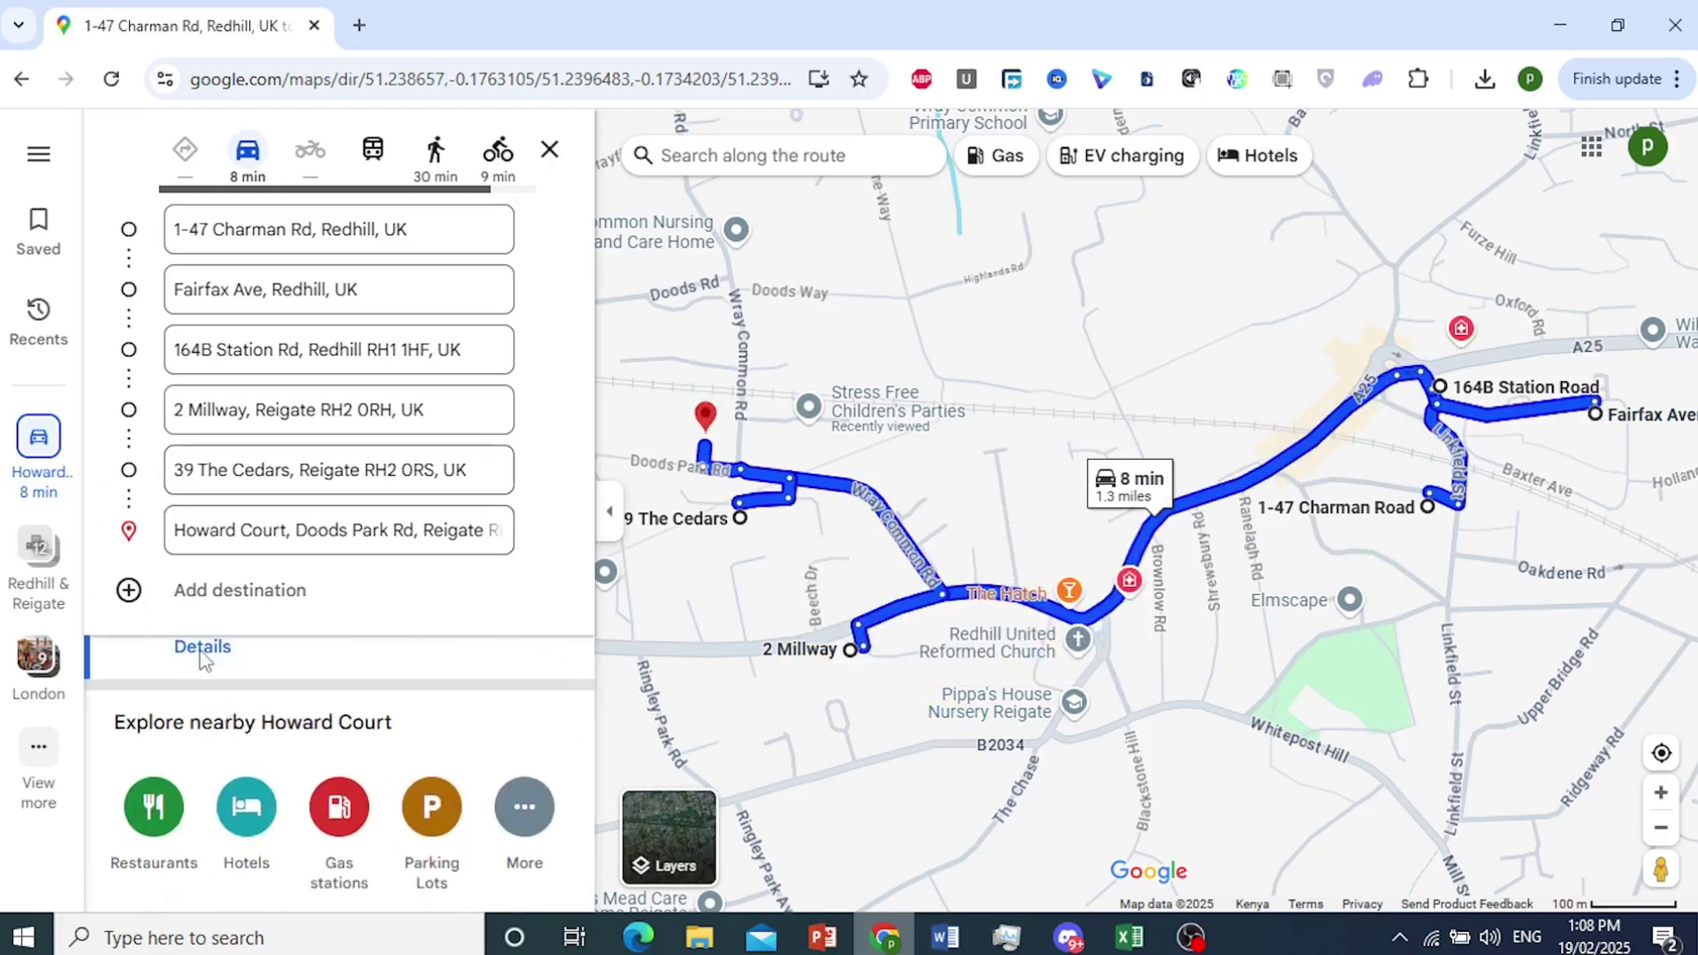
Step: Show the six-stop route's step-by-step directions and scroll down to the final Howard Court steps
{"action": "left_click", "coordinate": [202, 648]}
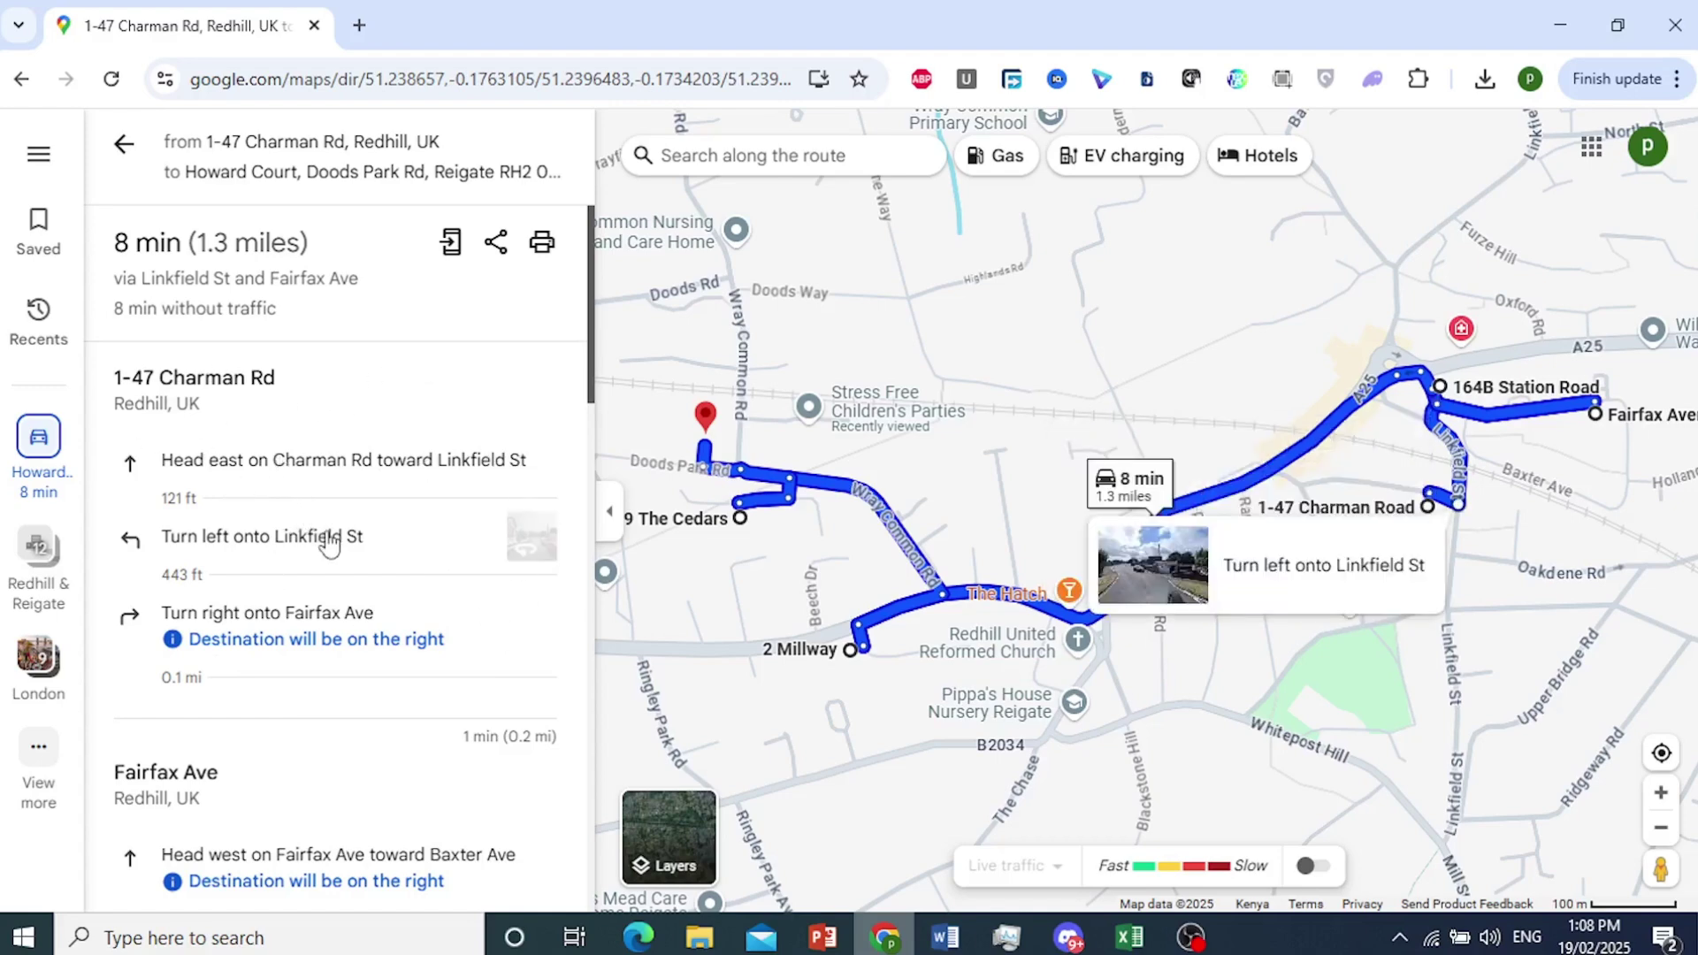
{"action": "scroll", "coordinate": [325, 541], "scroll_direction": "down", "scroll_amount": 3}
{"action": "scroll", "coordinate": [271, 597], "scroll_direction": "down", "scroll_amount": 3}
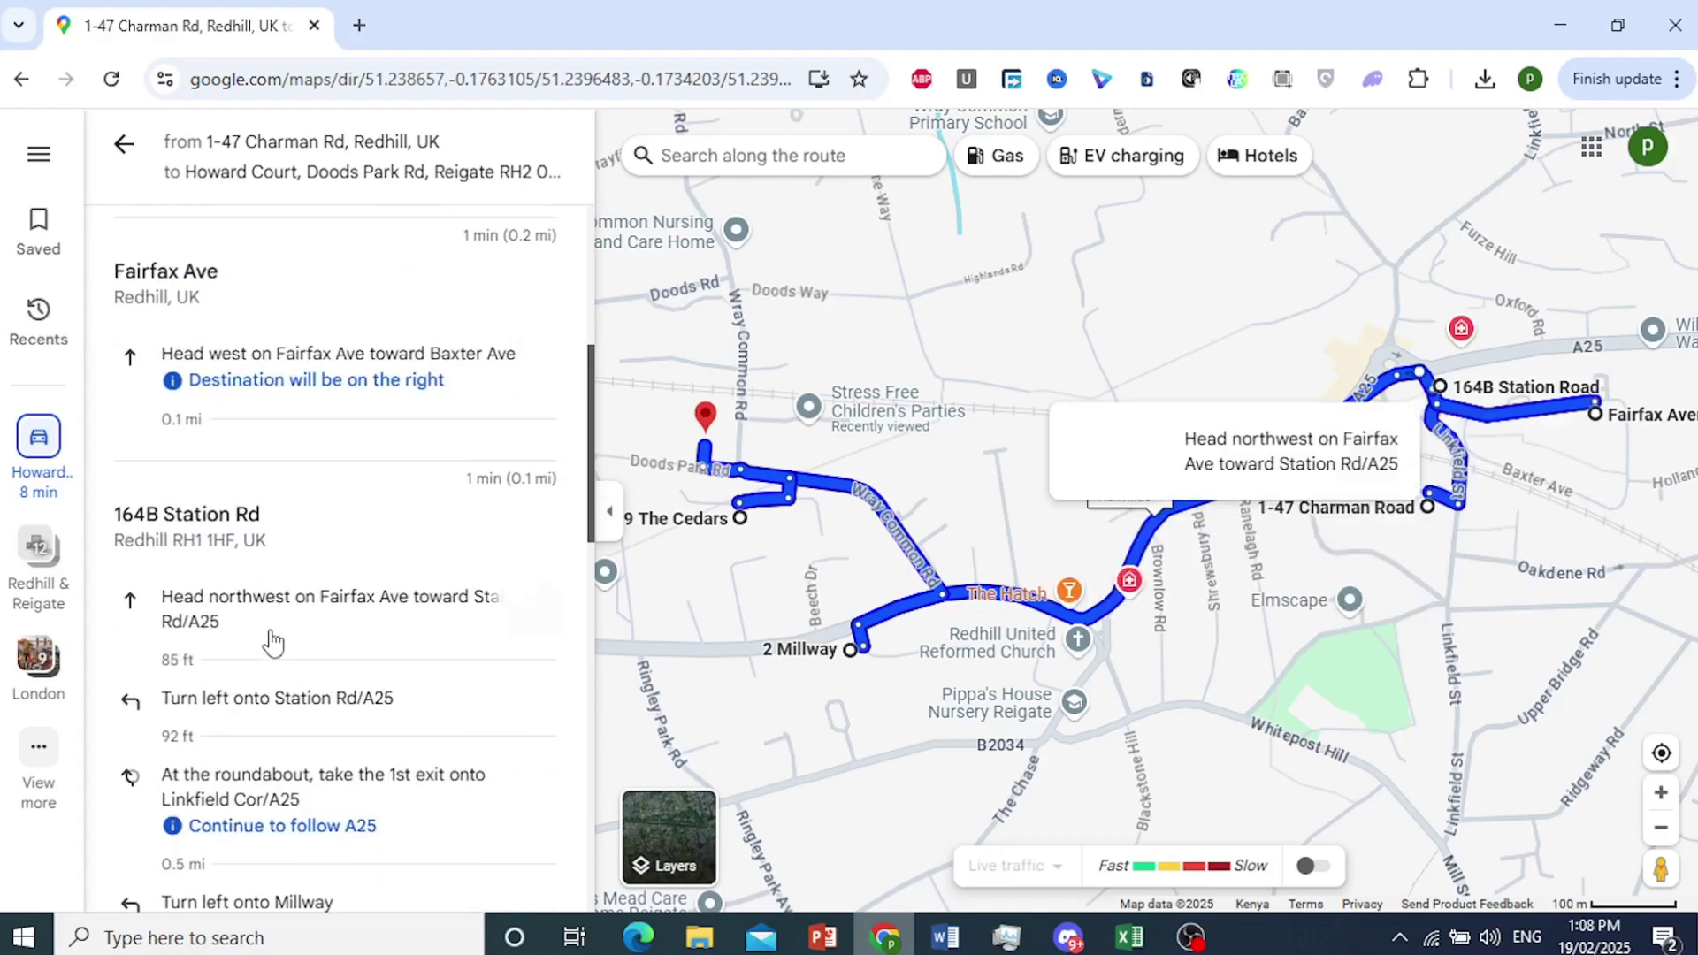
{"action": "scroll", "coordinate": [273, 637], "scroll_direction": "down", "scroll_amount": 3}
{"action": "scroll", "coordinate": [329, 643], "scroll_direction": "down", "scroll_amount": 8}
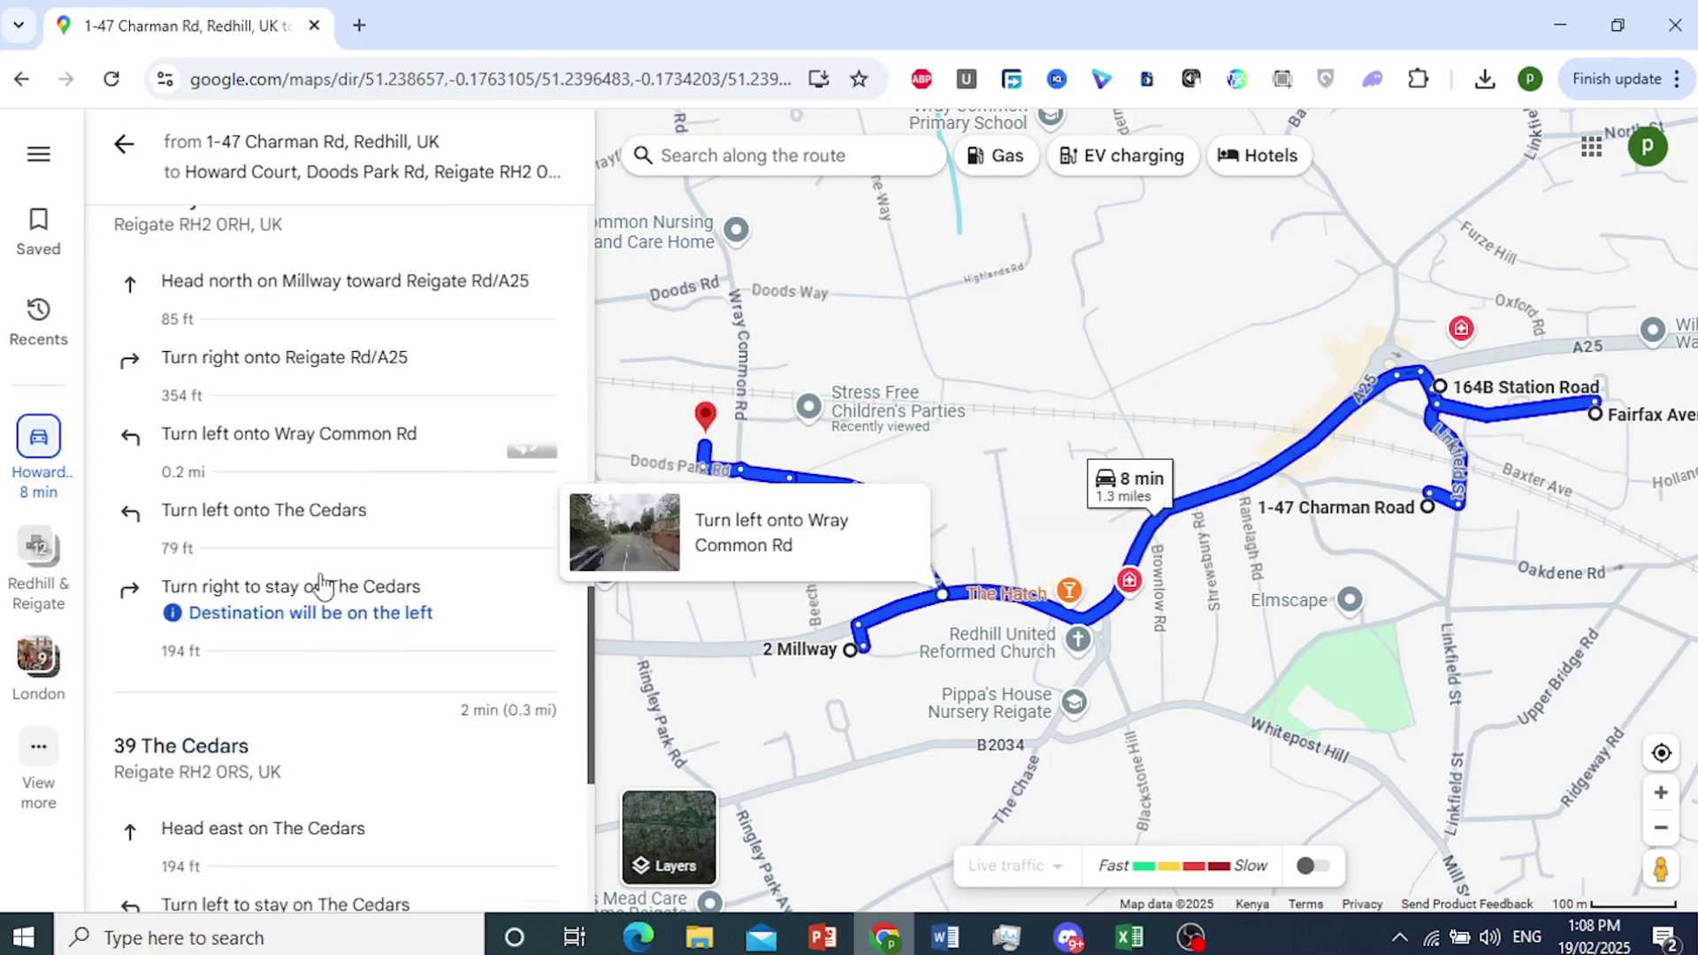